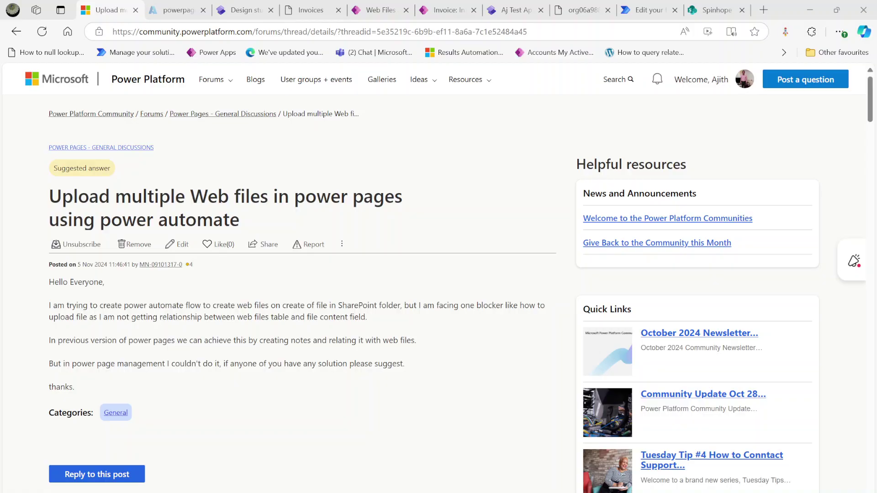
Step: In Power Pages Management, fill in a new web file named test with website ajweb - ajweb and partial URL test, and try saving it
{"action": "left_click", "coordinate": [381, 10]}
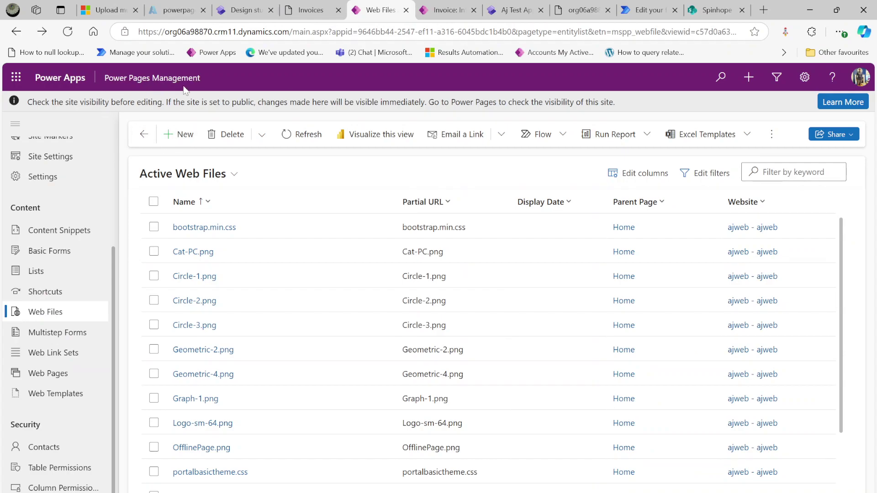
{"action": "left_click", "coordinate": [180, 135]}
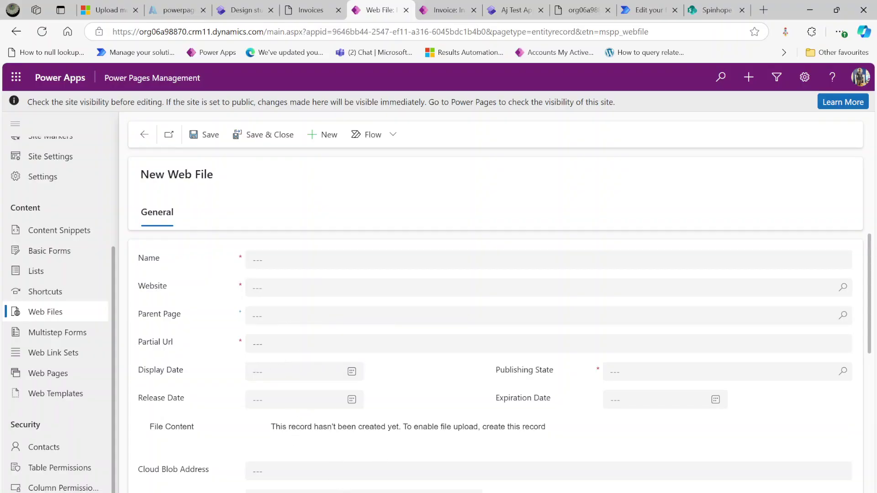
{"action": "left_click", "coordinate": [257, 259]}
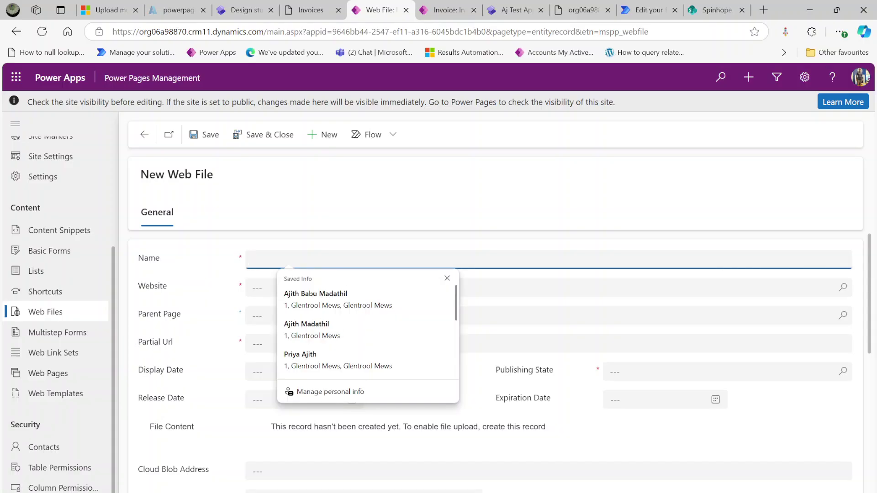
{"action": "type", "text": "test"}
{"action": "key", "text": "Tab"}
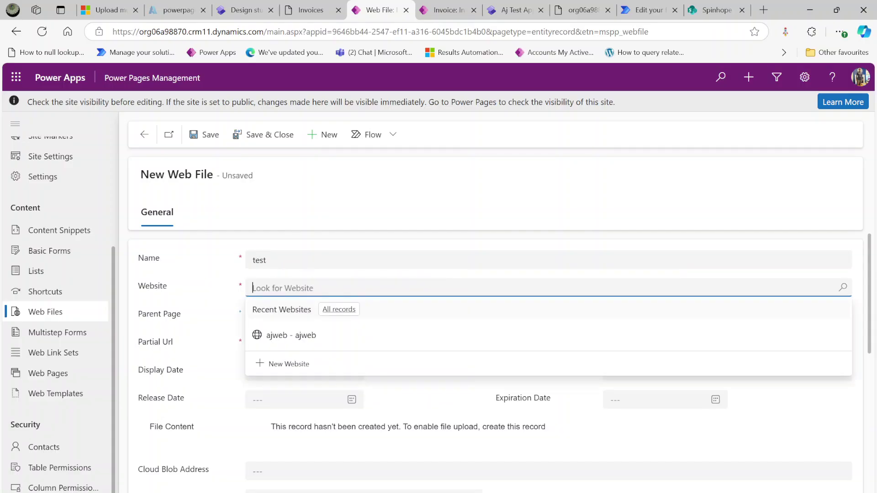
{"action": "left_click", "coordinate": [290, 334]}
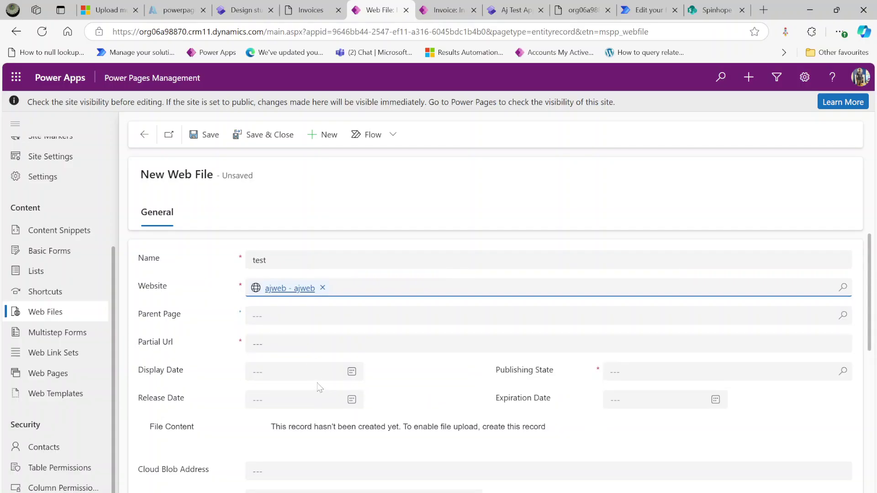
{"action": "left_click", "coordinate": [293, 343]}
{"action": "type", "text": "test"}
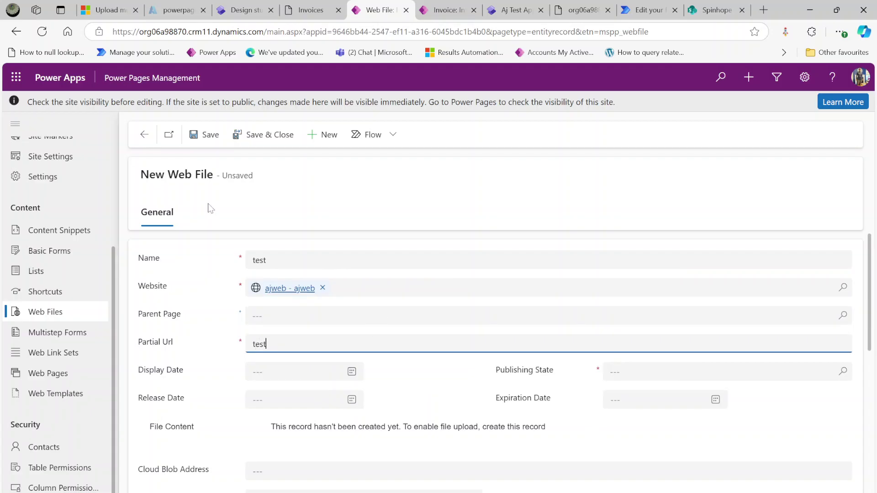
{"action": "left_click", "coordinate": [205, 136]}
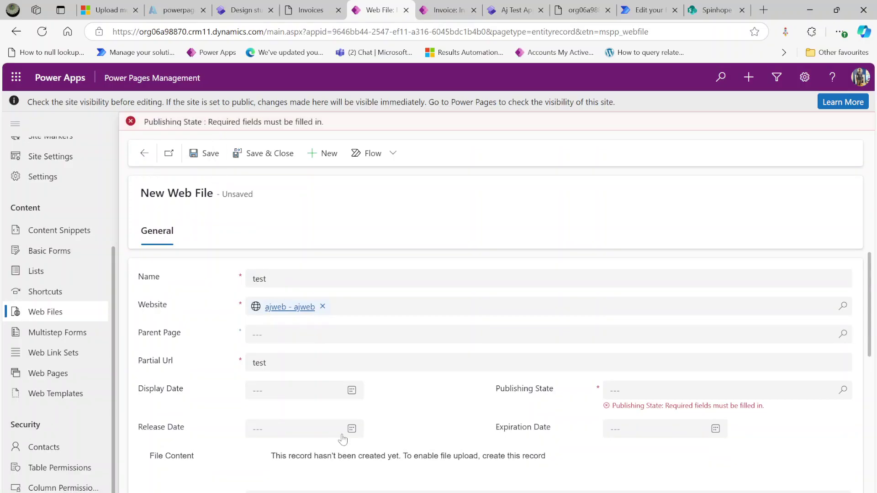
Step: Set the web file's publishing state to Published, save the record and highlight the File Content label
{"action": "left_click", "coordinate": [662, 391]}
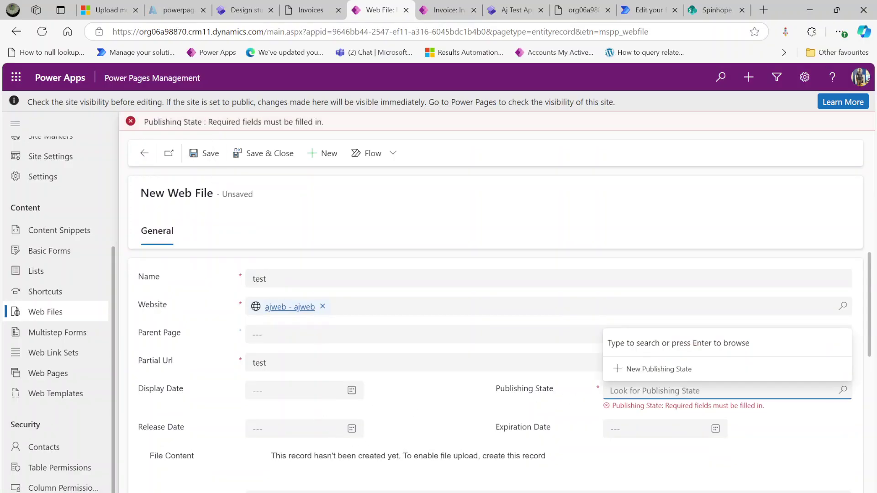
{"action": "type", "text": "pub"}
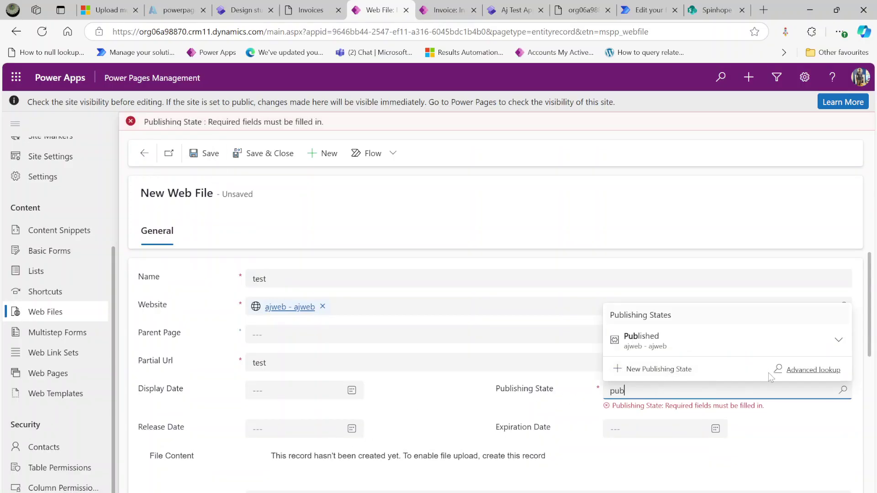
{"action": "left_click", "coordinate": [661, 342]}
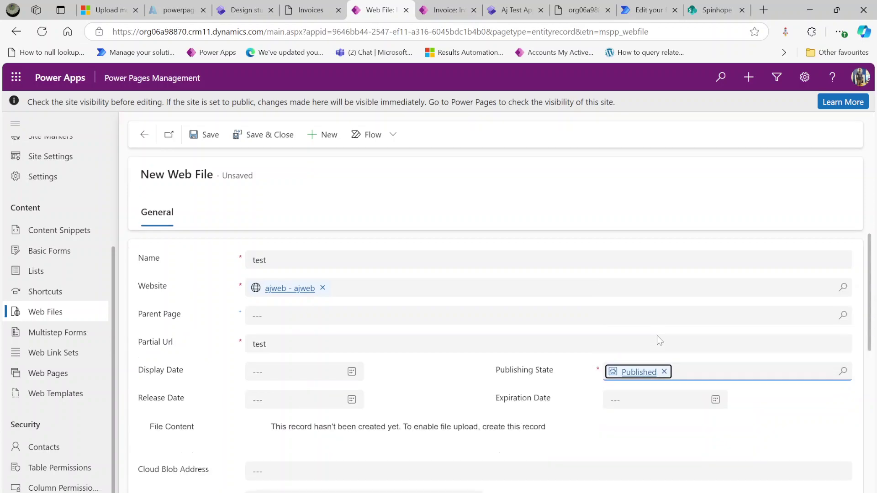
{"action": "left_click", "coordinate": [211, 135]}
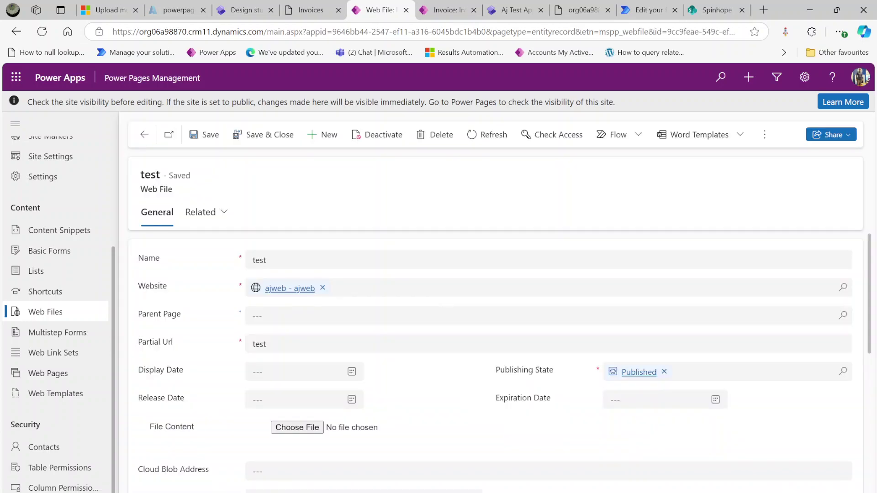
{"action": "left_click_drag", "start_coordinate": [149, 427], "coordinate": [259, 428]}
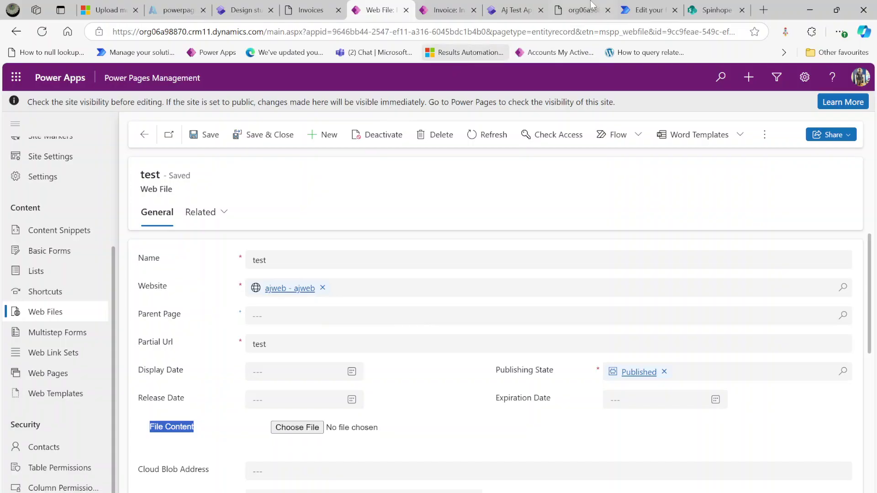
Step: Switch to the untitled flow in Power Automate, turn off the new designer and add a Microsoft Dataverse Add a new row action
{"action": "left_click", "coordinate": [638, 13]}
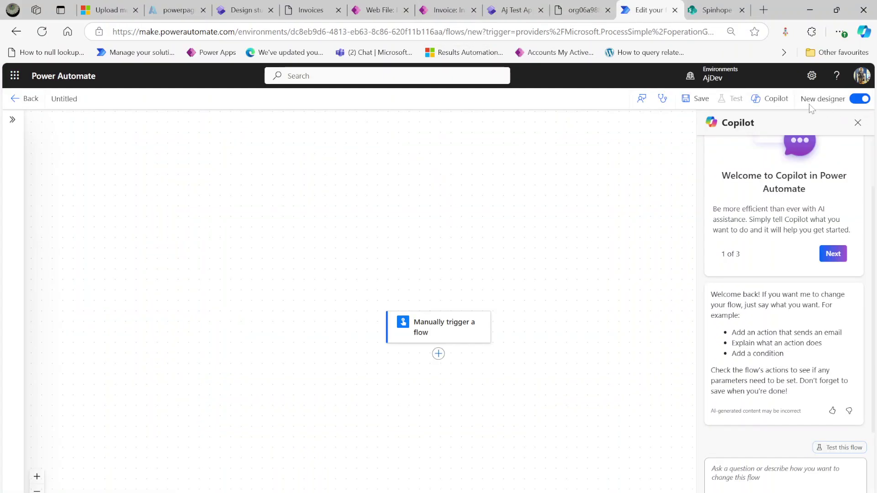
{"action": "left_click", "coordinate": [860, 99]}
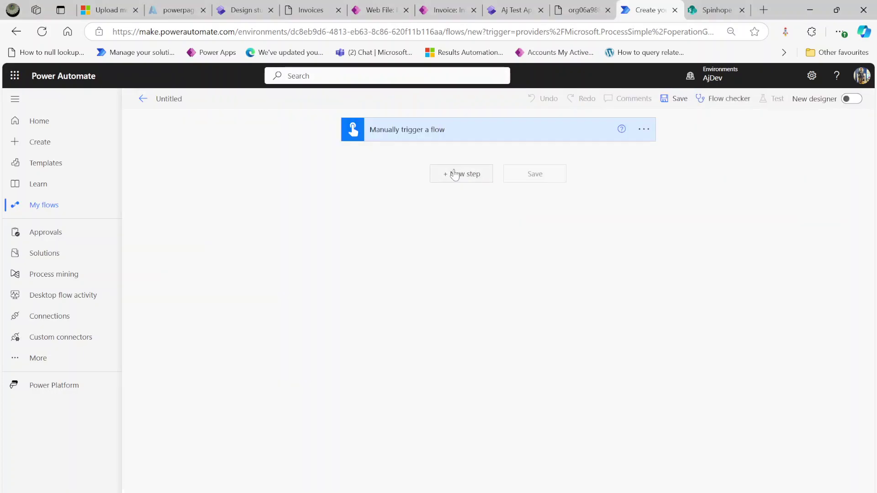
{"action": "left_click", "coordinate": [456, 173]}
{"action": "left_click", "coordinate": [609, 265]}
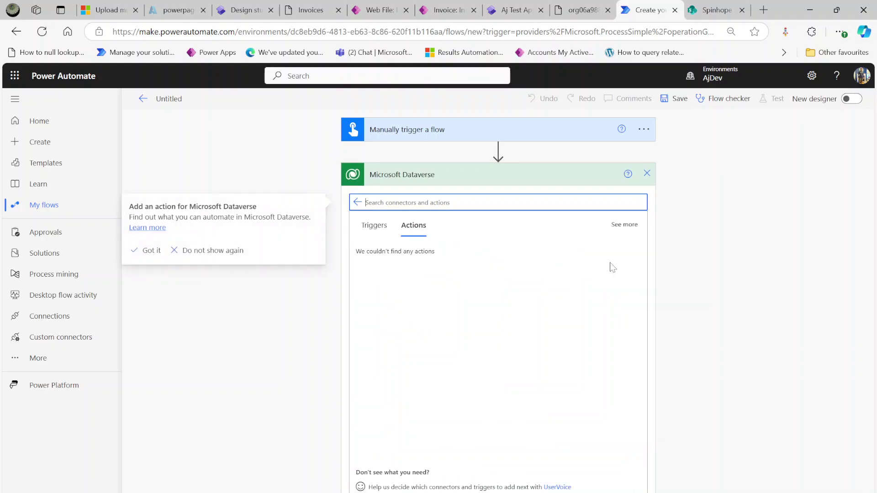
{"action": "left_click", "coordinate": [400, 265]}
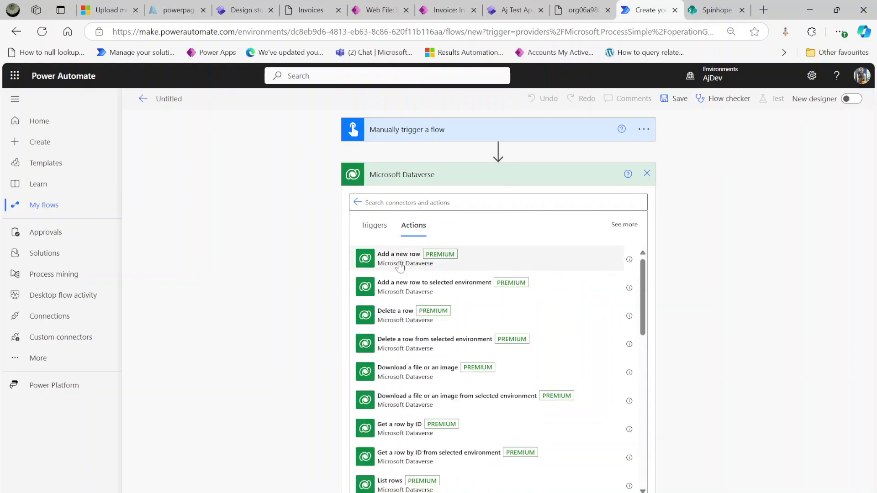
Step: Choose Web Files as the table for the Add a new row action
{"action": "left_click", "coordinate": [441, 199]}
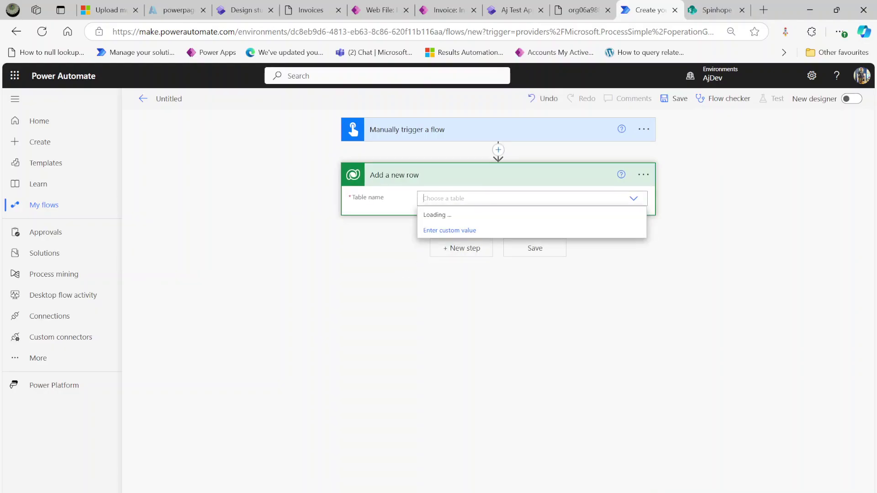
{"action": "type", "text": "we files"}
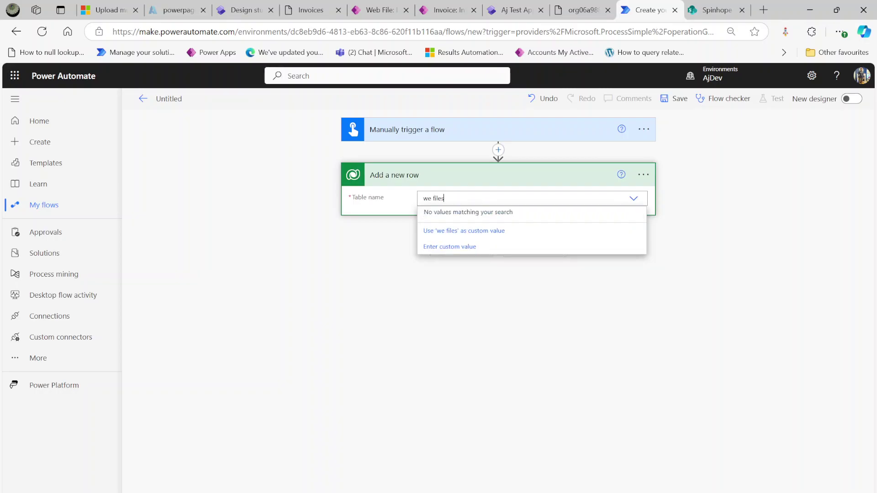
{"action": "type", "text": "b"}
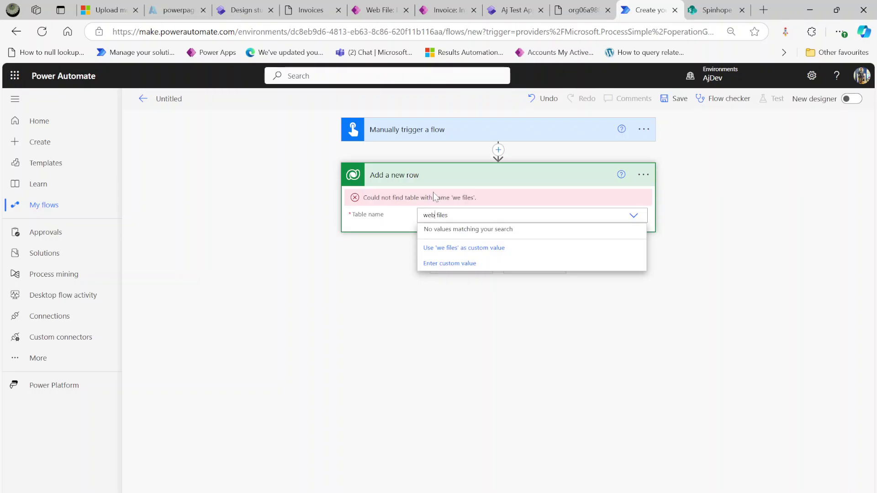
{"action": "left_click", "coordinate": [455, 232]}
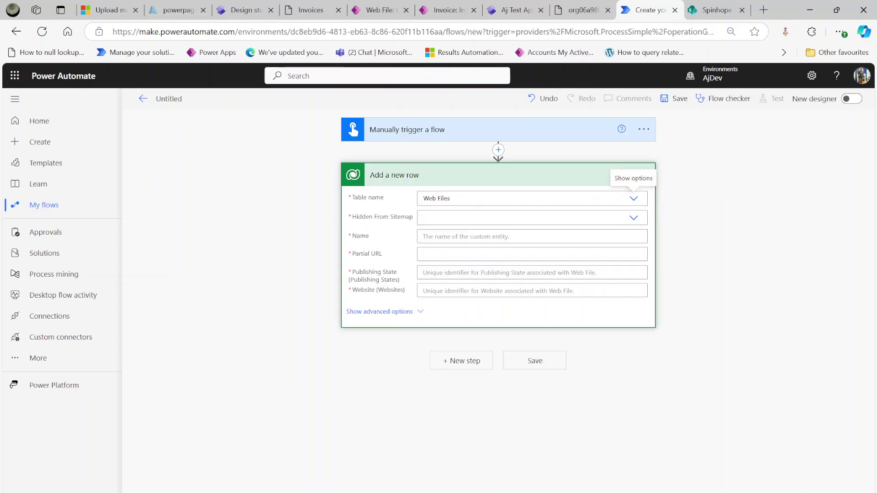
Step: In the Add a new row action, set Hidden From Sitemap to Yes, Name to Test and Partial URL to test
{"action": "left_click", "coordinate": [532, 217]}
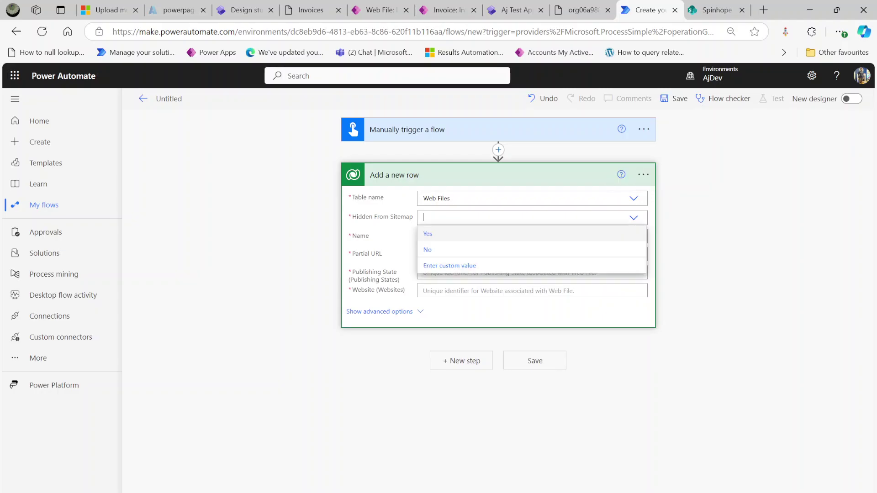
{"action": "left_click", "coordinate": [442, 237]}
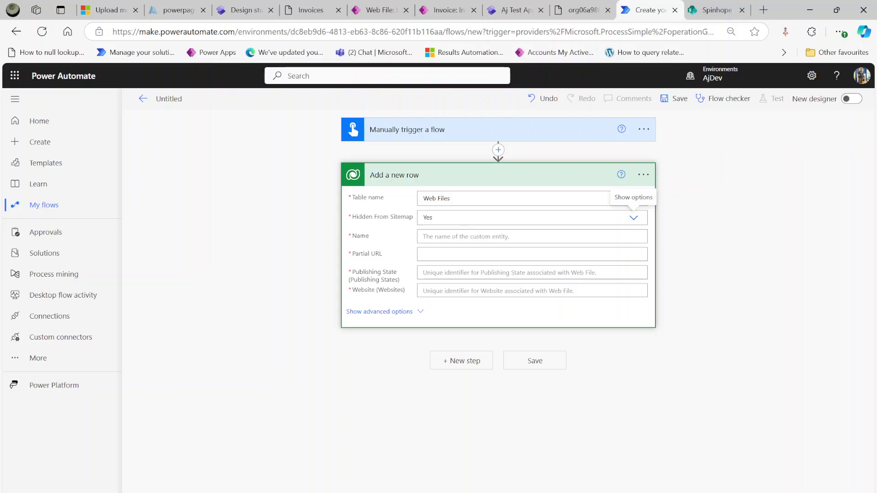
{"action": "left_click", "coordinate": [441, 236]}
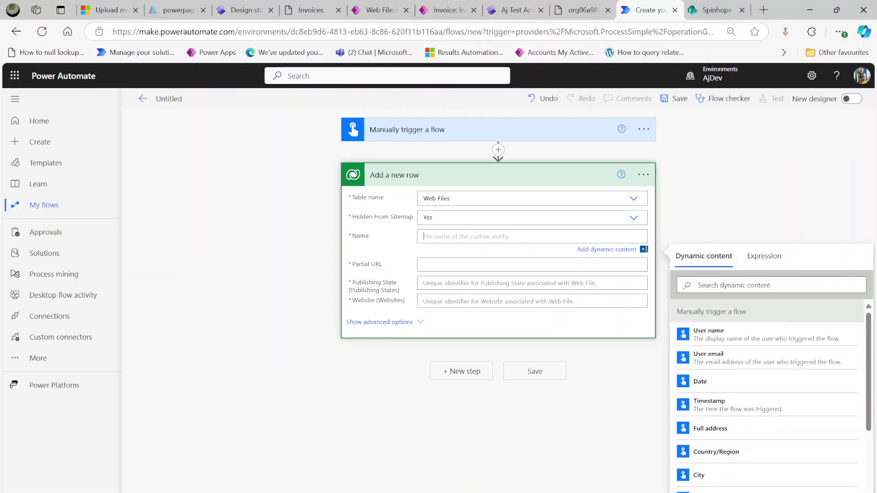
{"action": "type", "text": "Test"}
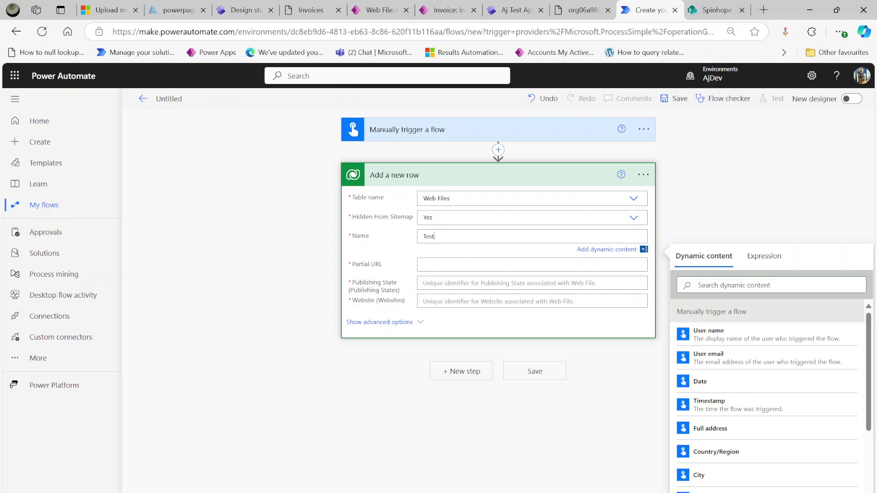
{"action": "type", "text": "est"}
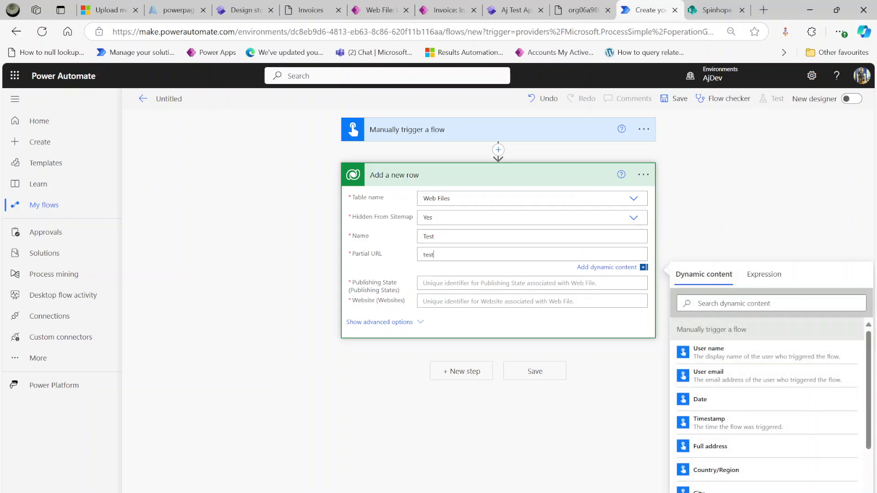
Step: Get the Published state's record ID from the web file and set the flow's Publishing State to /mspp_publishingstates(3bc21010-8b6e-4311-add9-5c1868becf0f)
{"action": "left_click", "coordinate": [498, 283]}
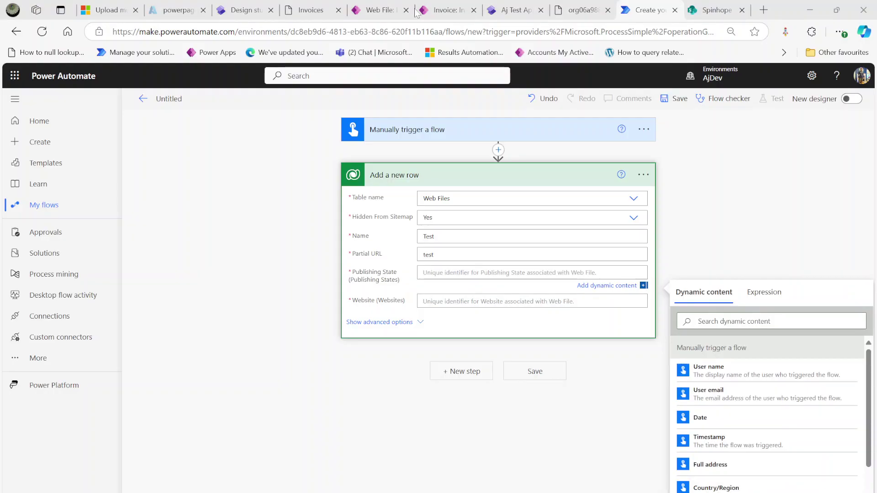
{"action": "left_click", "coordinate": [375, 11]}
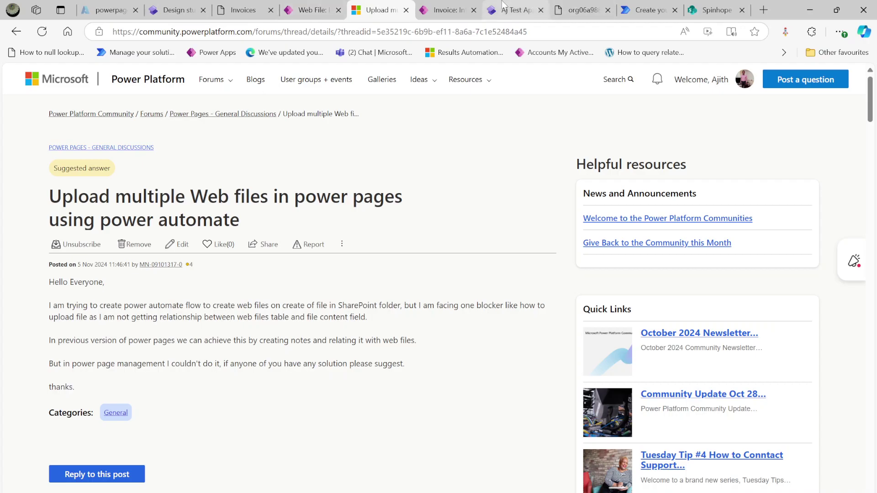
{"action": "left_click", "coordinate": [305, 18]}
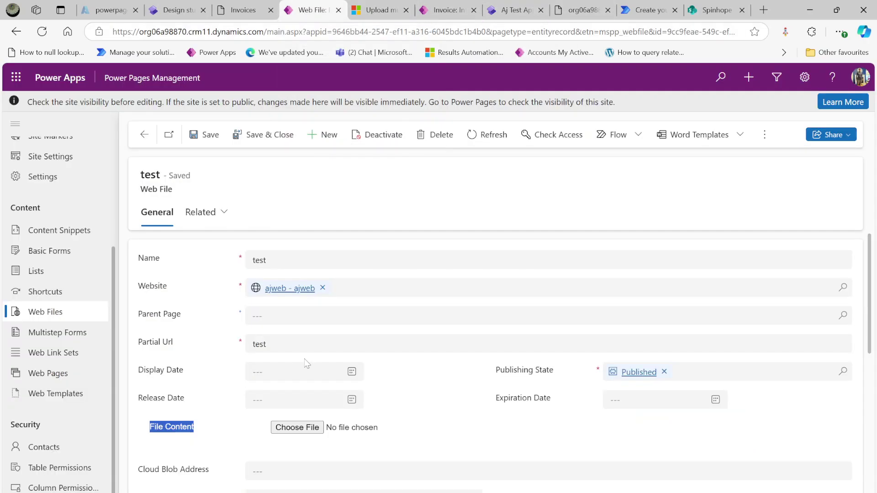
{"action": "left_click", "coordinate": [638, 372]}
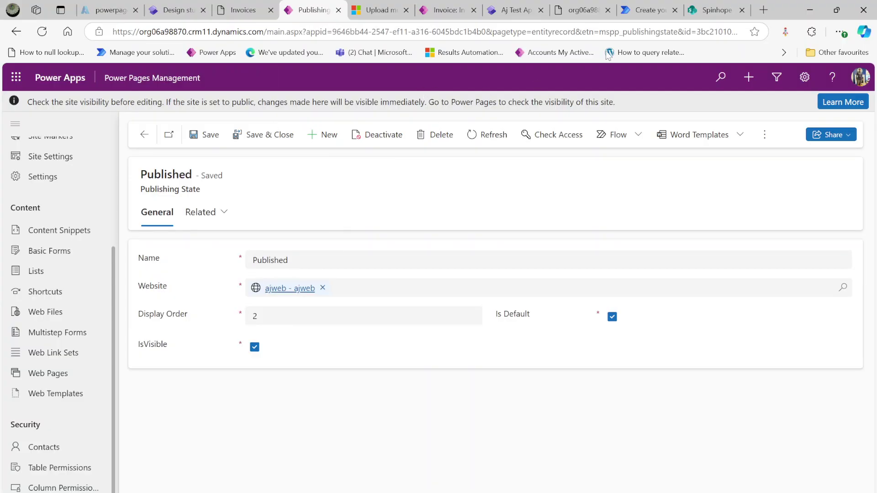
{"action": "left_click_drag", "start_coordinate": [600, 31], "coordinate": [756, 31]}
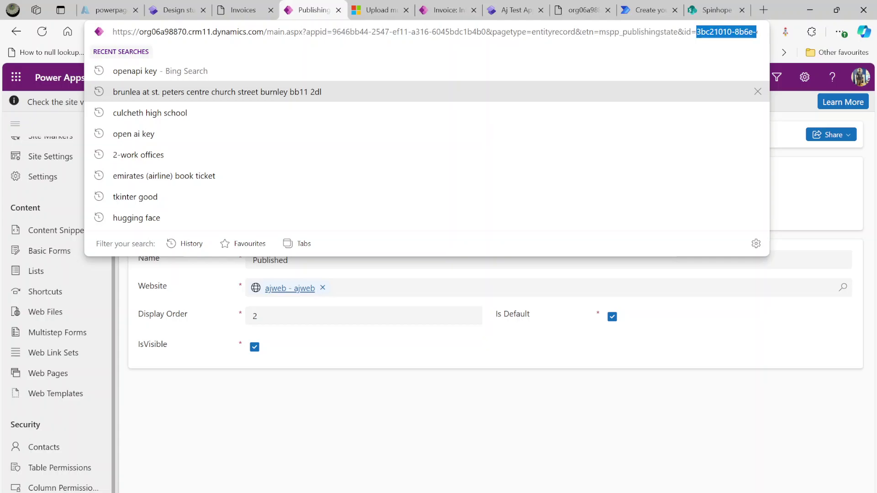
{"action": "key", "text": "Escape"}
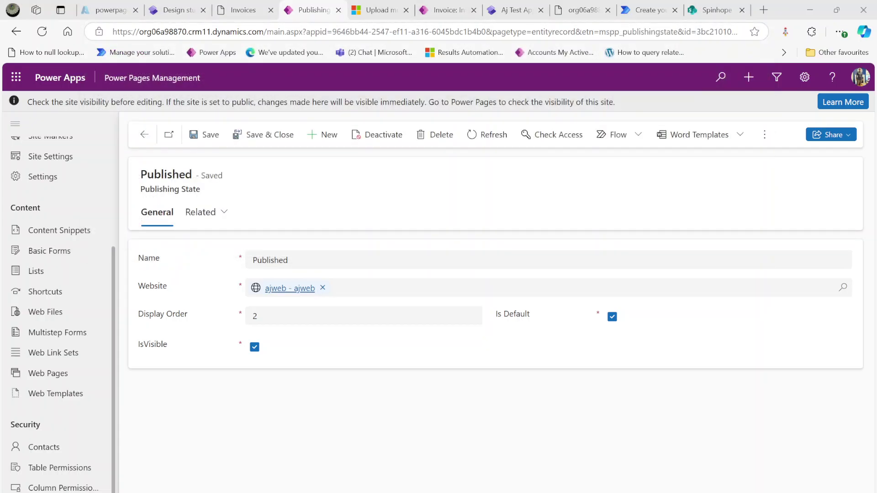
{"action": "left_click", "coordinate": [637, 10]}
{"action": "type", "text": "/mspp_publishingstates(3bc21010-8b6e-4311-add9-5c1868becf0f)"}
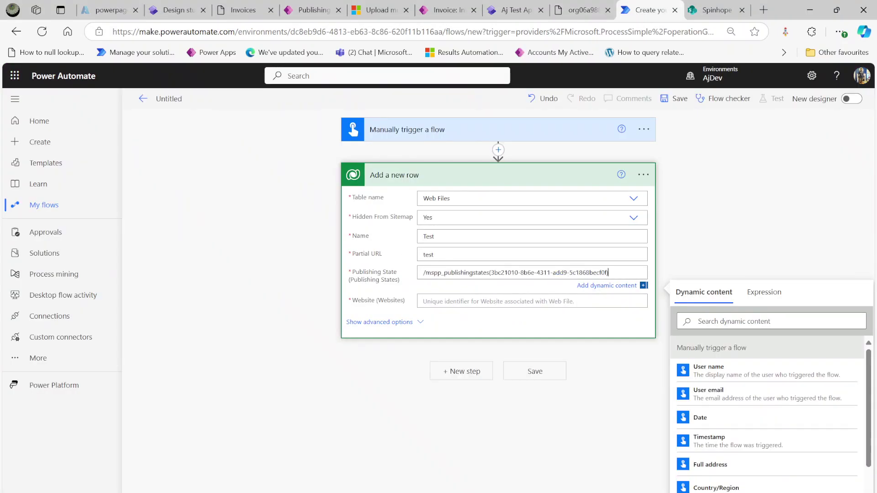
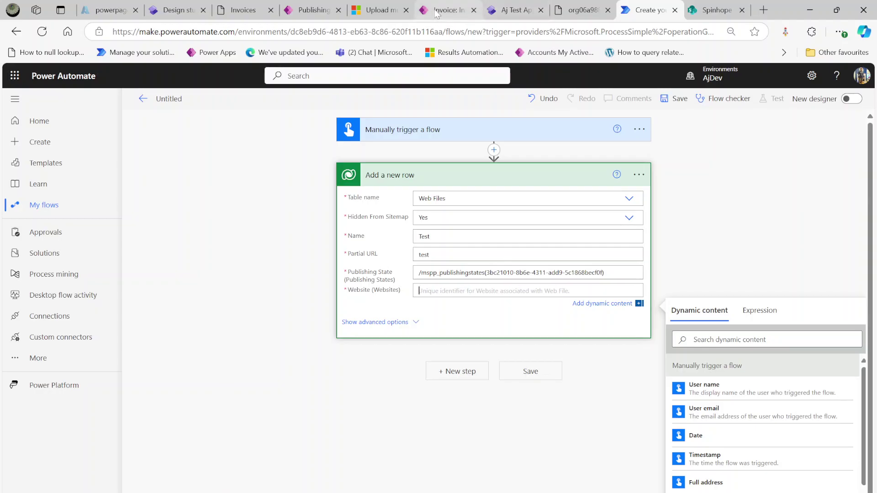
Step: Get the ajweb website's record ID from the Published publishing state and set the flow's Website to /mspp_websites(580cfa4e-57a6-4b84-8513-6b468dbd3ba5)
{"action": "mouse_move", "coordinate": [445, 9]}
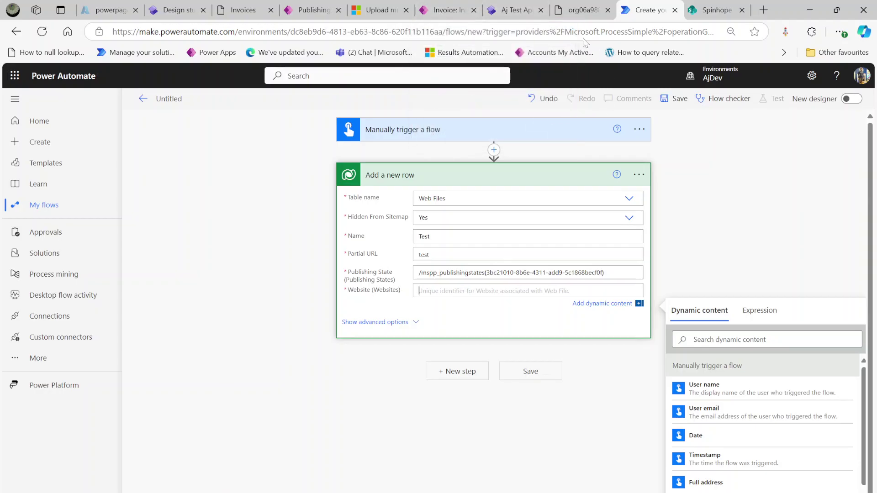
{"action": "left_click", "coordinate": [501, 13]}
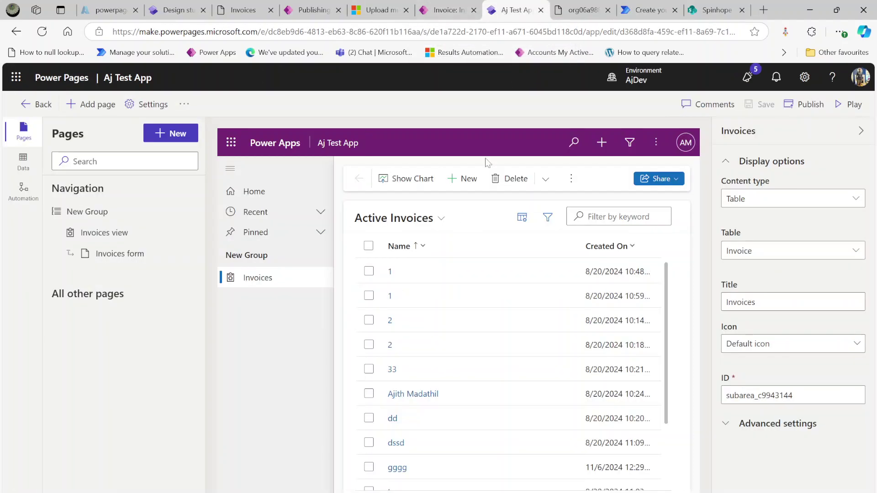
{"action": "left_click", "coordinate": [303, 11]}
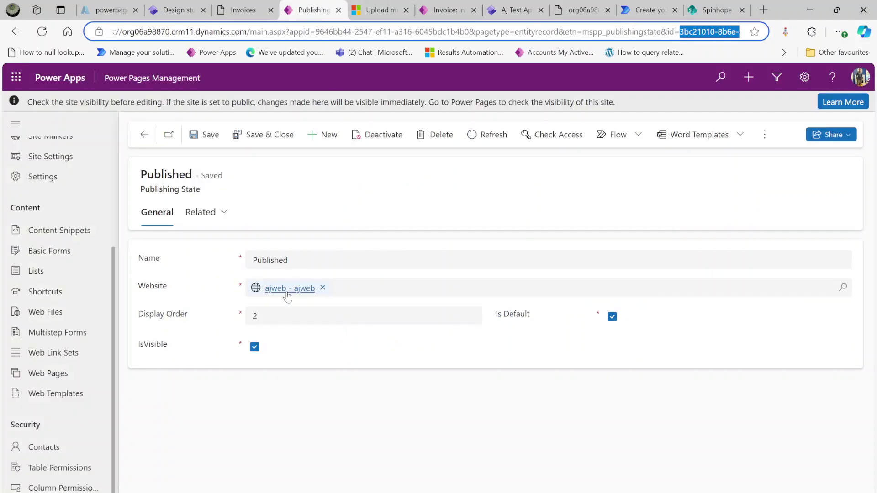
{"action": "left_click", "coordinate": [286, 289]}
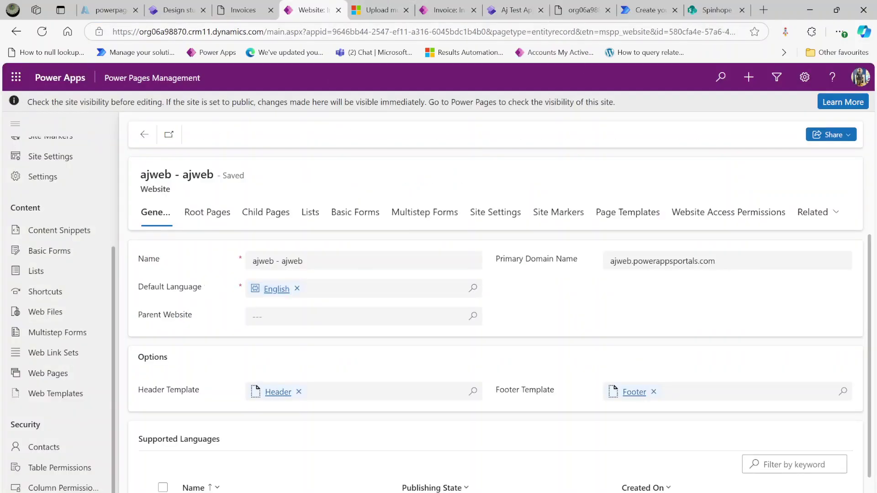
{"action": "left_click_drag", "start_coordinate": [600, 31], "coordinate": [775, 30]}
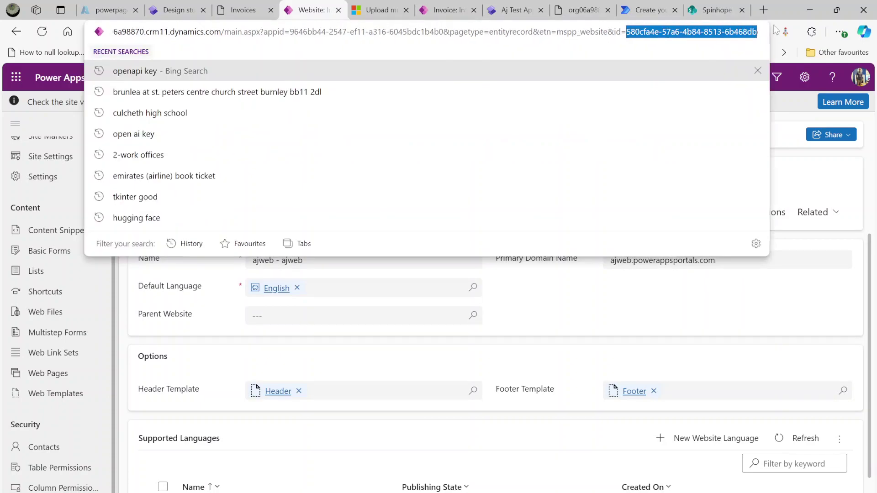
{"action": "key", "text": "Escape"}
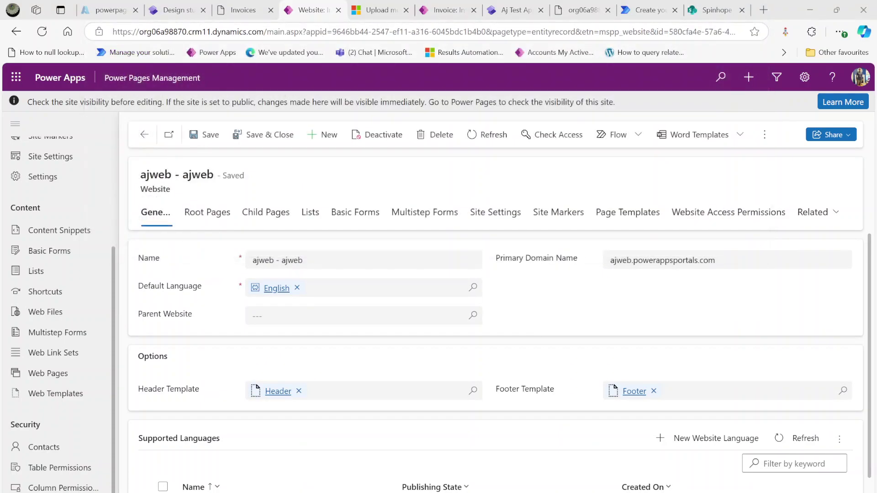
{"action": "left_click", "coordinate": [643, 9]}
{"action": "type", "text": "/mspp_websites(580cfa4e-57a6-4b84-8513-6b468dbd3ba5)"}
Step: Check the advanced options of Add a new row, collapse the action, and save the flow as Upload Web Files
{"action": "left_click", "coordinate": [400, 322]}
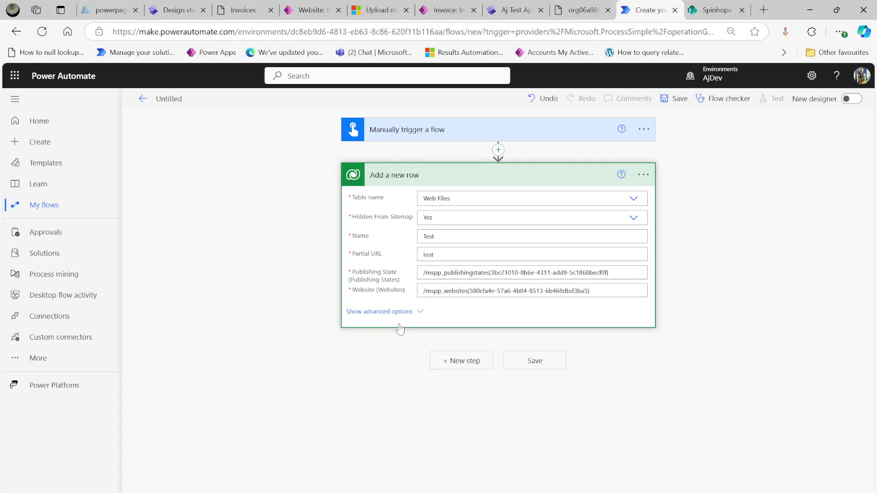
{"action": "scroll", "coordinate": [433, 179], "scroll_direction": "down", "scroll_amount": 5}
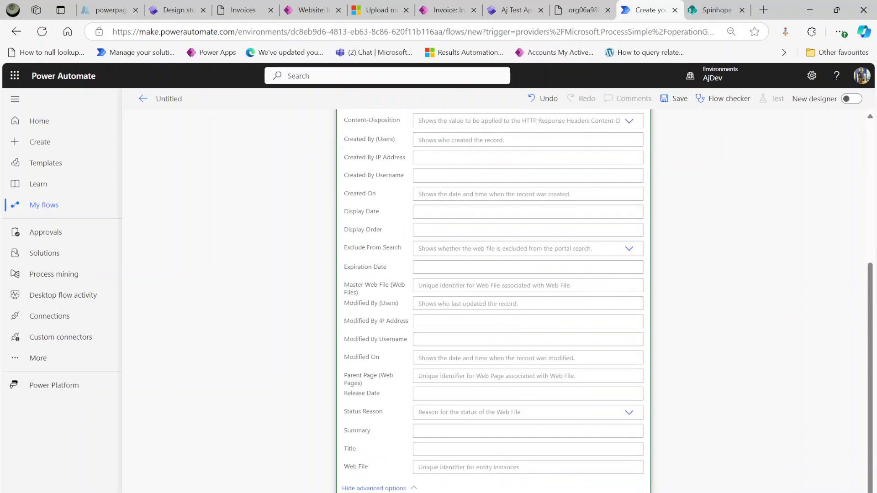
{"action": "scroll", "coordinate": [433, 179], "scroll_direction": "up", "scroll_amount": 5}
{"action": "left_click", "coordinate": [432, 179]}
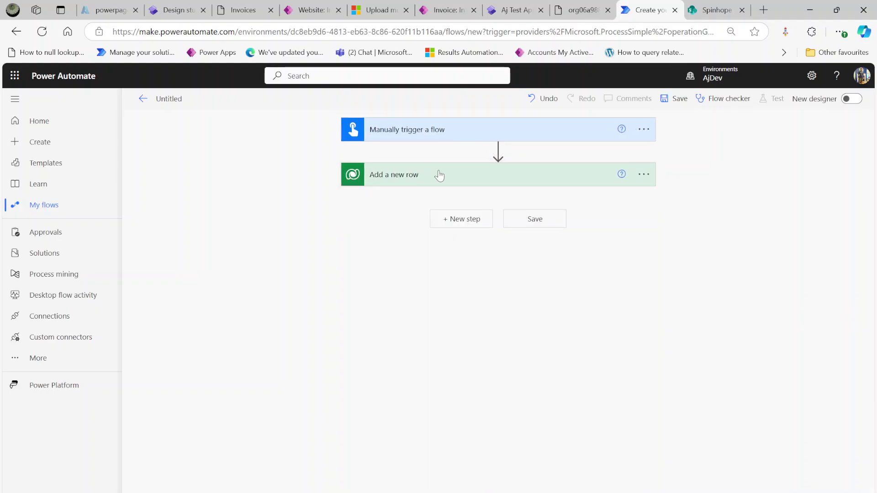
{"action": "left_click", "coordinate": [157, 98]}
{"action": "key", "text": "ctrl+a"}
{"action": "type", "text": "Upload Web Files"}
{"action": "left_click", "coordinate": [671, 99]}
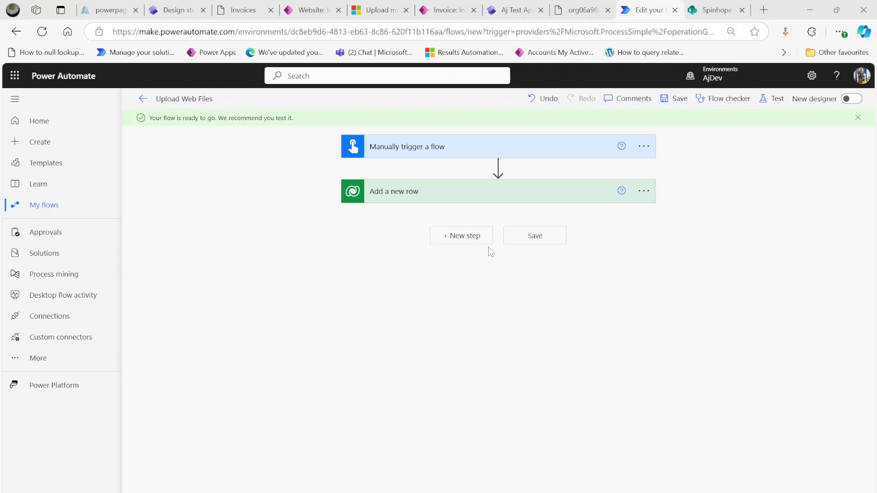
Step: Add a SharePoint Get file metadata using path action after Add a new row
{"action": "left_click", "coordinate": [458, 239]}
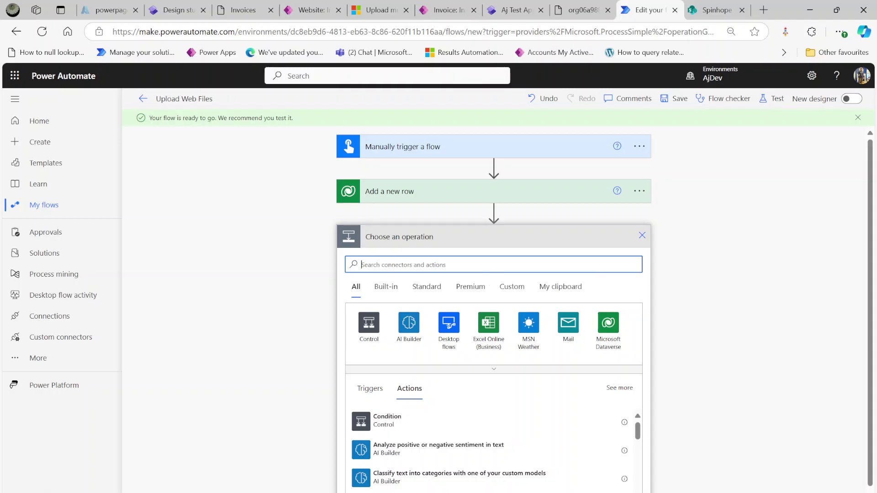
{"action": "type", "text": "Sharepoint"}
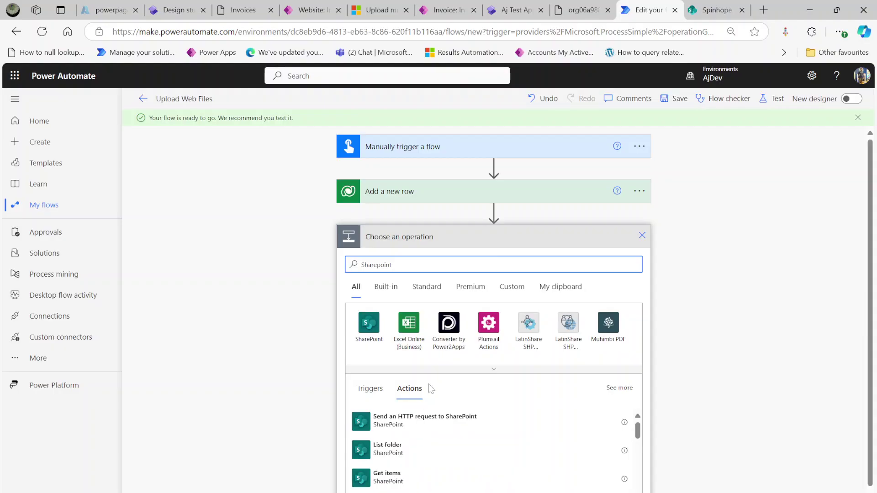
{"action": "left_click", "coordinate": [371, 325]}
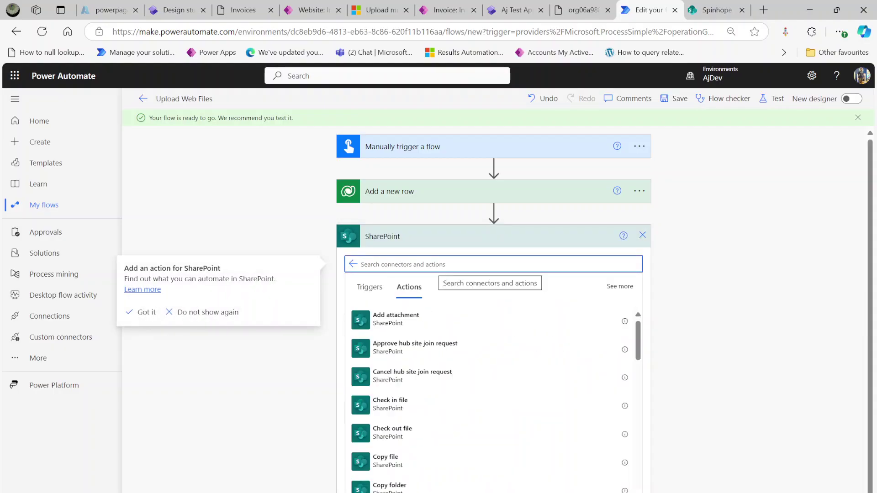
{"action": "type", "text": "c"}
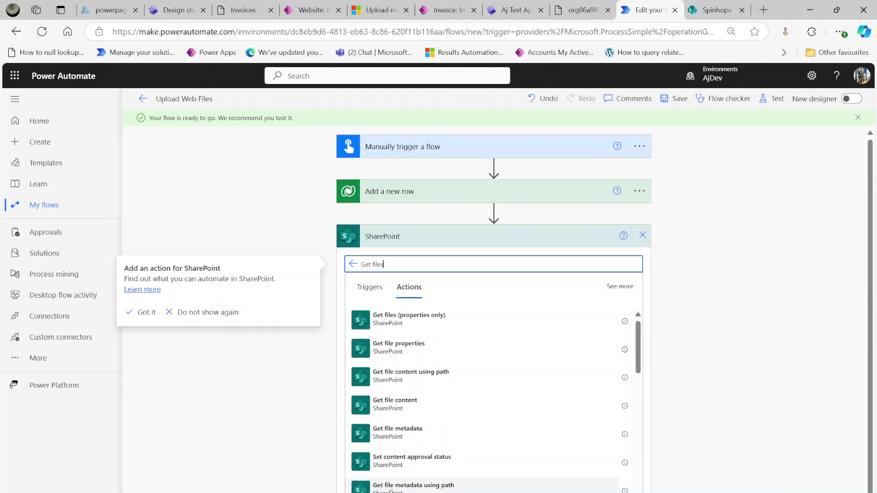
{"action": "left_click", "coordinate": [419, 487]}
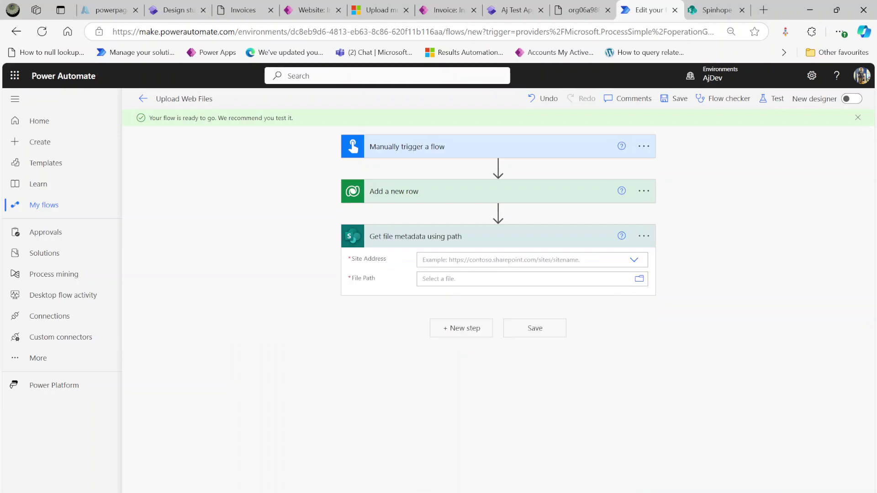
Step: Check the files in the SharePoint library TestAjDocLib and set the metadata action's Site Address to Spinhope Ltd Team Site
{"action": "left_click", "coordinate": [633, 261]}
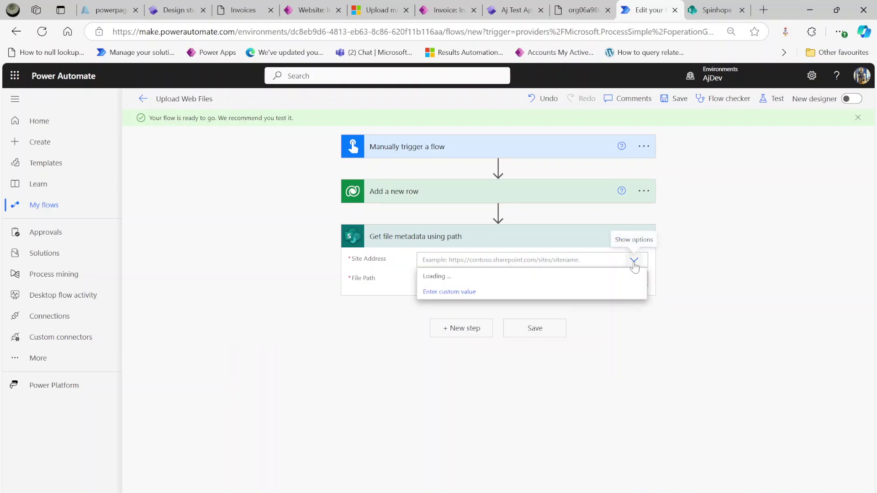
{"action": "left_click", "coordinate": [716, 10]}
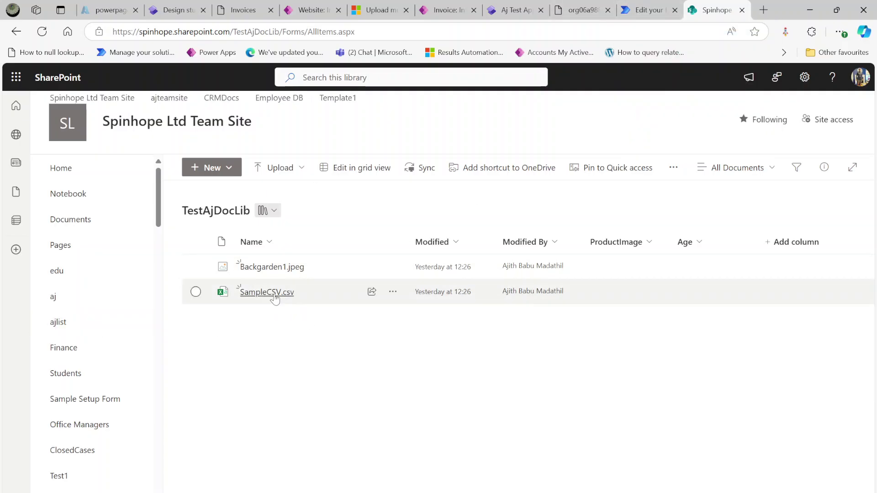
{"action": "mouse_move", "coordinate": [275, 300]}
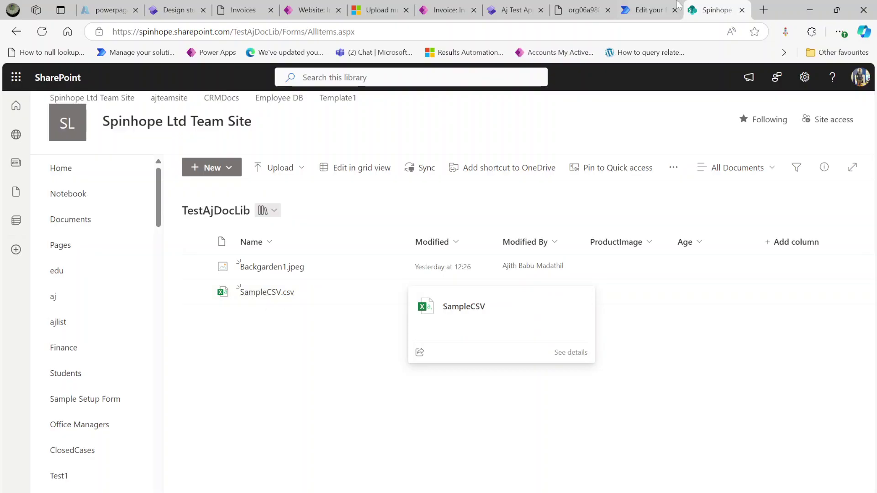
{"action": "left_click", "coordinate": [649, 10]}
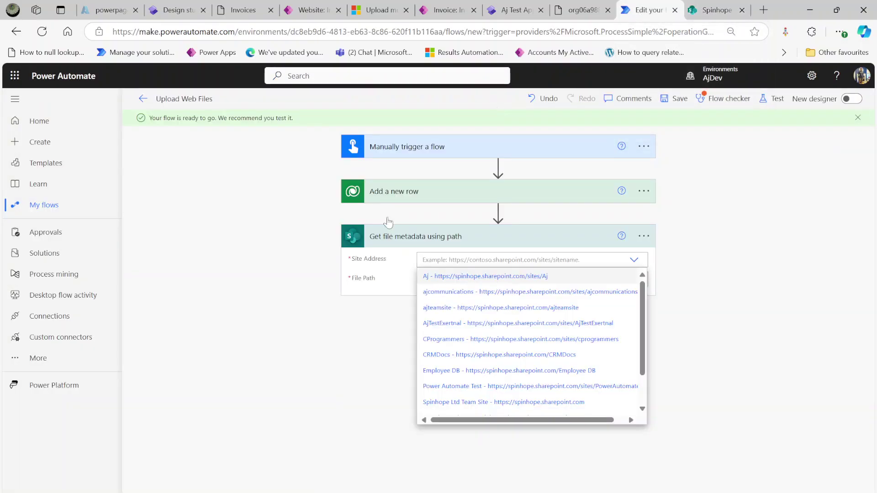
{"action": "left_click", "coordinate": [532, 403]}
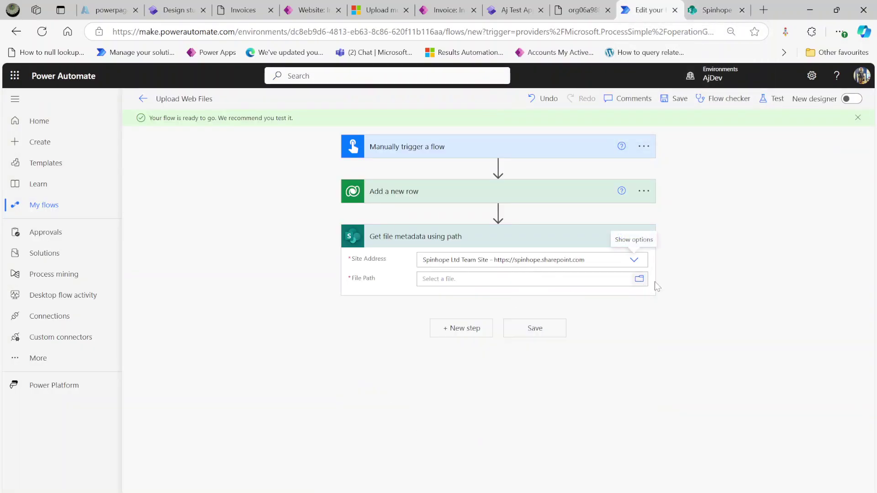
Step: Check the library name in SharePoint and set the metadata action's File Path to /TestDocLib/Test.txt
{"action": "left_click", "coordinate": [716, 10]}
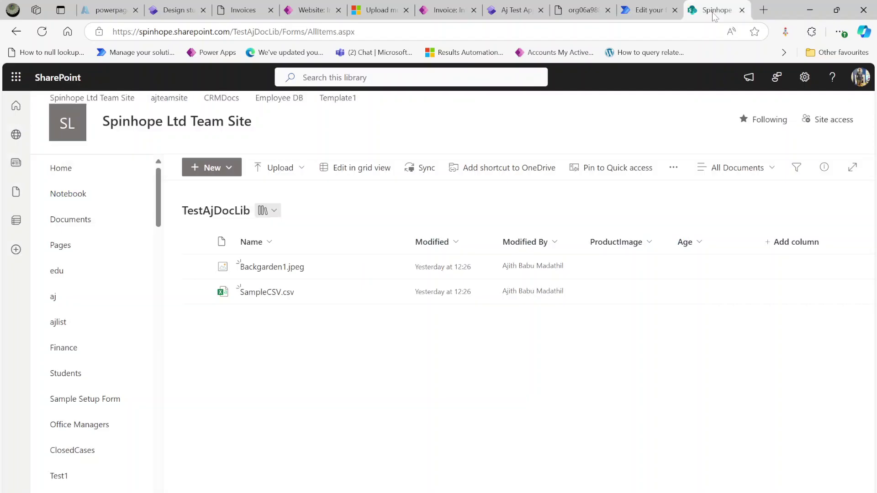
{"action": "double_click", "coordinate": [254, 34]}
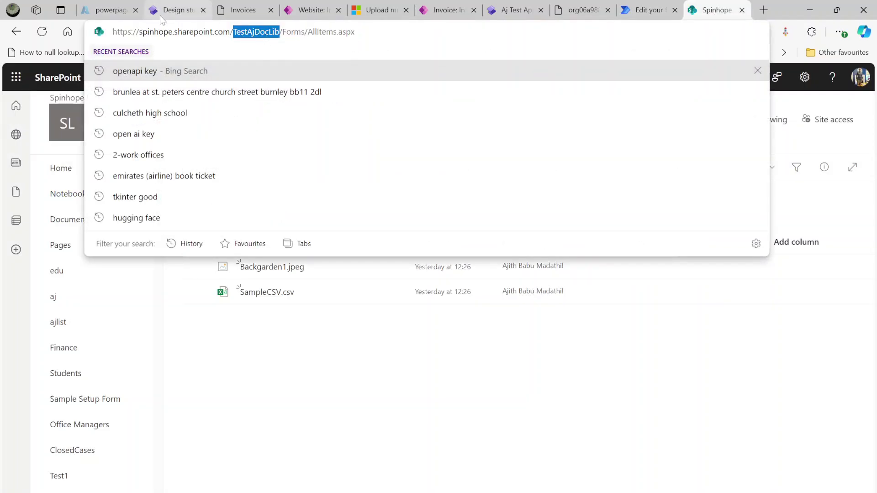
{"action": "left_click", "coordinate": [649, 10]}
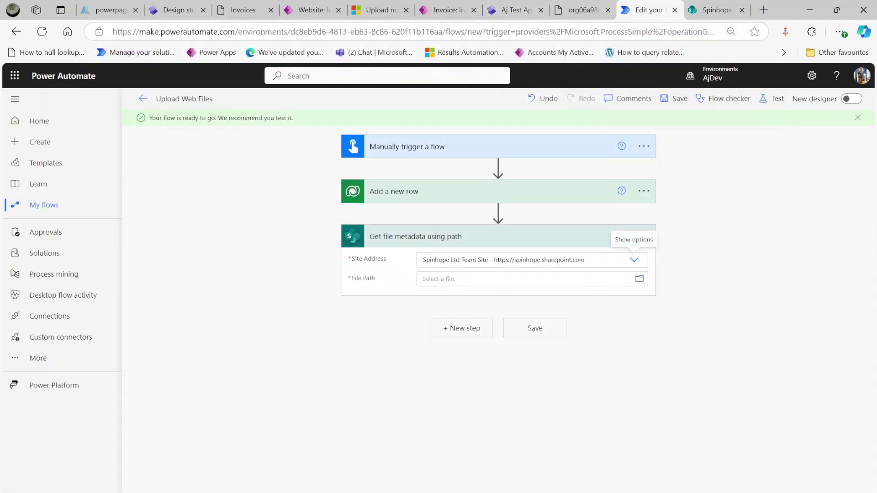
{"action": "left_click", "coordinate": [638, 280]}
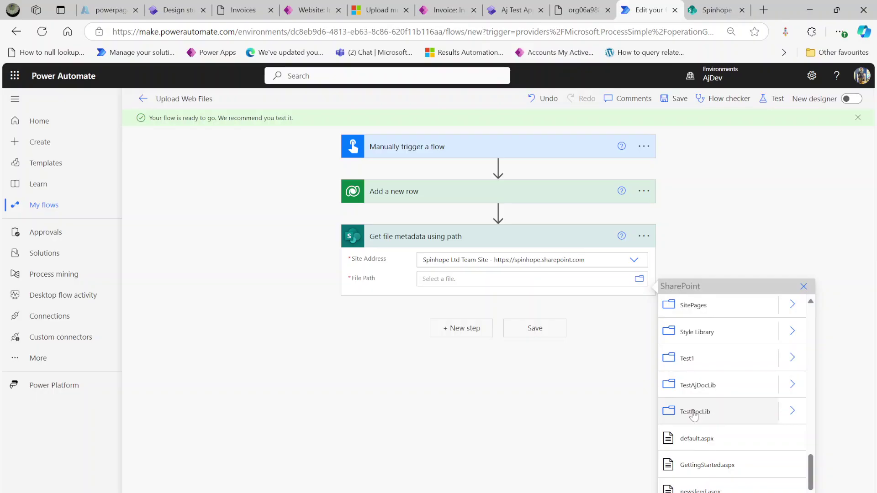
{"action": "left_click", "coordinate": [793, 412]}
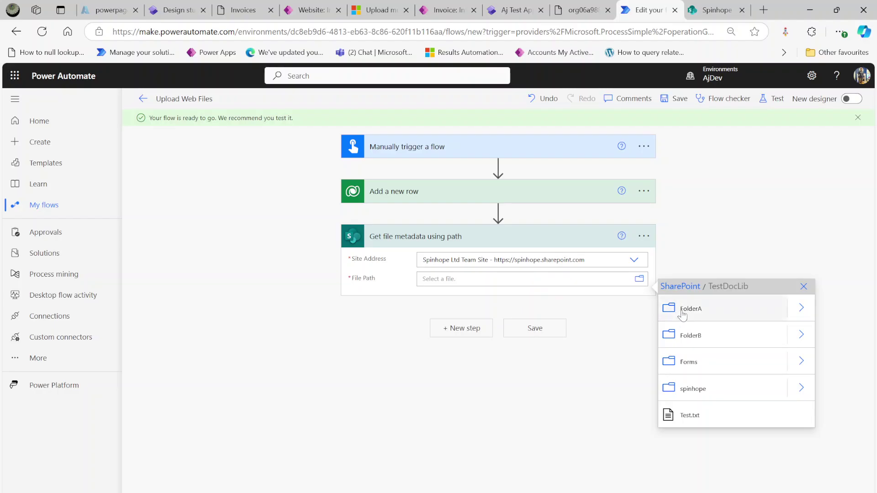
{"action": "left_click", "coordinate": [688, 417]}
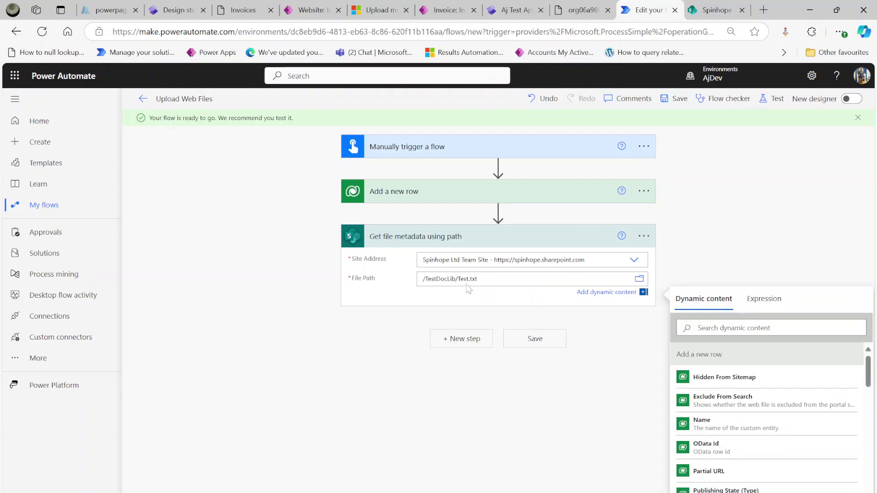
Step: Insert a SharePoint Get files (properties only) action directly after Add a new row
{"action": "left_click", "coordinate": [498, 211]}
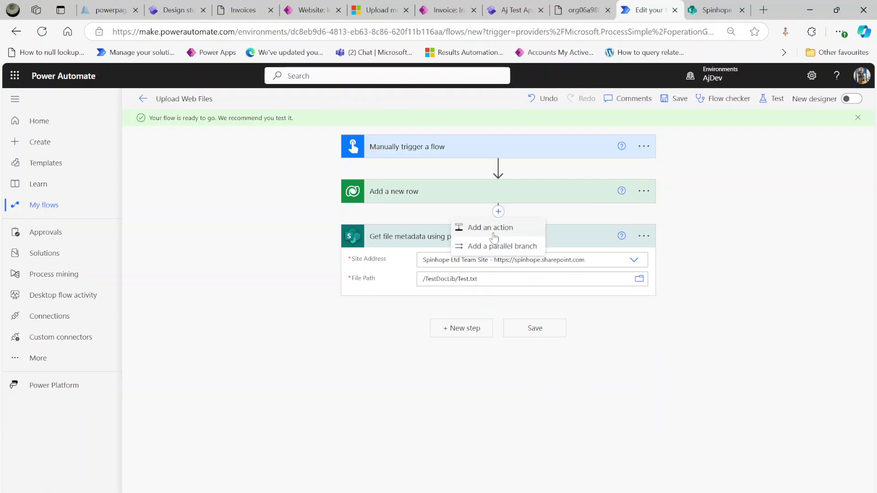
{"action": "left_click", "coordinate": [493, 232]}
{"action": "type", "text": "Sharepoint"}
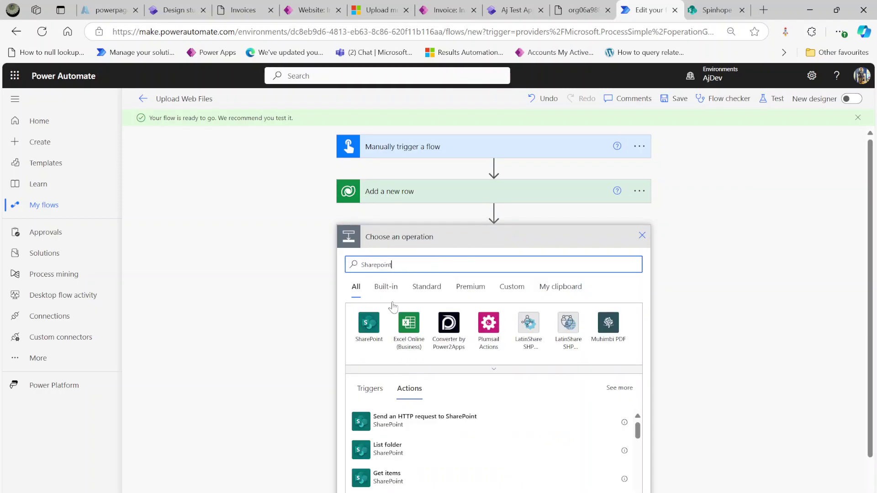
{"action": "left_click", "coordinate": [372, 323]}
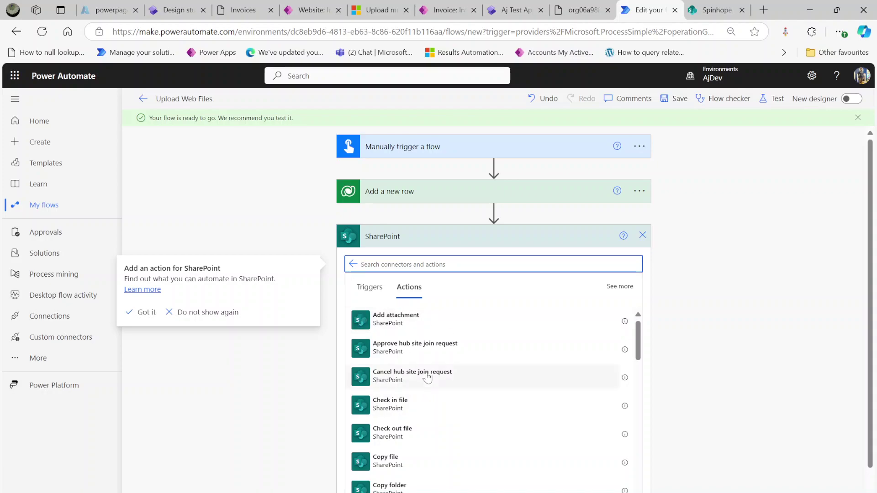
{"action": "scroll", "coordinate": [431, 375], "scroll_direction": "down", "scroll_amount": 2}
{"action": "type", "text": "get file"}
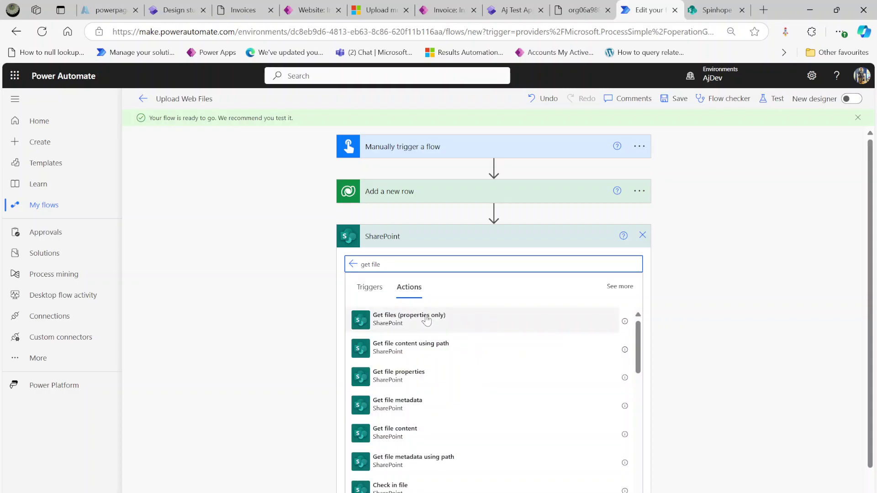
{"action": "left_click", "coordinate": [426, 319]}
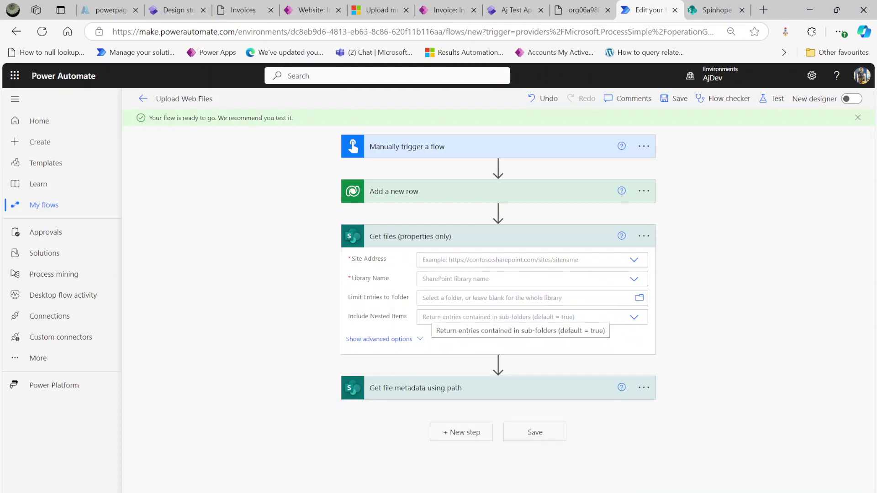
Step: Delete the Get file metadata using path action from the flow
{"action": "left_click", "coordinate": [643, 388]}
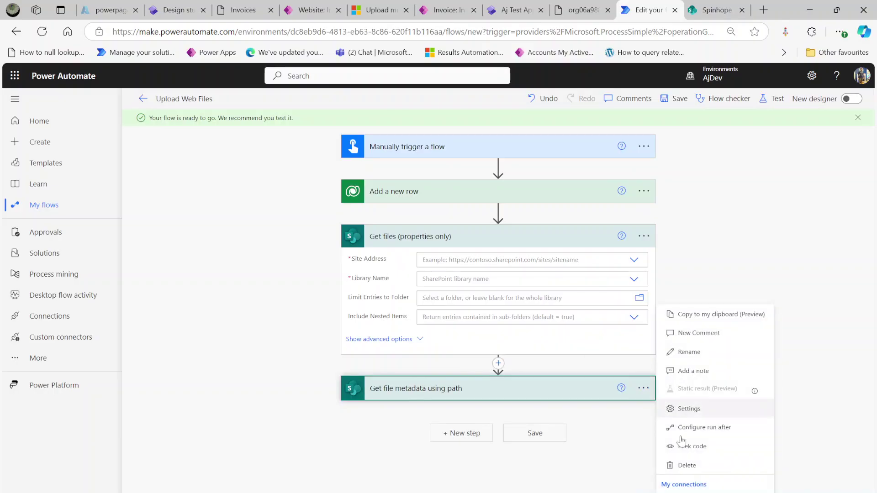
{"action": "left_click", "coordinate": [685, 464]}
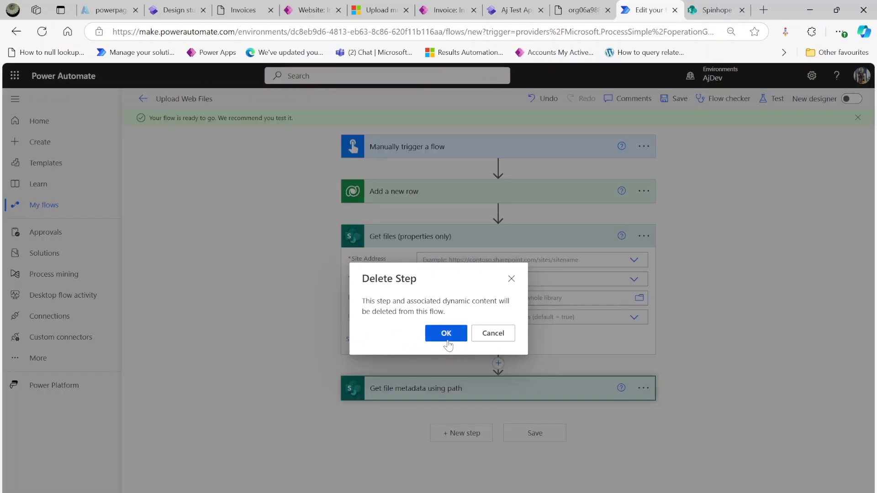
{"action": "left_click", "coordinate": [446, 337]}
Step: Set the Get files (properties only) action's Site Address to Spinhope Ltd Team Site and its Library Name to TestAjDocLib
{"action": "left_click", "coordinate": [633, 259]}
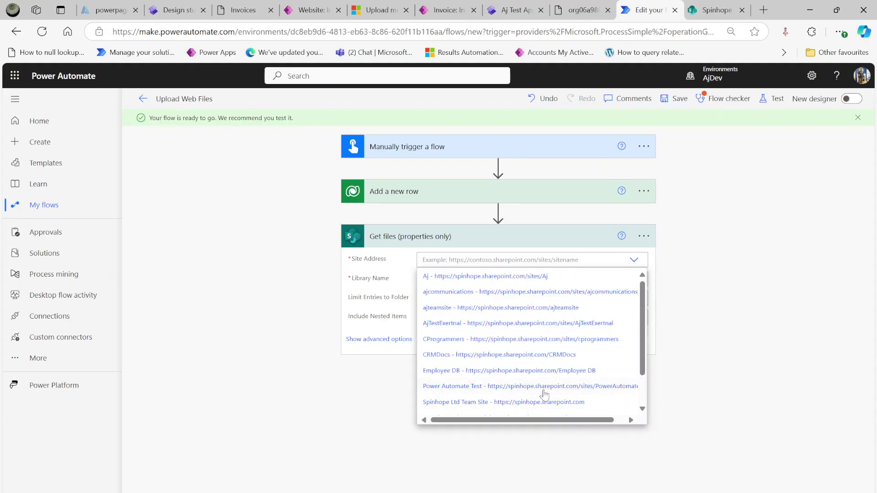
{"action": "left_click", "coordinate": [533, 402]}
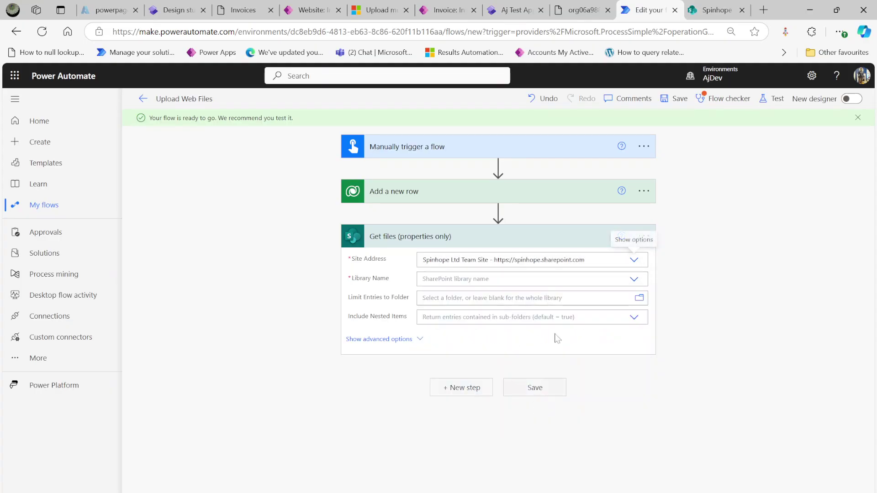
{"action": "left_click", "coordinate": [634, 279]}
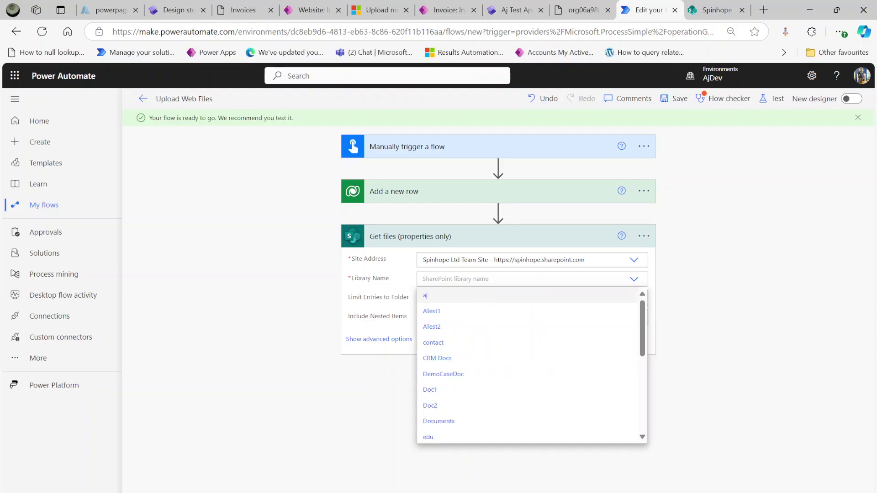
{"action": "left_click", "coordinate": [715, 10]}
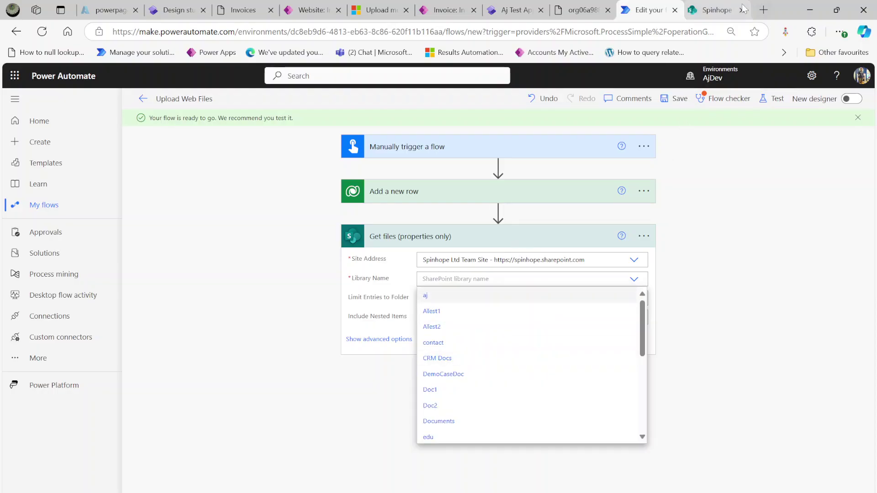
{"action": "left_click", "coordinate": [645, 9]}
{"action": "type", "text": "test"}
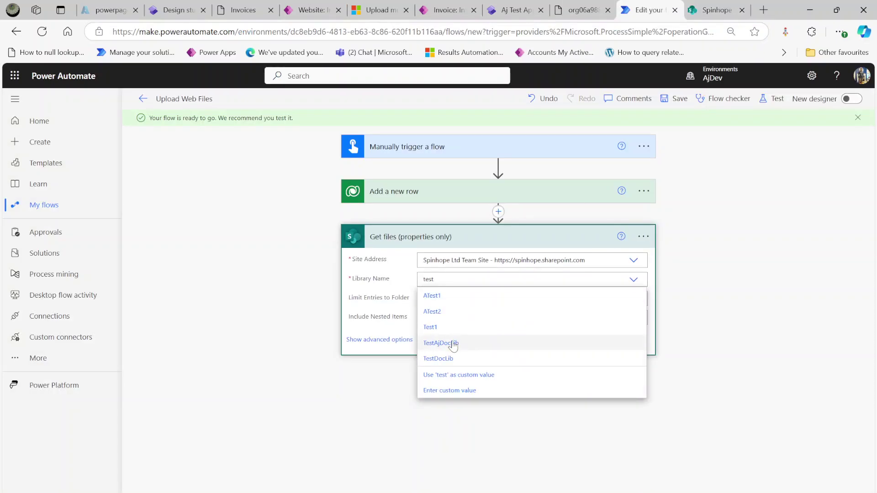
{"action": "left_click", "coordinate": [455, 343]}
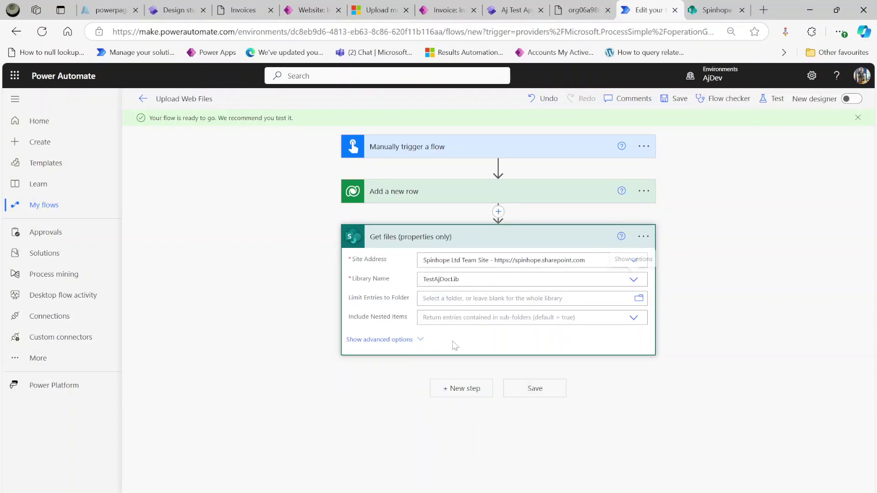
Step: Browse the folder choices for Limit Entries to Folder without picking one, and check the files in the SharePoint library TestAjDocLib
{"action": "left_click", "coordinate": [638, 299]}
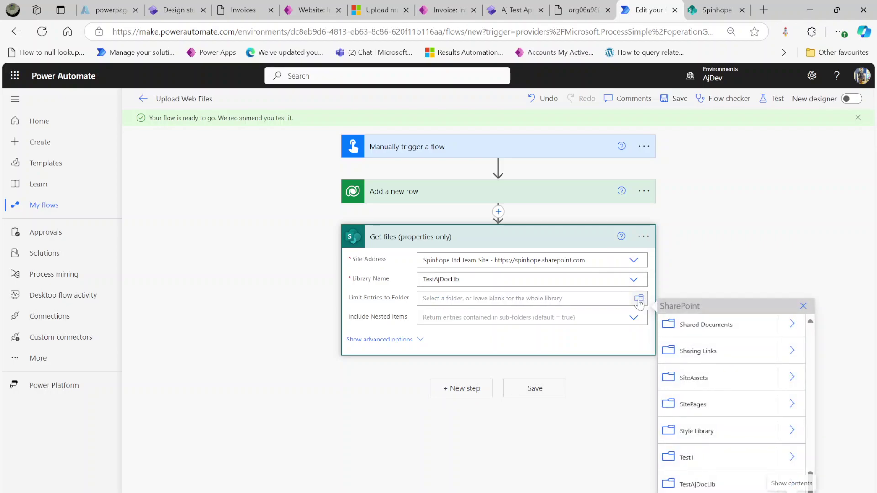
{"action": "left_click", "coordinate": [729, 218]}
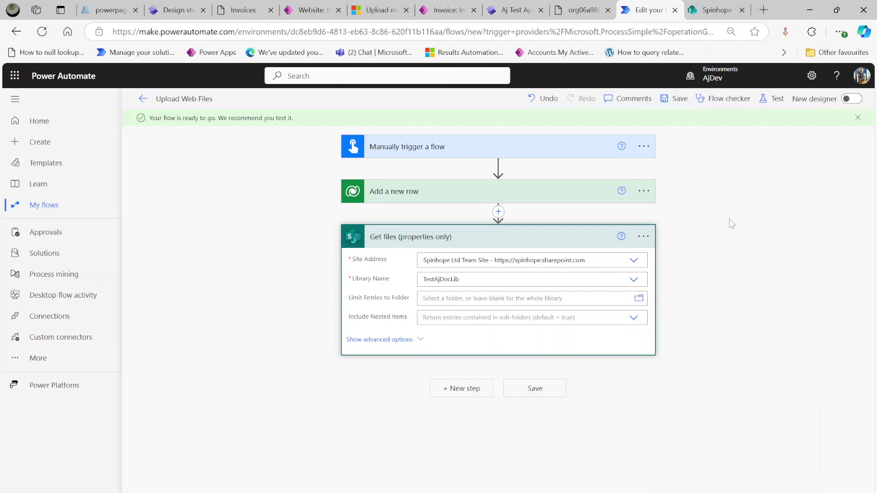
{"action": "left_click", "coordinate": [710, 11]}
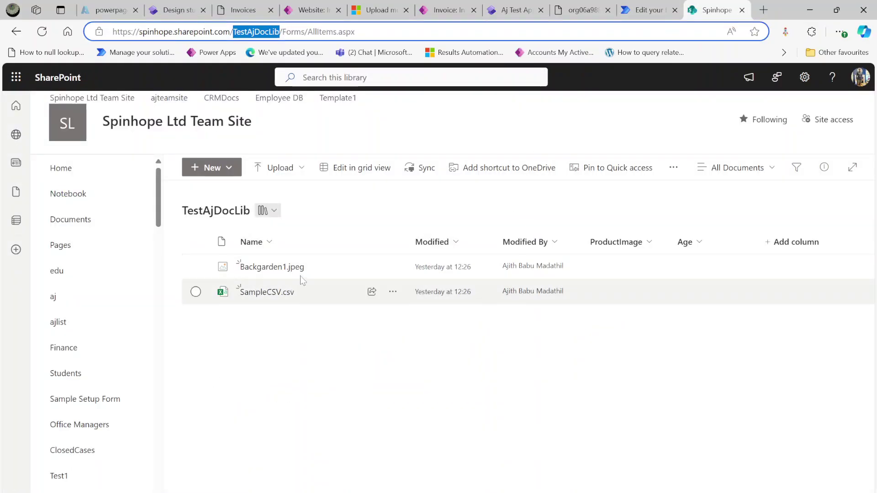
{"action": "left_click", "coordinate": [649, 10]}
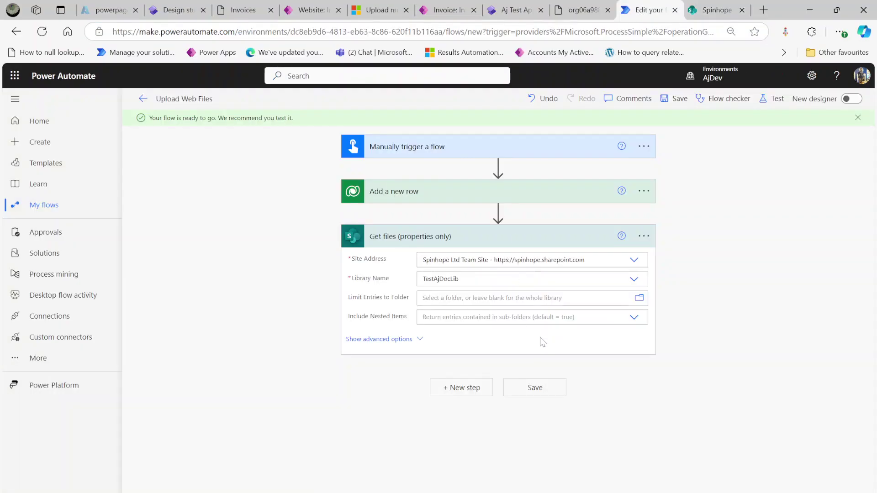
Step: Add a SharePoint Get file content action after Get files (properties only)
{"action": "left_click", "coordinate": [454, 388]}
{"action": "type", "text": "get file"}
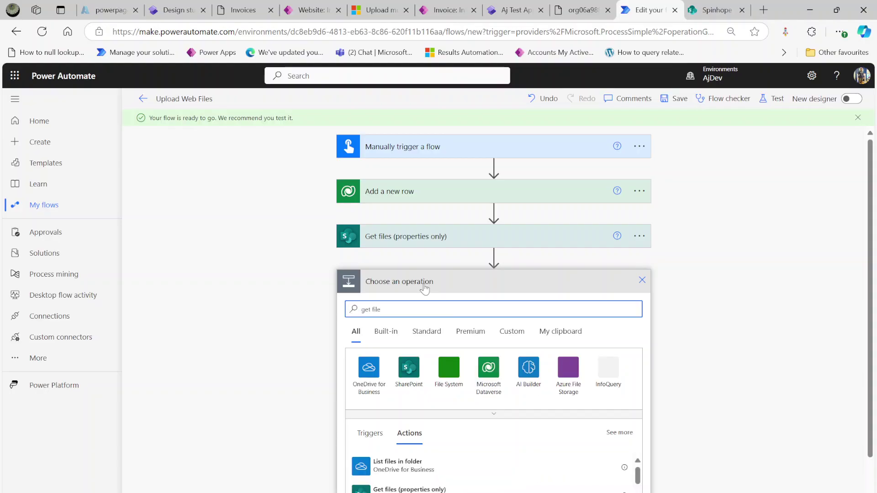
{"action": "left_click", "coordinate": [408, 368]}
{"action": "left_click", "coordinate": [362, 308]}
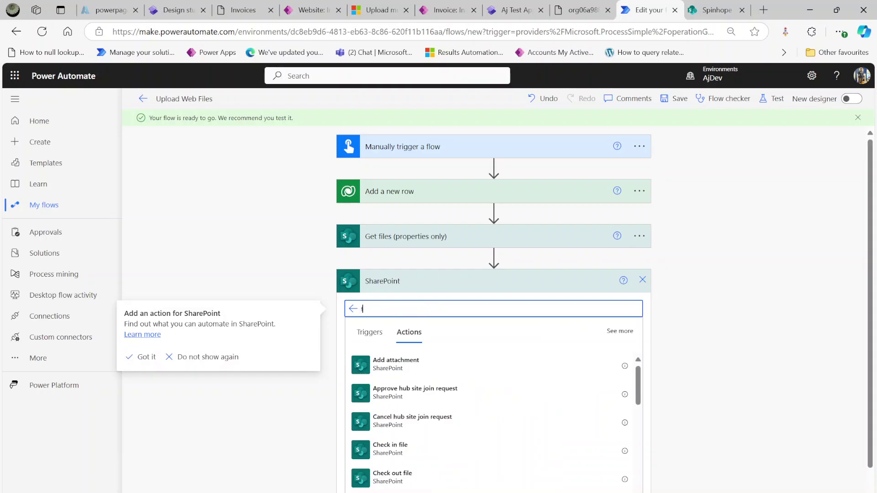
{"action": "type", "text": "file cpn"}
{"action": "key", "text": "BackSpace"}
{"action": "key", "text": "BackSpace"}
{"action": "key", "text": "BackSpace"}
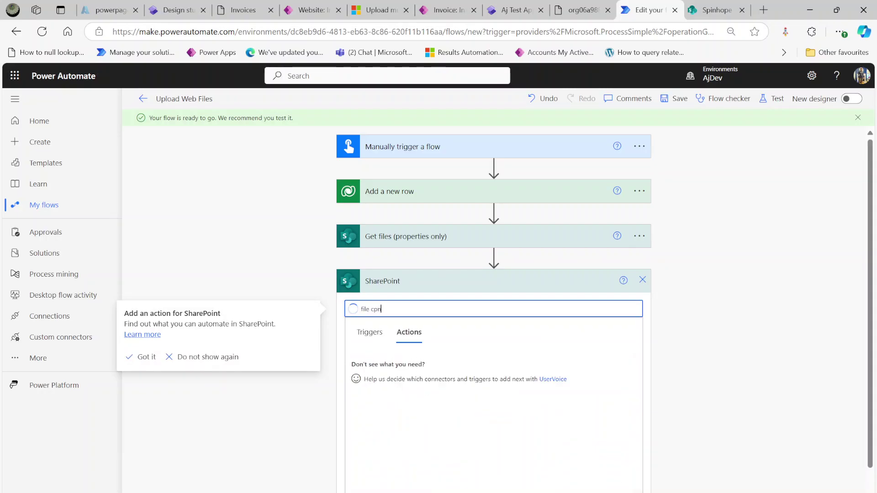
{"action": "type", "text": "c"}
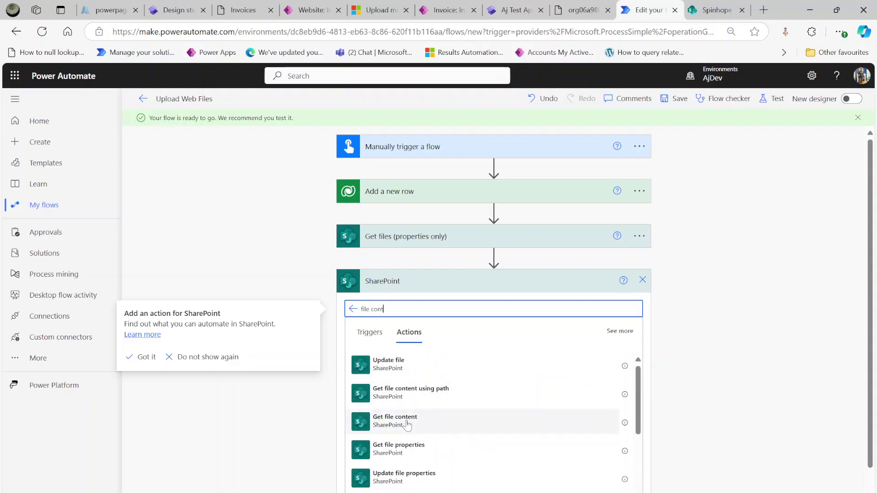
{"action": "left_click", "coordinate": [408, 424]}
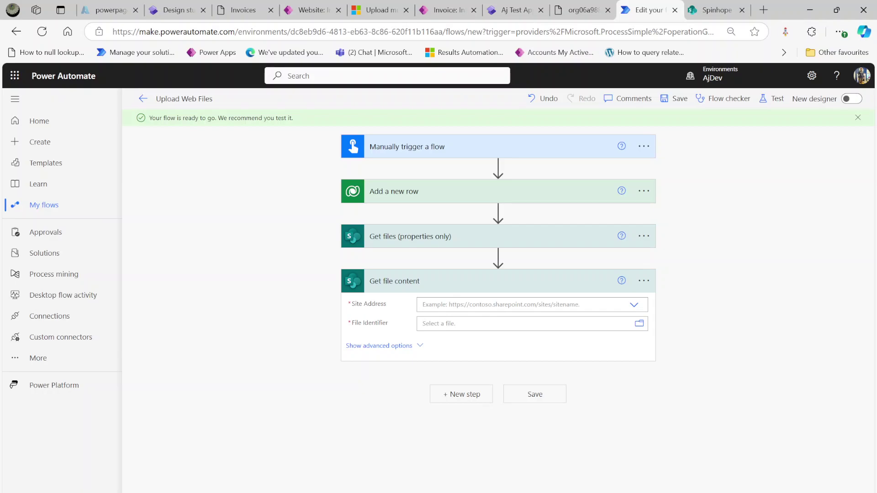
Step: Set Get file content's Site Address to Spinhope Ltd Team Site and its File Identifier to the Identifier dynamic value from Get files
{"action": "left_click", "coordinate": [475, 305]}
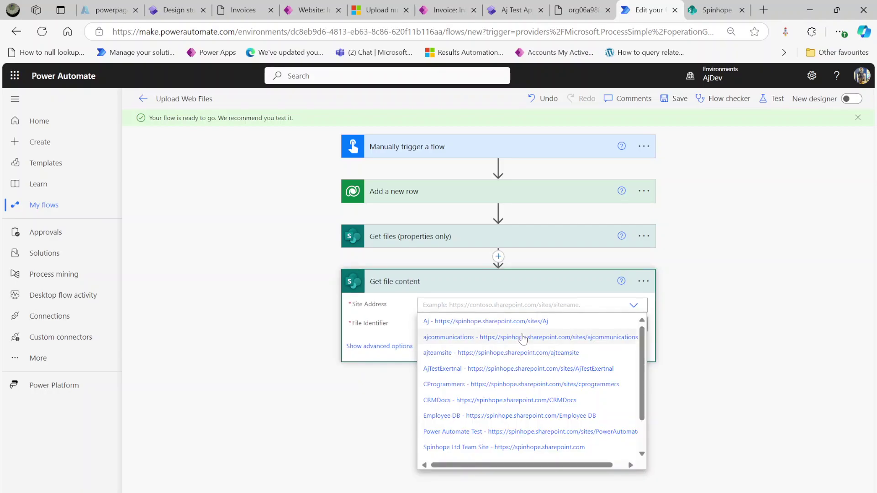
{"action": "left_click", "coordinate": [541, 447]}
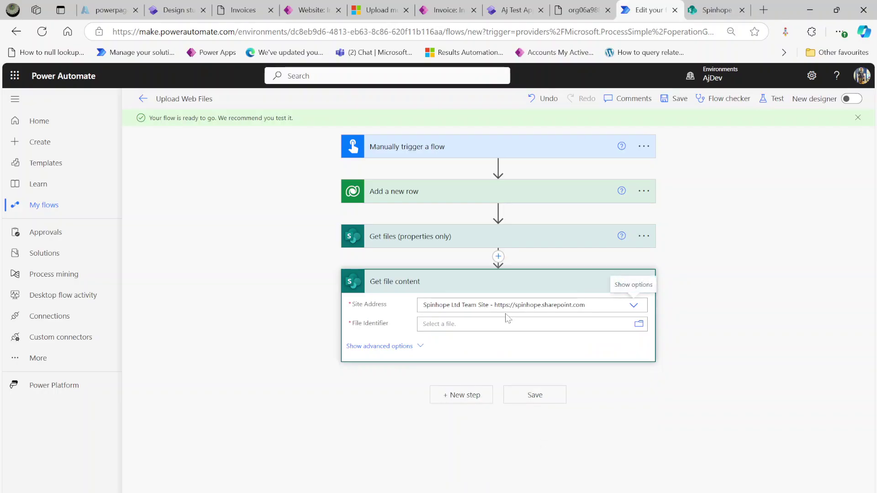
{"action": "left_click", "coordinate": [423, 324]}
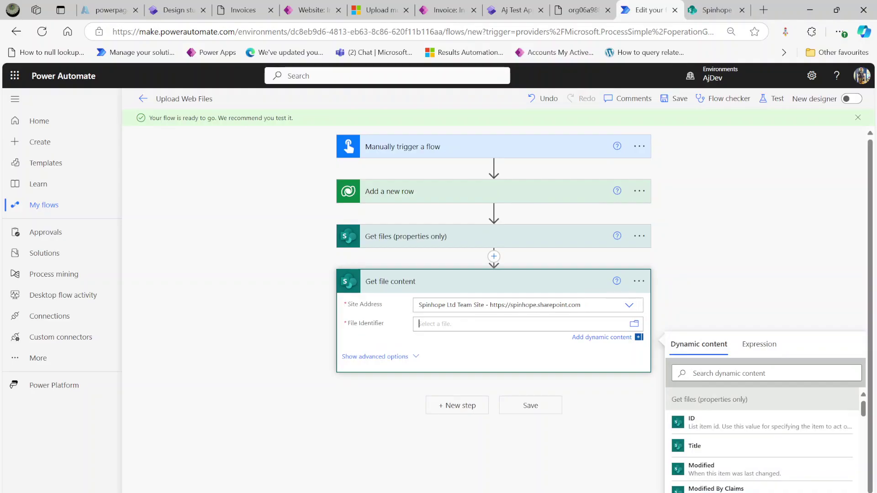
{"action": "left_click", "coordinate": [730, 374]}
{"action": "type", "text": "file"}
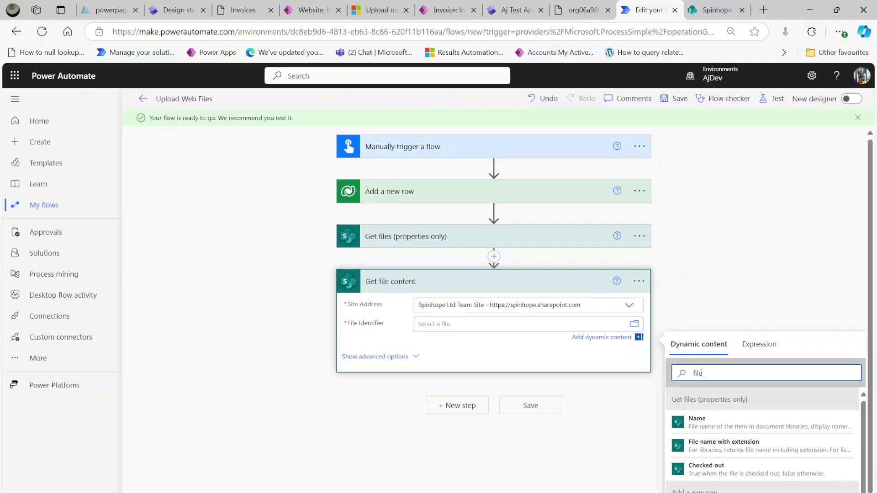
{"action": "key", "text": "BackSpace"}
{"action": "key", "text": "BackSpace"}
{"action": "key", "text": "BackSpace"}
{"action": "key", "text": "BackSpace"}
{"action": "type", "text": "id"}
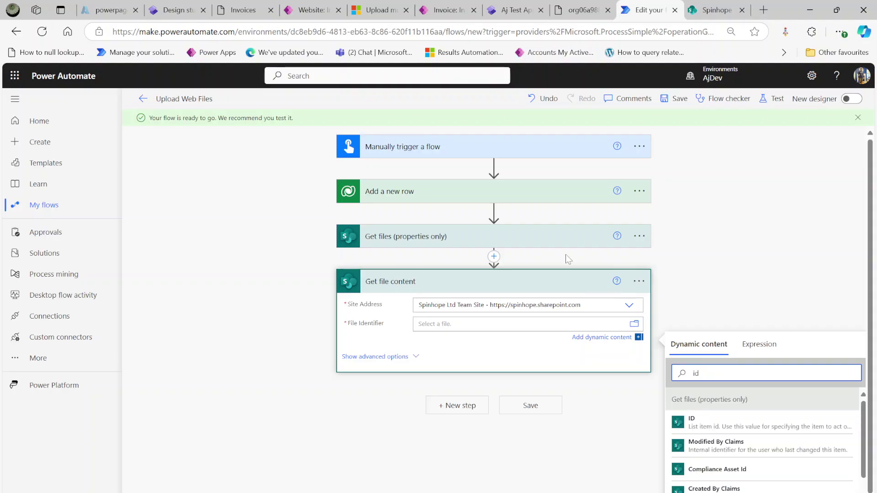
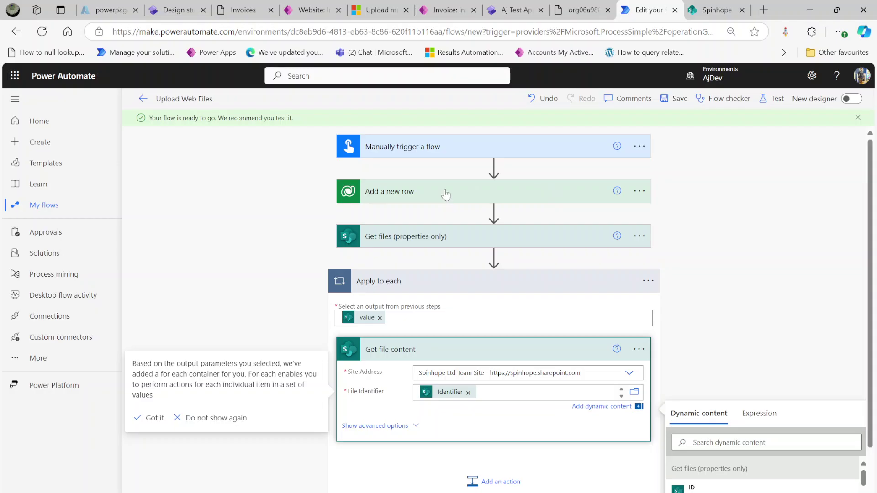
Step: Move the Add a new row action into the Apply to each loop below Get file content, and delete it from the flow
{"action": "left_click_drag", "start_coordinate": [445, 195], "coordinate": [508, 437]}
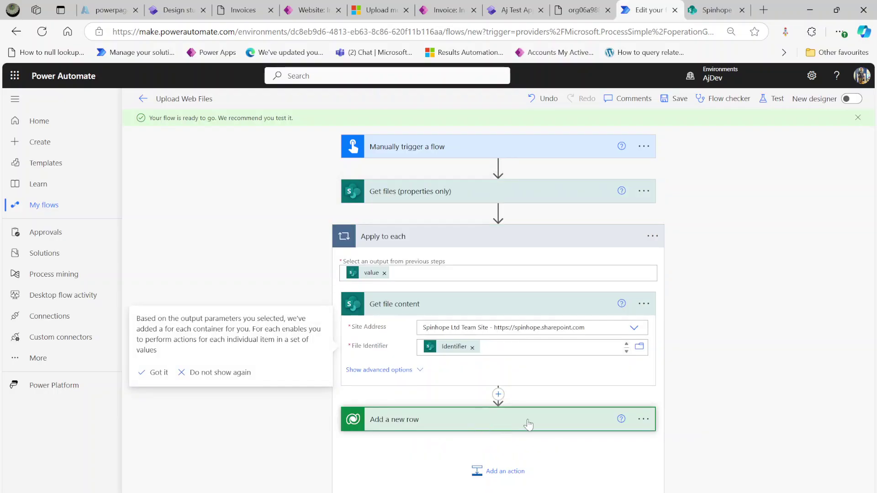
{"action": "left_click", "coordinate": [640, 419]}
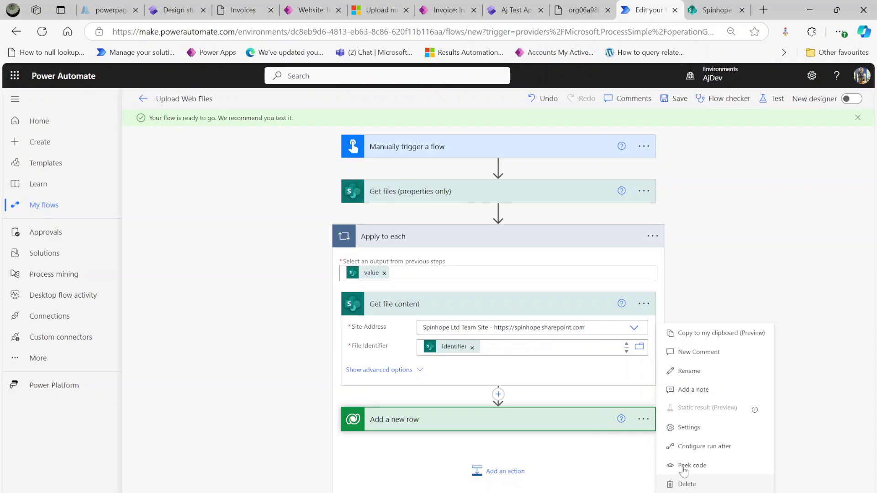
{"action": "left_click", "coordinate": [690, 484]}
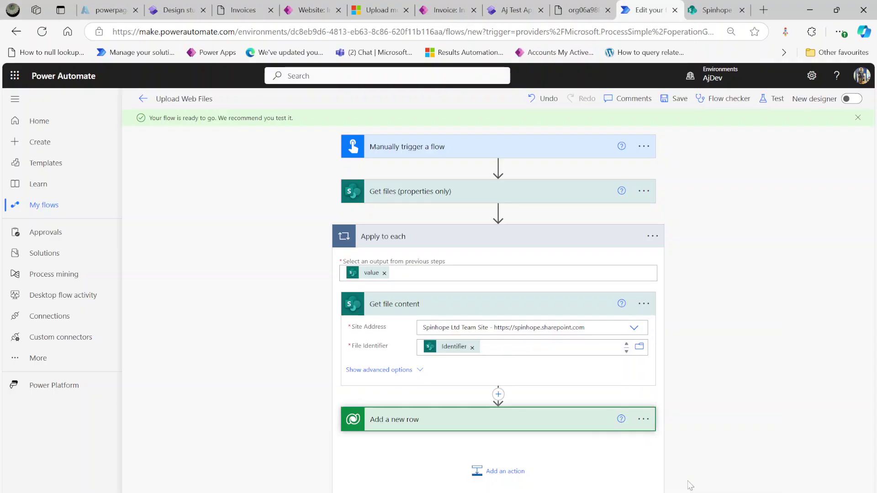
{"action": "left_click", "coordinate": [446, 332]}
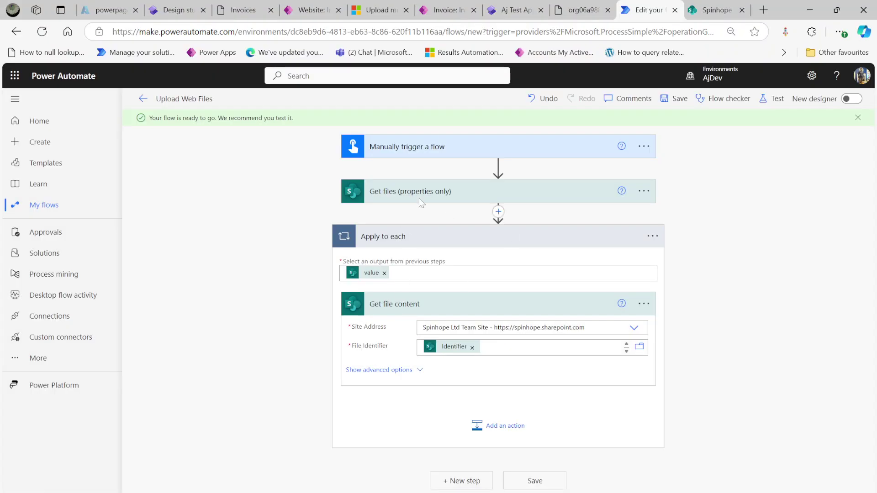
Step: Test the flow and examine the inputs and outputs of Get file content in the first Apply to each iteration
{"action": "left_click", "coordinate": [772, 98]}
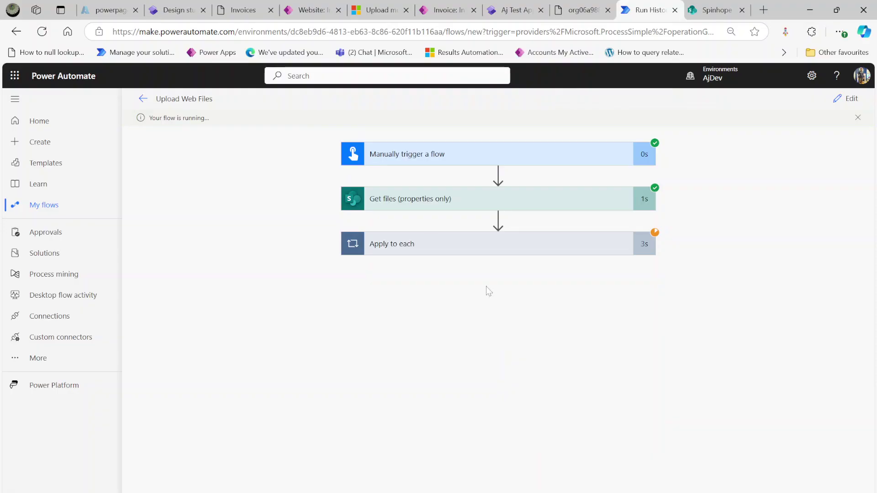
{"action": "left_click", "coordinate": [437, 252]}
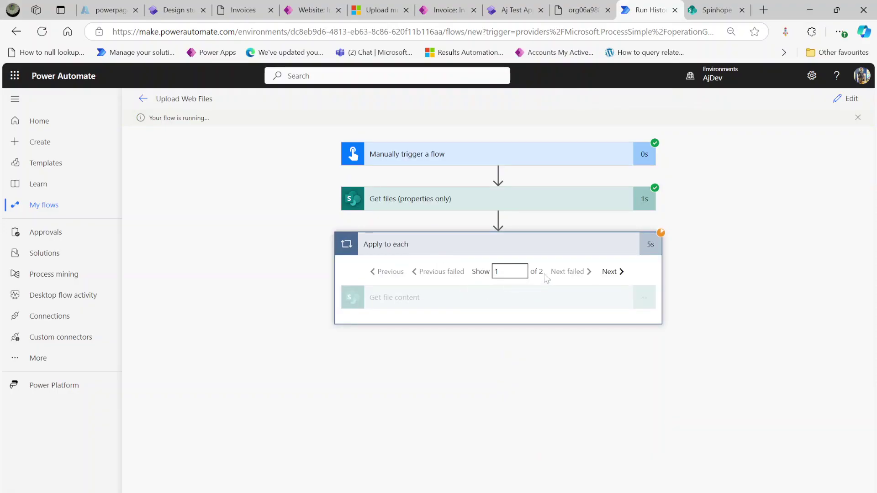
{"action": "left_click", "coordinate": [472, 301]}
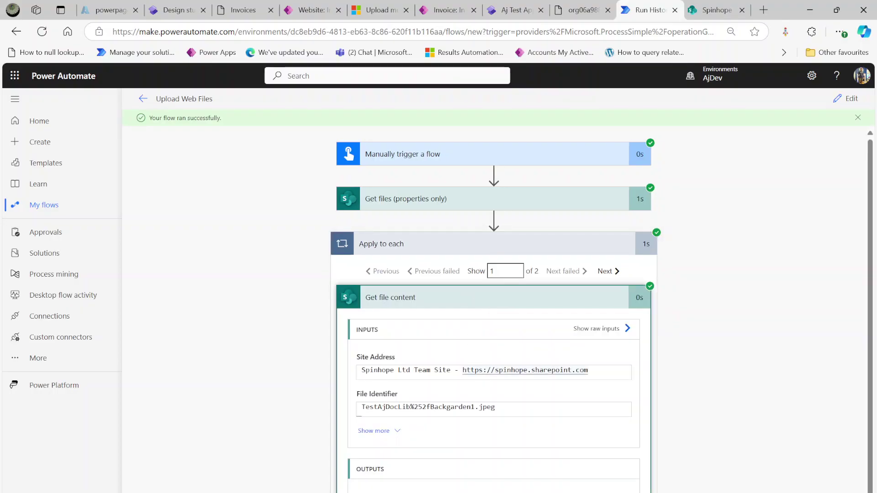
{"action": "left_click", "coordinate": [396, 433]}
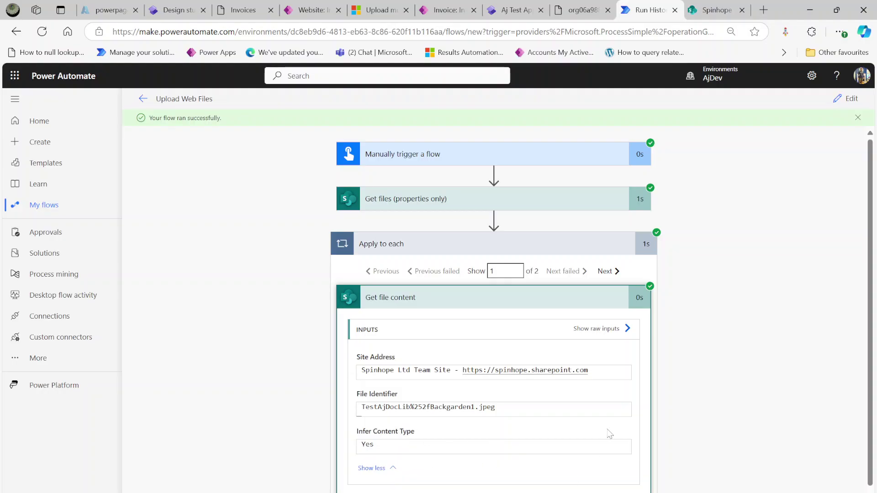
{"action": "scroll", "coordinate": [477, 471], "scroll_direction": "down", "scroll_amount": 2}
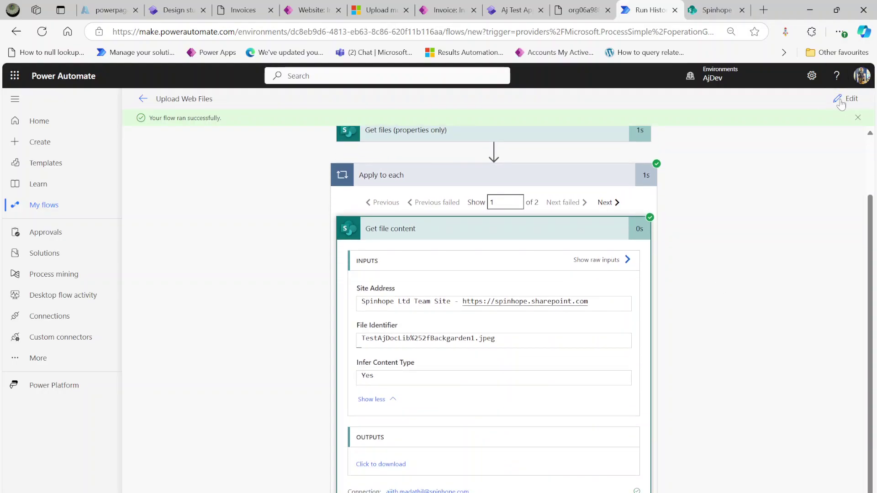
Step: Return to editing the flow and add a Microsoft Dataverse Add a new row action after Get file content inside Apply to each
{"action": "left_click", "coordinate": [840, 102]}
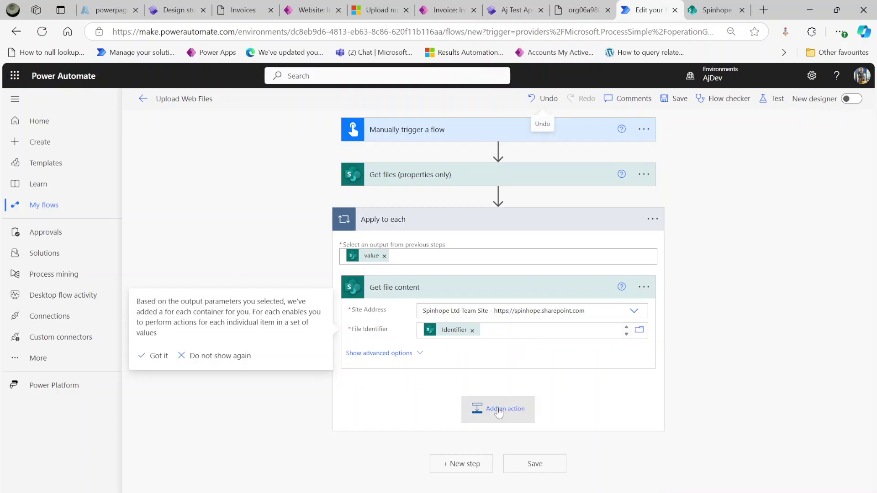
{"action": "left_click", "coordinate": [498, 410]}
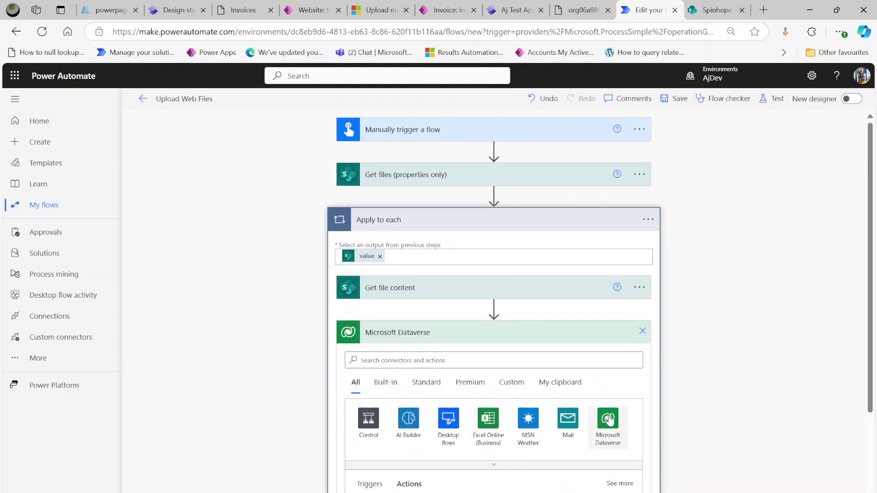
{"action": "left_click", "coordinate": [609, 419]}
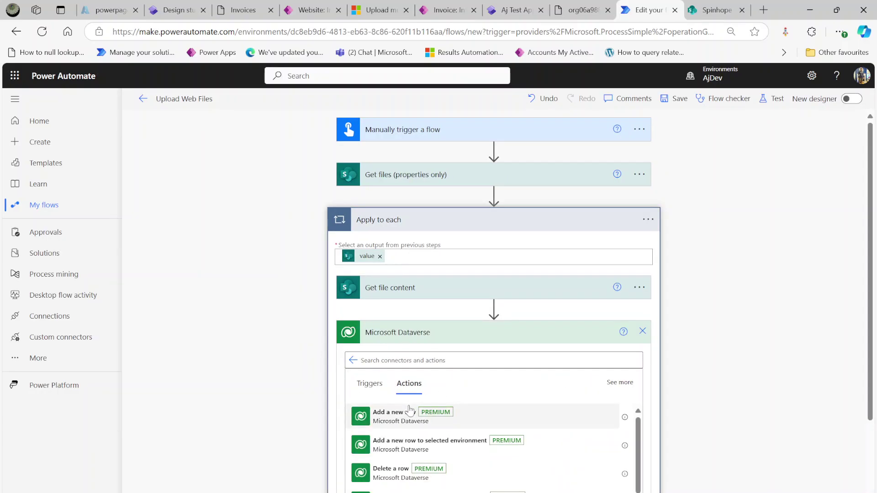
{"action": "left_click", "coordinate": [410, 411]}
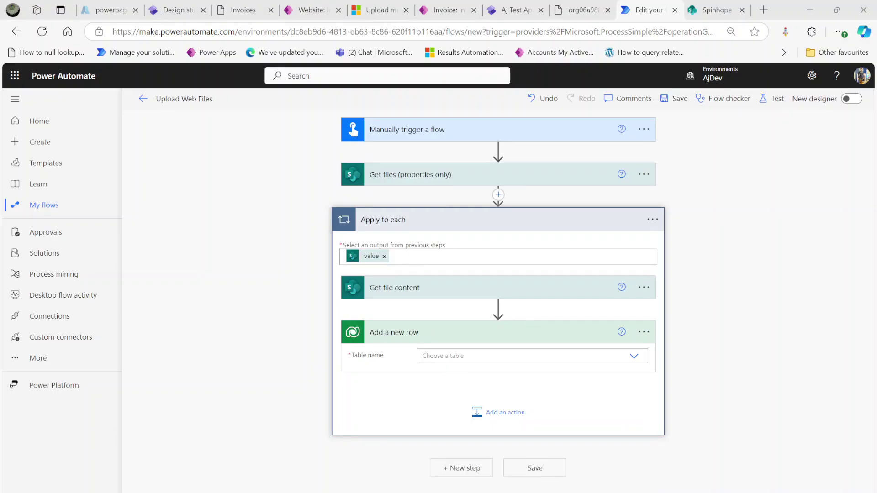
Step: Set the Add a new row action's table to Web Files and Hidden From Sitemap to Yes
{"action": "left_click", "coordinate": [429, 356]}
{"action": "type", "text": "web fi"}
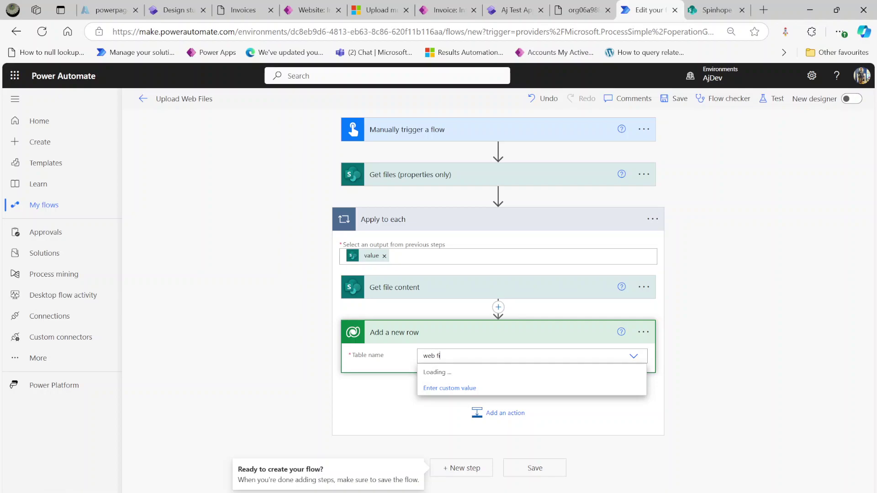
{"action": "type", "text": "le"}
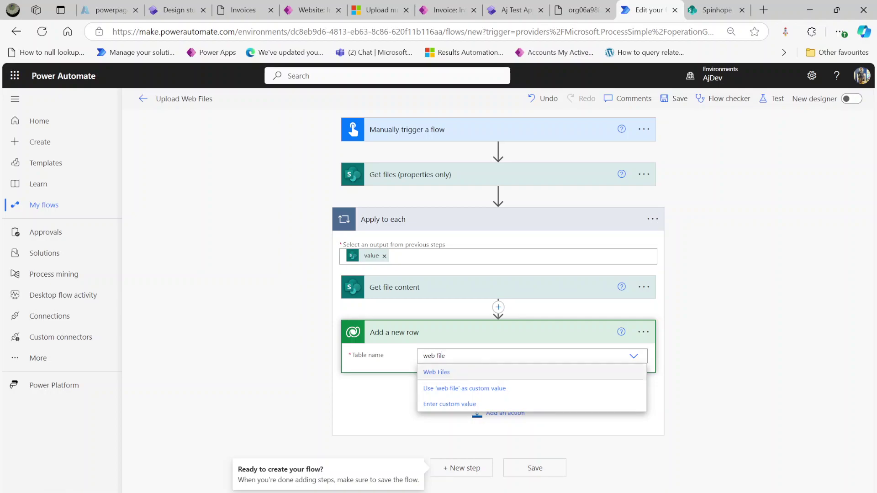
{"action": "left_click", "coordinate": [456, 375]}
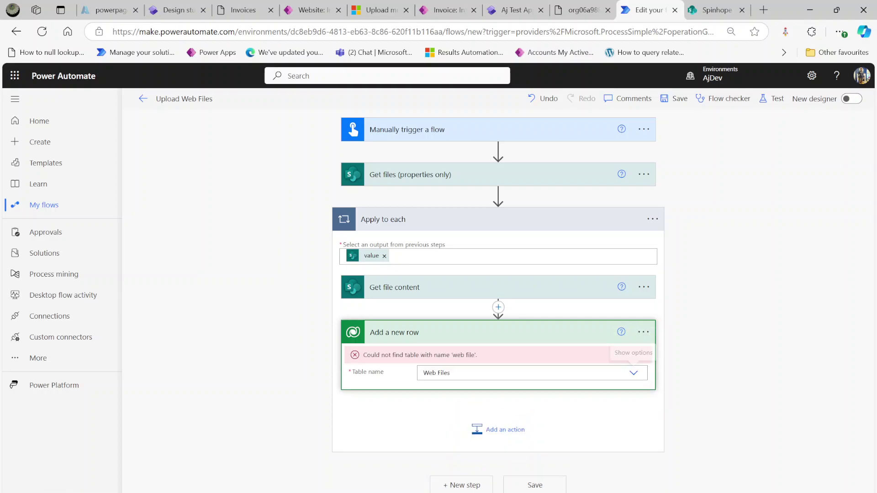
{"action": "left_click", "coordinate": [632, 379]}
{"action": "left_click", "coordinate": [460, 395]}
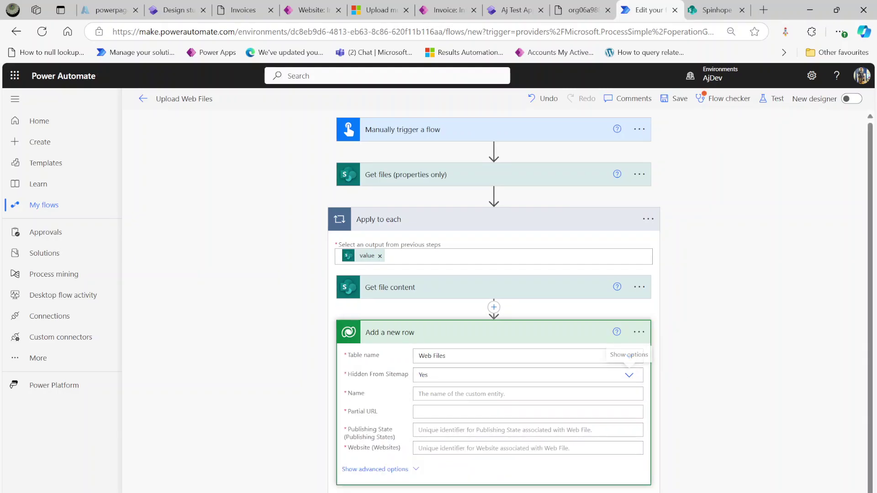
Step: Set the new web file row's Name to the File name with extension dynamic value from Get files
{"action": "left_click", "coordinate": [634, 394]}
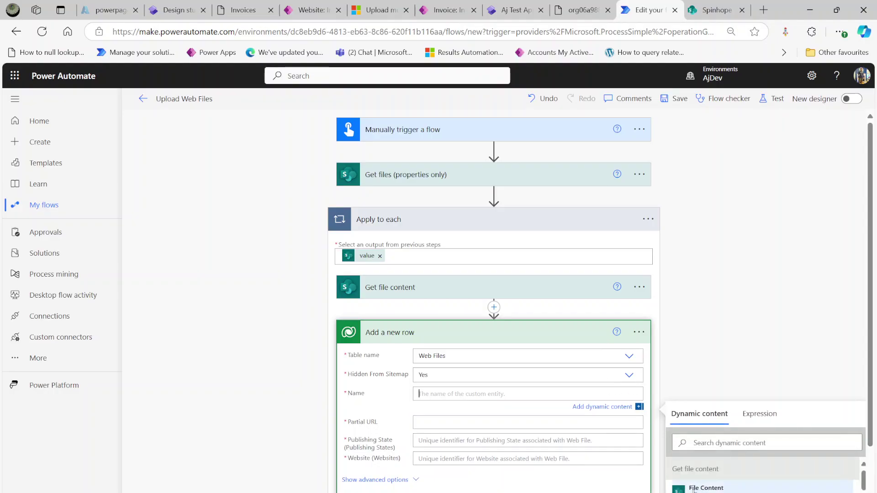
{"action": "left_click", "coordinate": [693, 443]}
{"action": "type", "text": "file"}
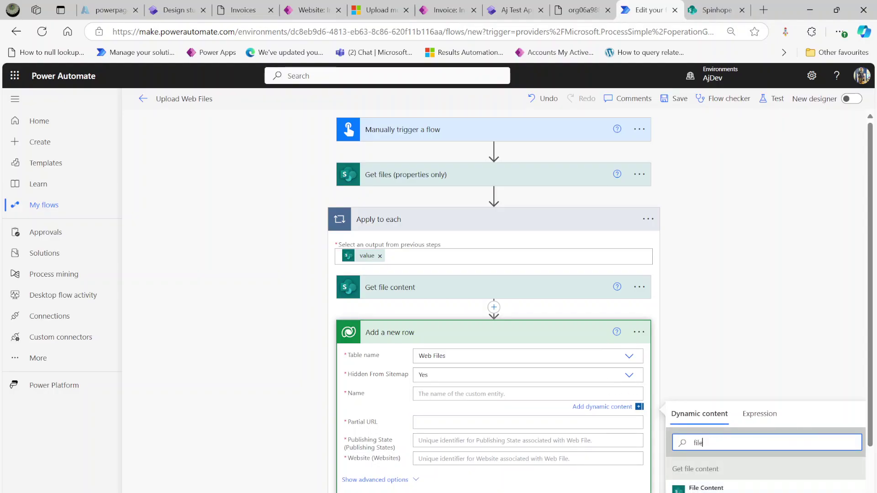
{"action": "type", "text": "n"}
{"action": "scroll", "coordinate": [730, 447], "scroll_direction": "down", "scroll_amount": 2}
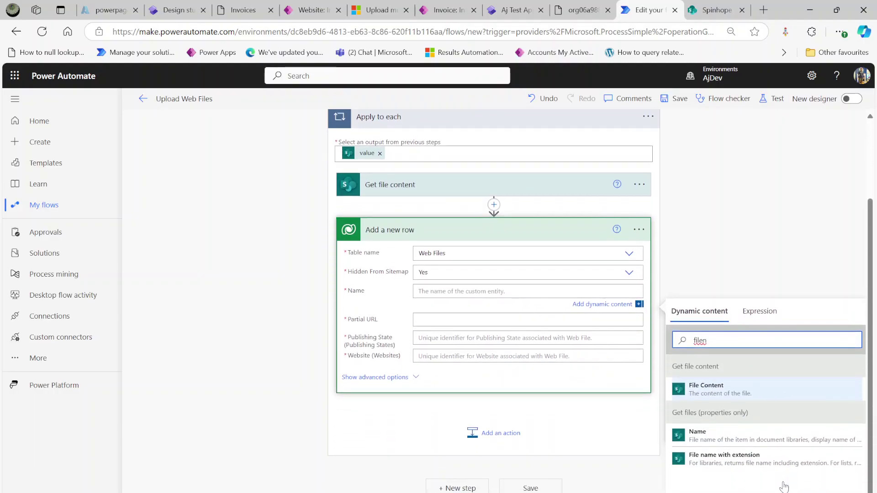
{"action": "left_click", "coordinate": [720, 459]}
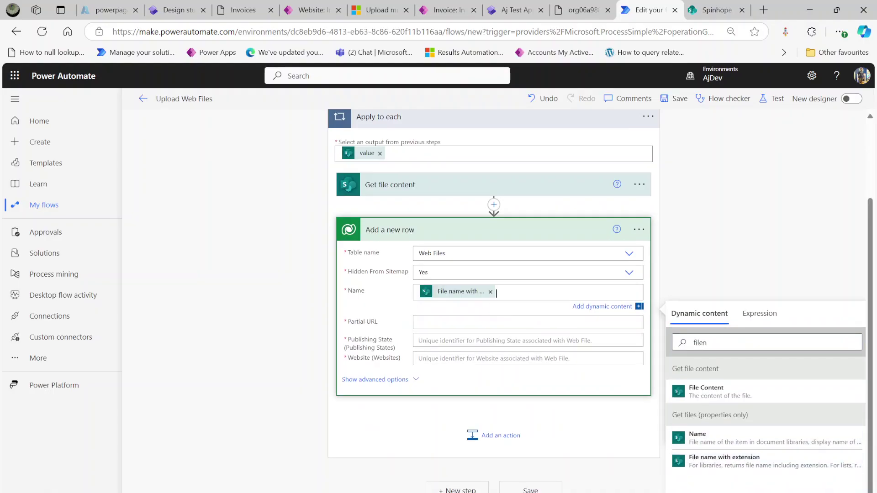
Step: Compare names and partial URLs of existing Web Files in Power Pages Management, and set the row's Partial URL to File name with extension in the flow
{"action": "left_click", "coordinate": [419, 321]}
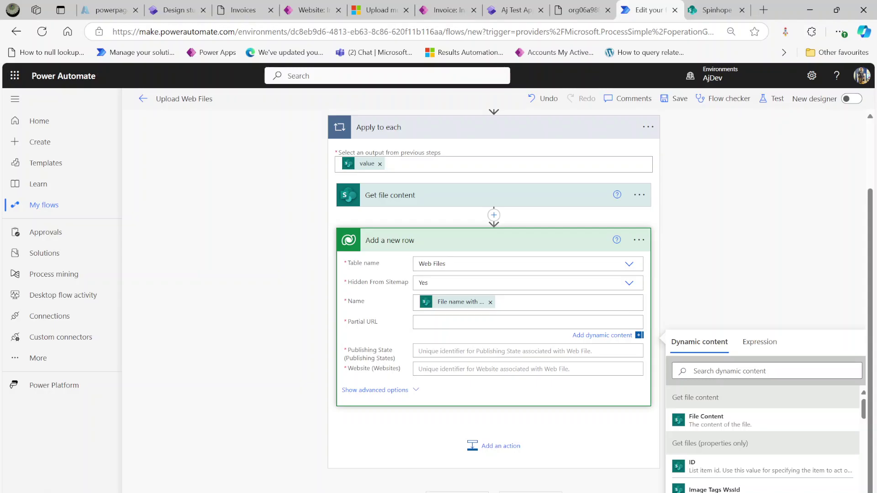
{"action": "left_click", "coordinate": [693, 371]}
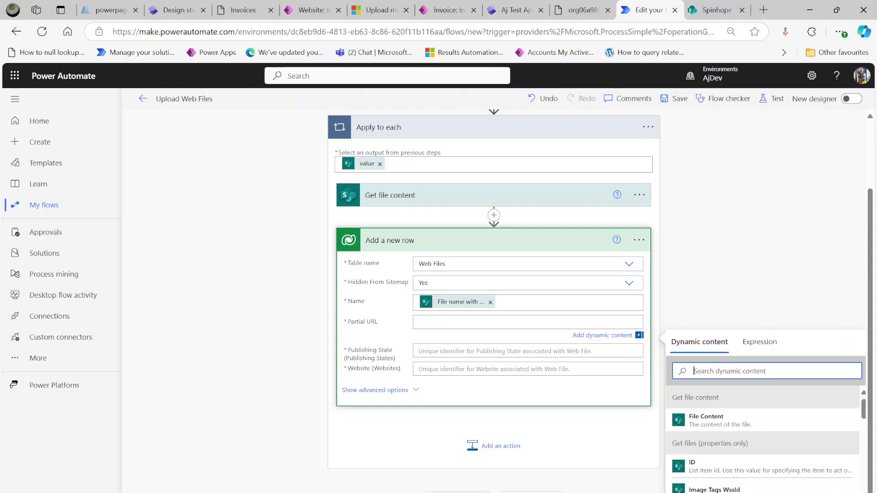
{"action": "type", "text": "name"}
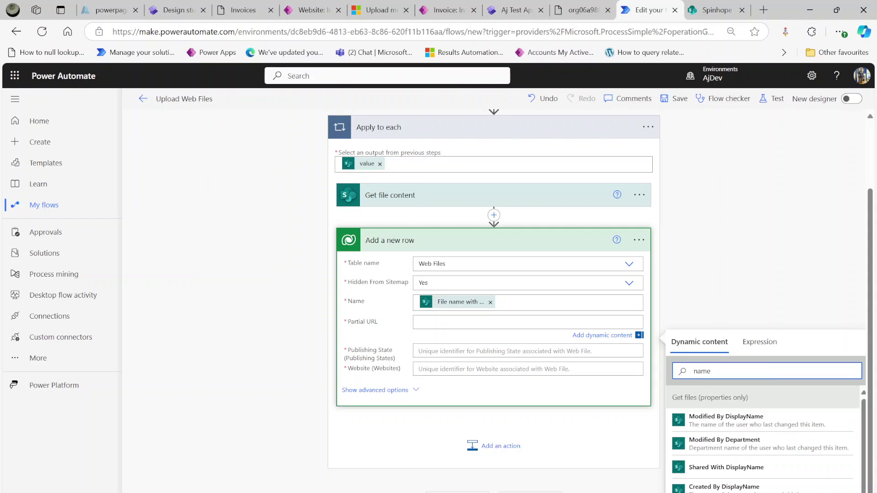
{"action": "left_click", "coordinate": [308, 13]}
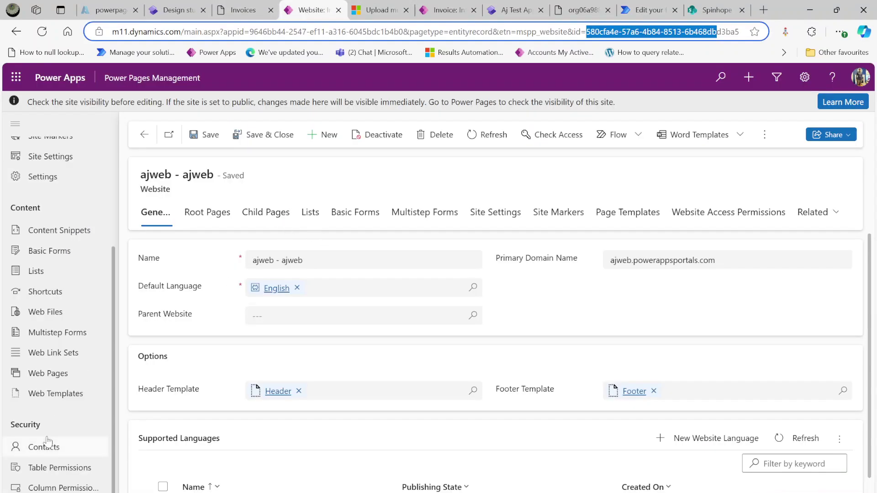
{"action": "scroll", "coordinate": [68, 417], "scroll_direction": "down", "scroll_amount": 1}
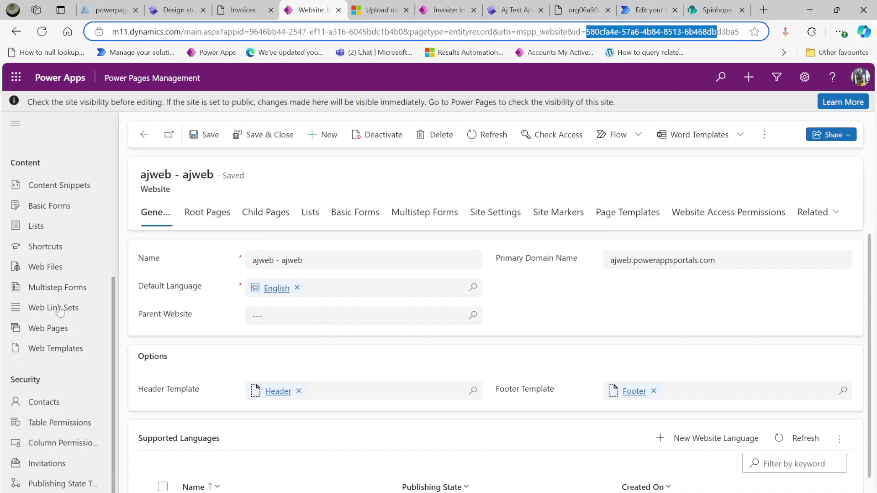
{"action": "left_click", "coordinate": [51, 268]}
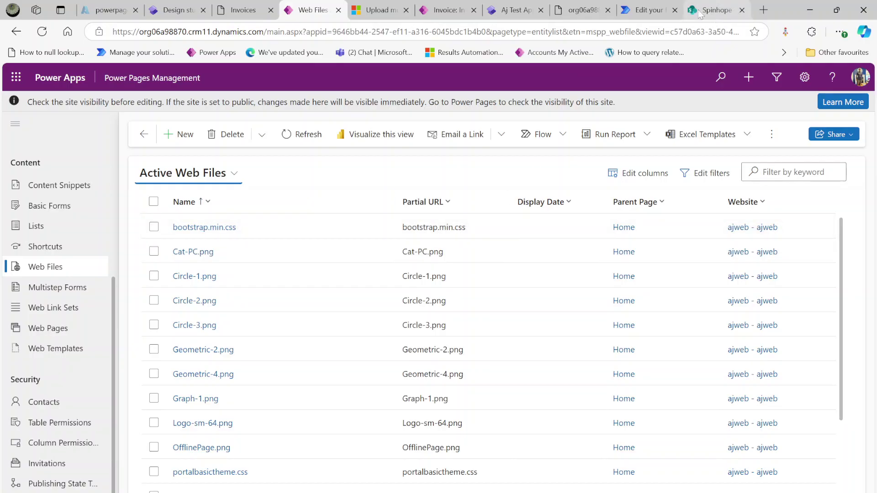
{"action": "left_click", "coordinate": [648, 11]}
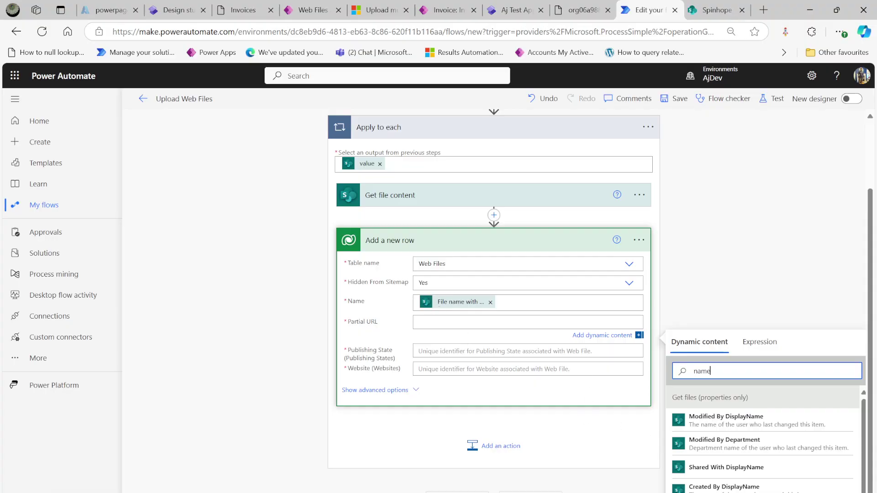
{"action": "double_click", "coordinate": [702, 371]}
{"action": "type", "text": "file"}
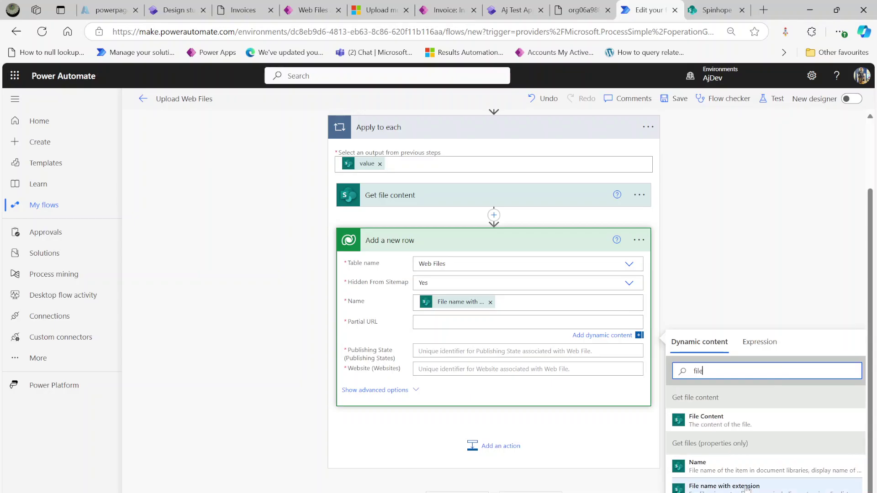
{"action": "left_click", "coordinate": [723, 486]}
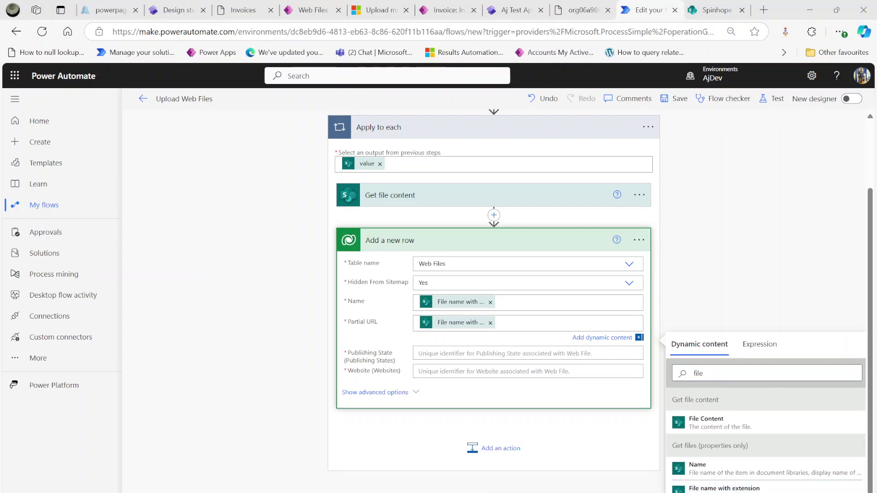
Step: Set Publishing State to /mspp_publishingstates(3bc21010-8b6e-4311-add9-5c1868becf0f) and Website to /mspp_websites(580cfa4e-57a6-4b84-8513-6b468dbd3ba5)
{"action": "left_click", "coordinate": [527, 353]}
{"action": "type", "text": "/mspp_publishingstates(3bc21010-8b6e-4311-add9-5c1868becf0f)"}
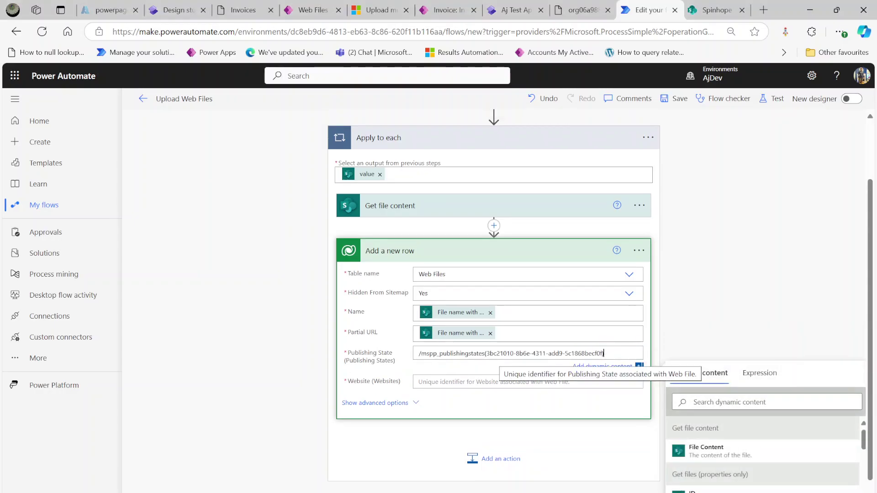
{"action": "key", "text": "alt+Tab"}
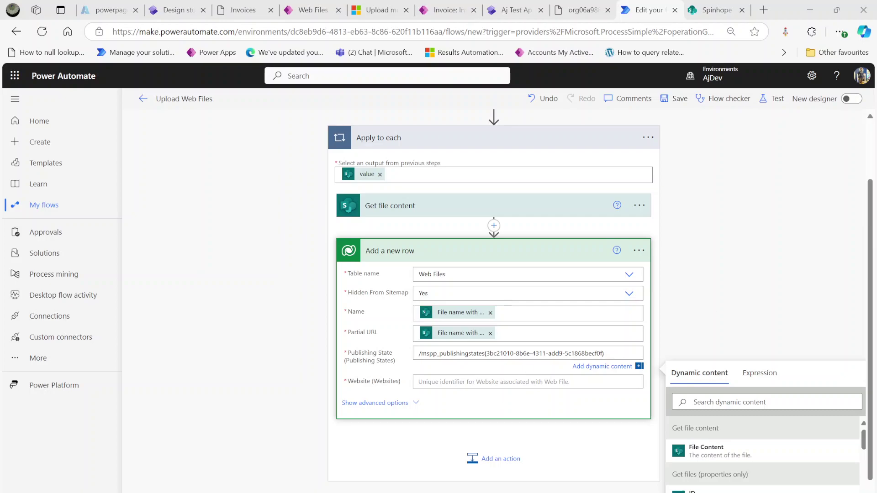
{"action": "left_click", "coordinate": [527, 382]}
{"action": "type", "text": "/mspp_websites(580cfa4e-57a6-4b84-8513-6b468dbd3ba5)"}
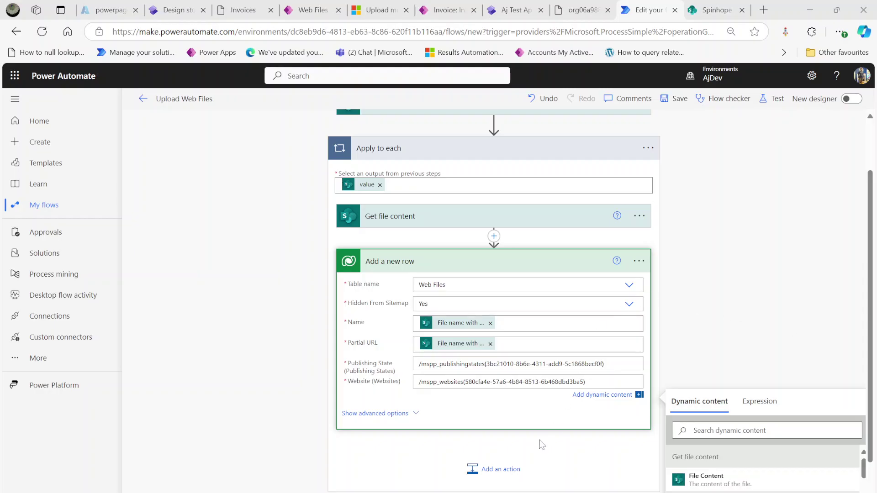
Step: Add Microsoft Dataverse's Upload a file or an image action after Add a new row, checking the bootstrap.min.css web file's File Content field in Power Pages Management
{"action": "left_click", "coordinate": [507, 468]}
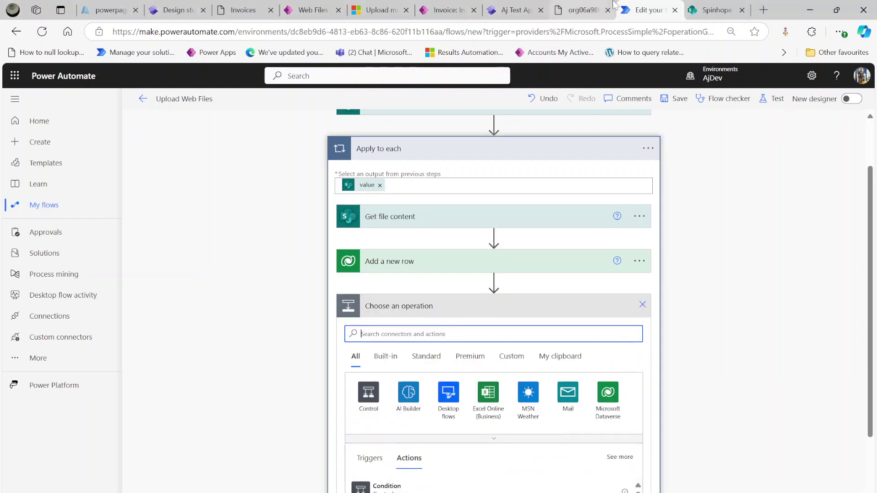
{"action": "left_click", "coordinate": [613, 412]}
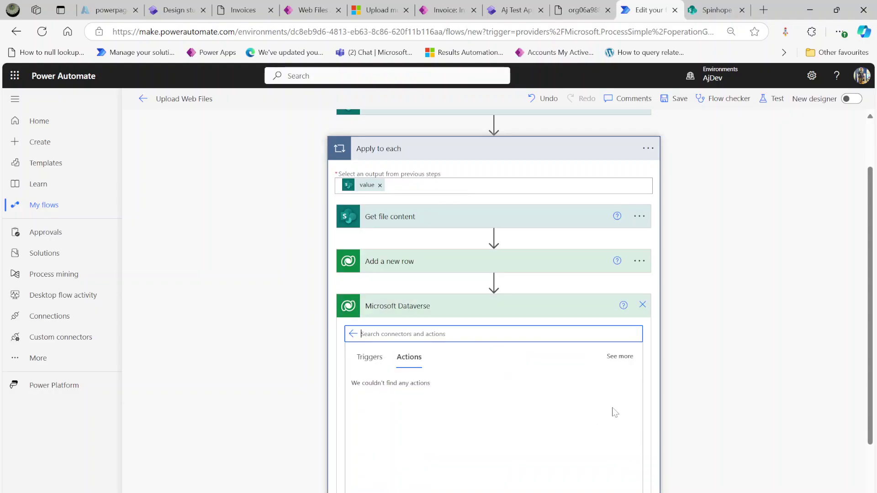
{"action": "left_click", "coordinate": [310, 10]}
{"action": "left_click", "coordinate": [206, 228]}
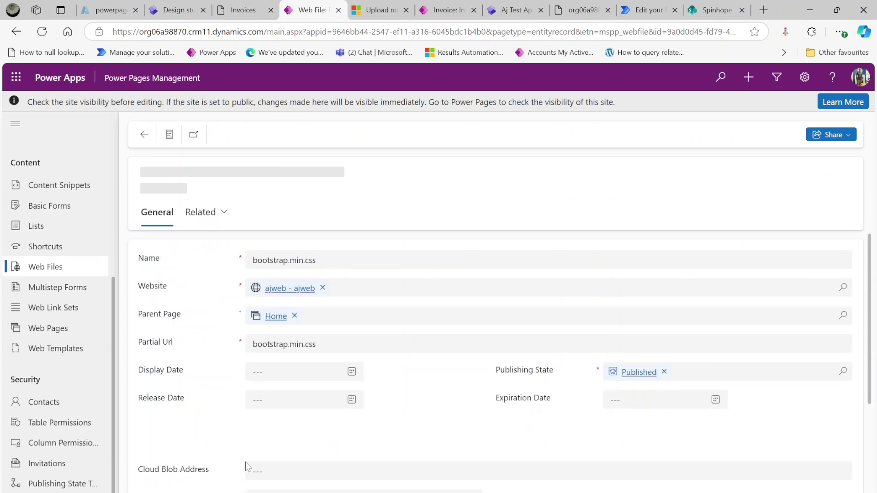
{"action": "scroll", "coordinate": [247, 459], "scroll_direction": "down", "scroll_amount": 3}
{"action": "scroll", "coordinate": [269, 446], "scroll_direction": "down", "scroll_amount": 1}
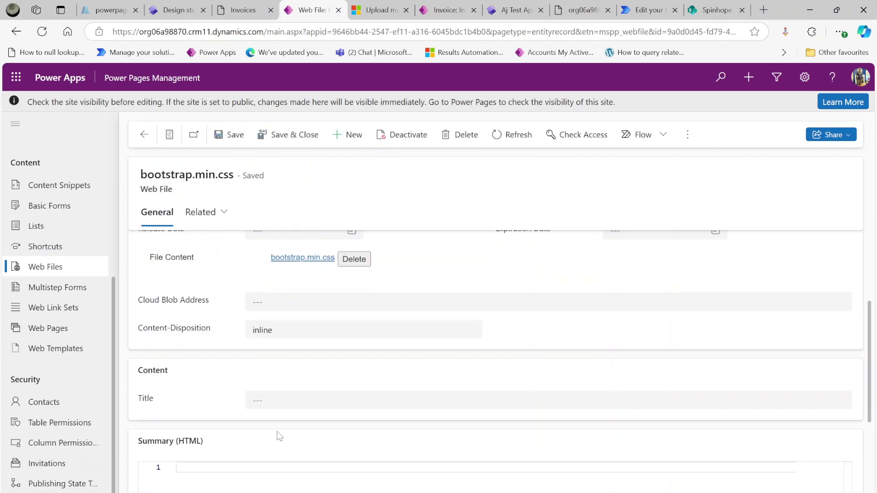
{"action": "scroll", "coordinate": [280, 436], "scroll_direction": "up", "scroll_amount": 4}
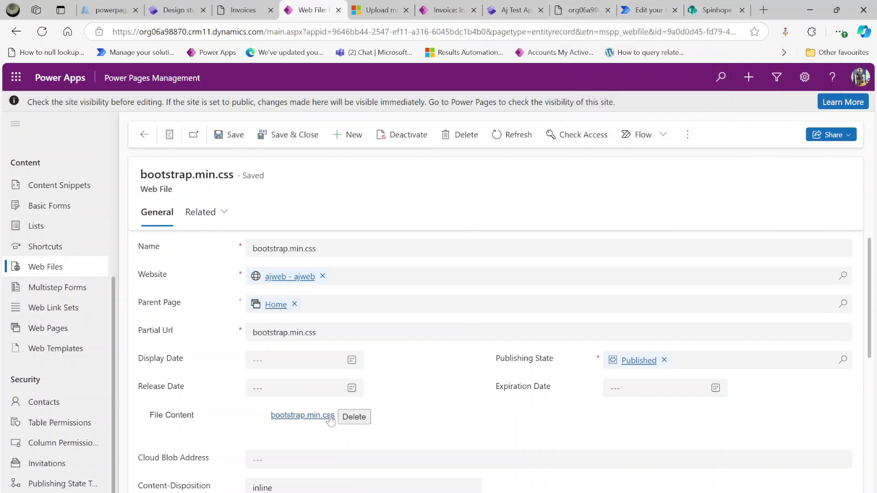
{"action": "left_click", "coordinate": [640, 11]}
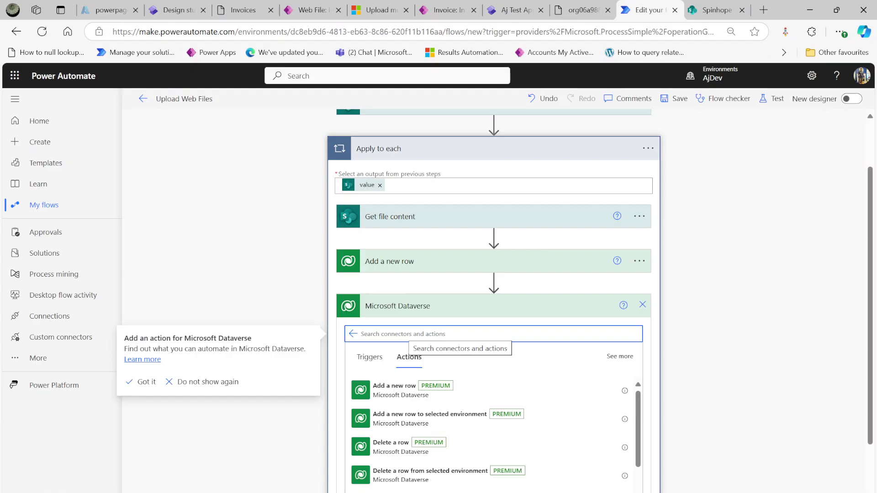
{"action": "type", "text": "uploa"}
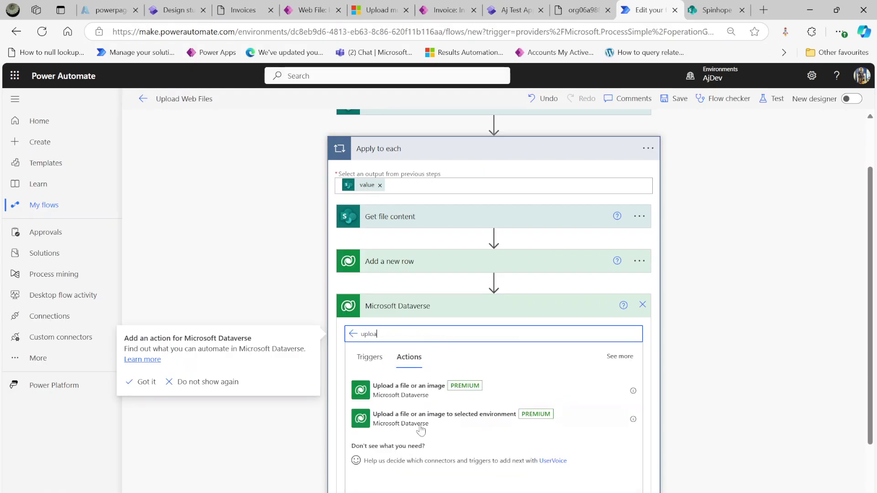
{"action": "left_click", "coordinate": [404, 398]}
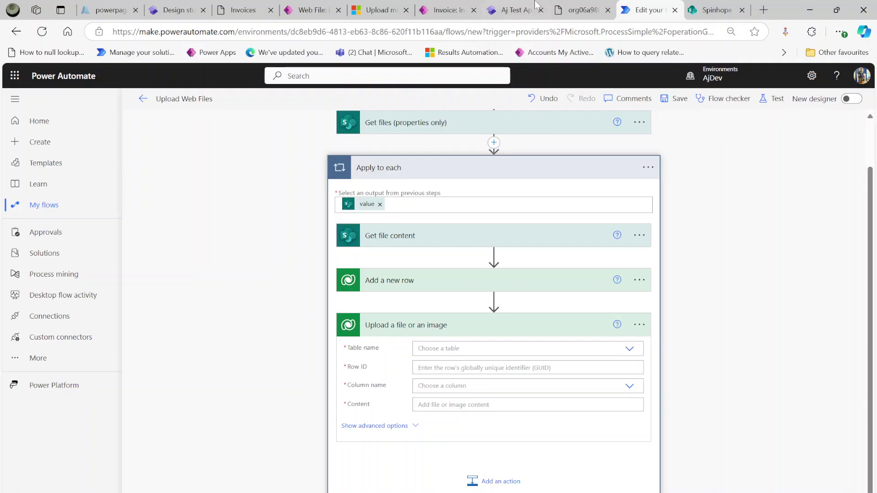
Step: Inspect the File Content link of the bootstrap.min.css web file in the developer tools to identify the table behind it
{"action": "left_click", "coordinate": [577, 10]}
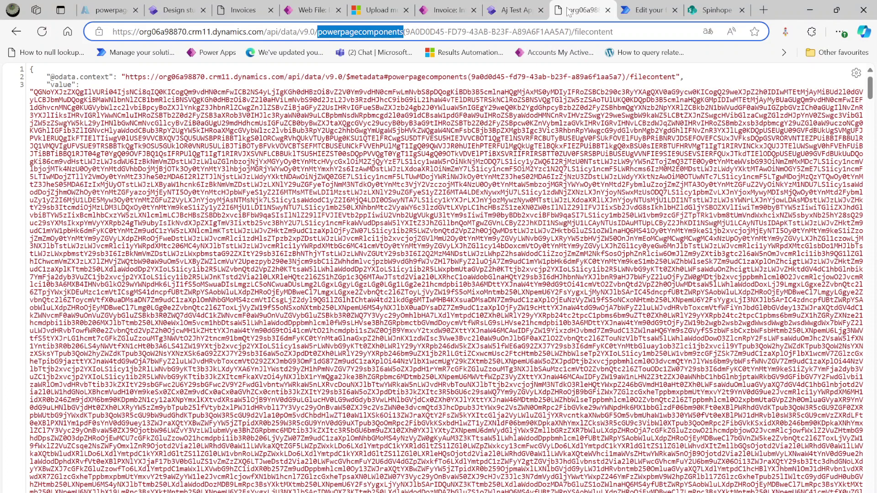
{"action": "left_click", "coordinate": [305, 11]}
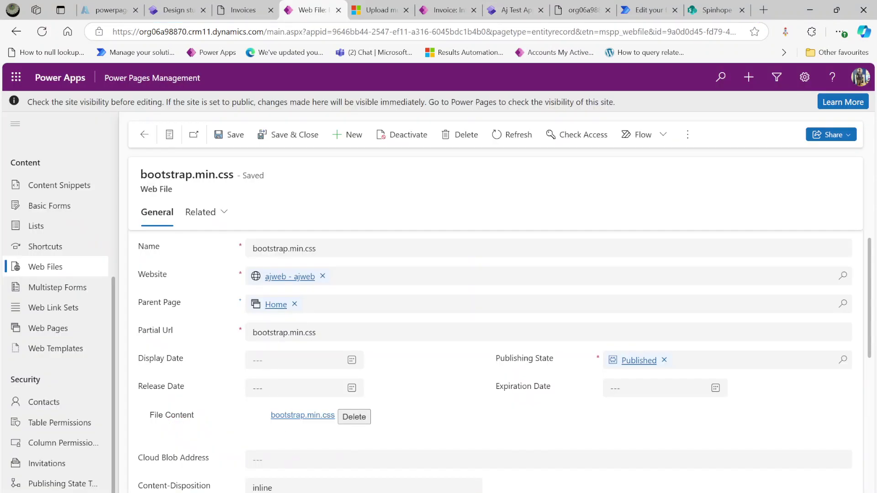
{"action": "right_click", "coordinate": [525, 279]}
{"action": "key", "text": "Escape"}
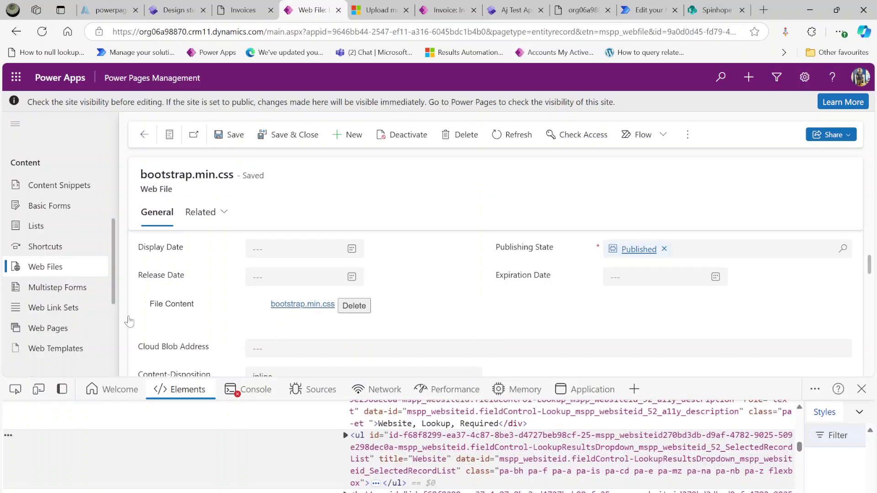
{"action": "left_click", "coordinate": [303, 304]}
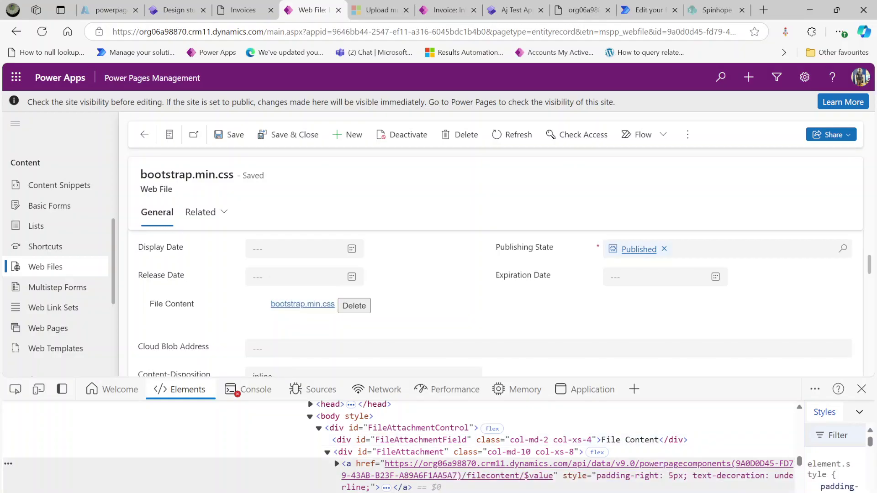
Step: Switch to the Power Automate flow and set the Upload a file or an image action's Table name to the custom value powerpagecomponents
{"action": "left_click", "coordinate": [651, 11]}
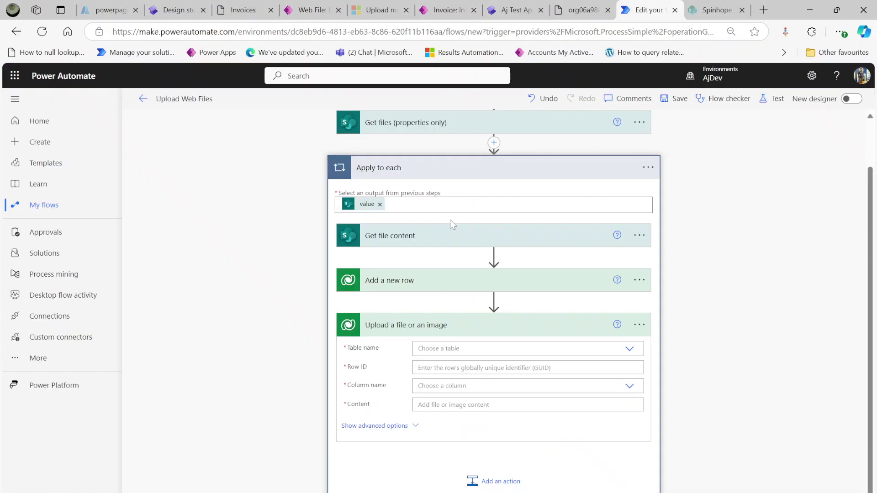
{"action": "left_click", "coordinate": [456, 349]}
{"action": "type", "text": "power"}
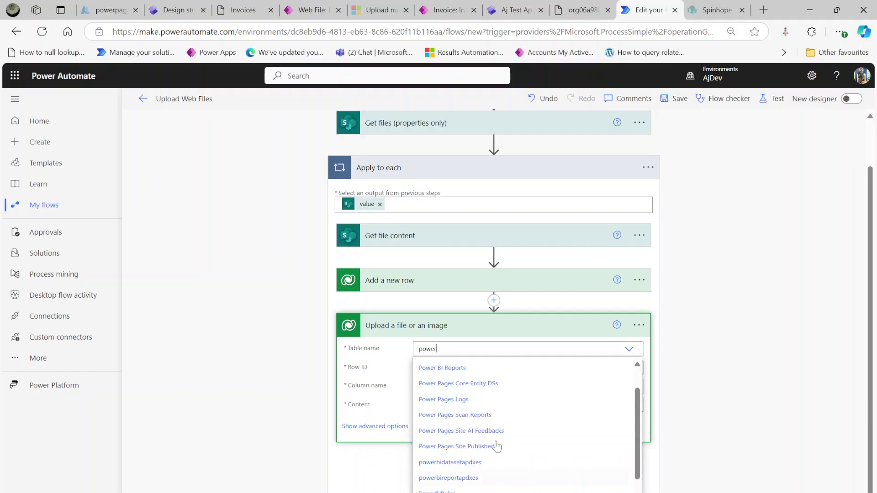
{"action": "scroll", "coordinate": [497, 447], "scroll_direction": "down", "scroll_amount": 1}
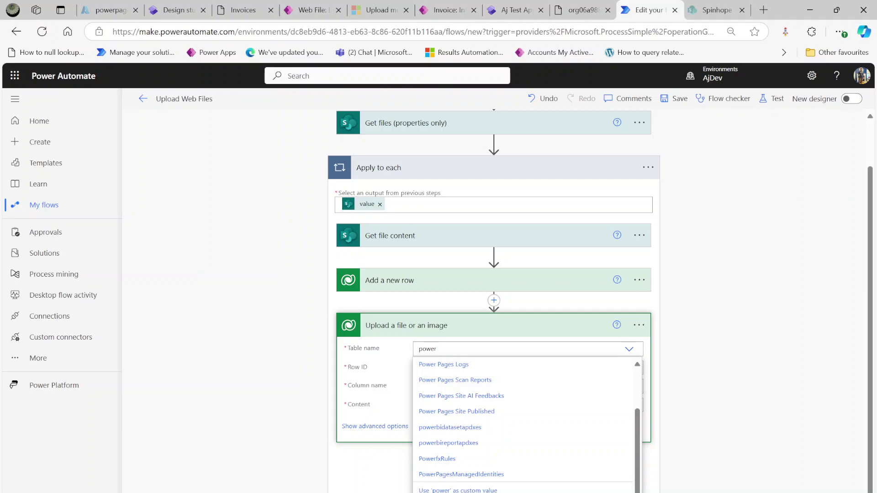
{"action": "left_click", "coordinate": [346, 340]}
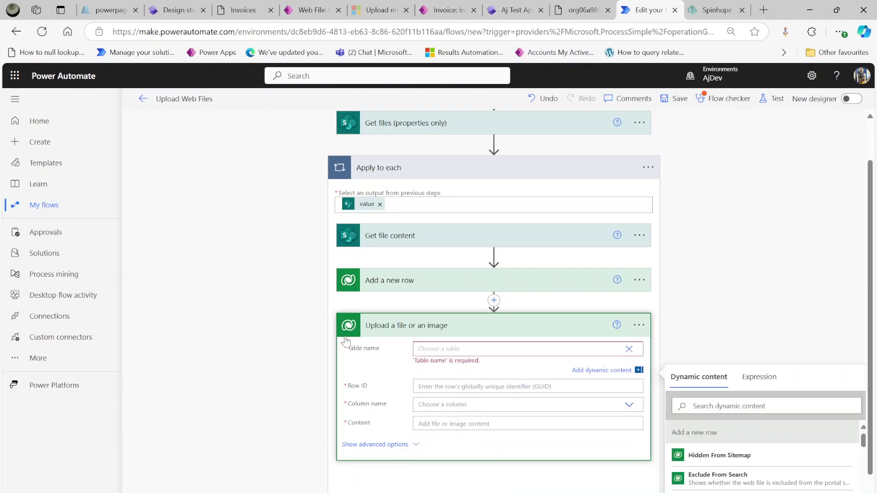
{"action": "type", "text": "powerpagecomponents"}
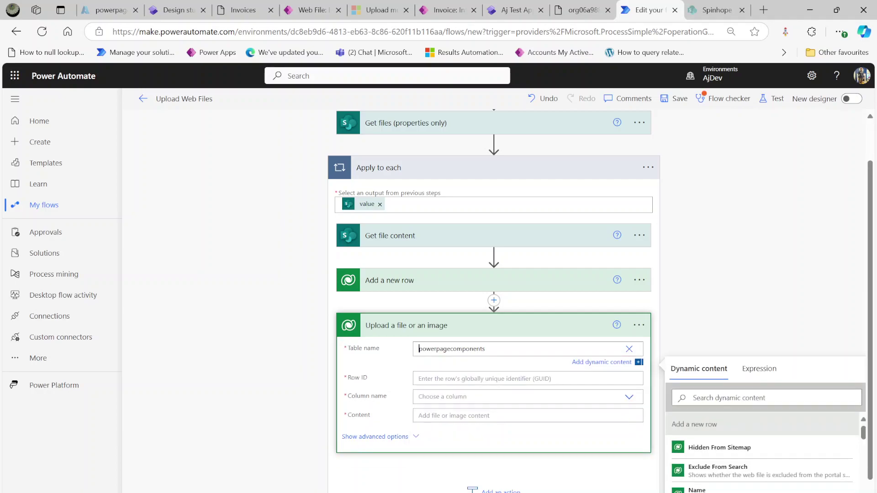
Step: Check the record ID in the File Content link in Power Pages Management, and set the upload action's Row ID to Add a new row's Web File
{"action": "left_click", "coordinate": [517, 369]}
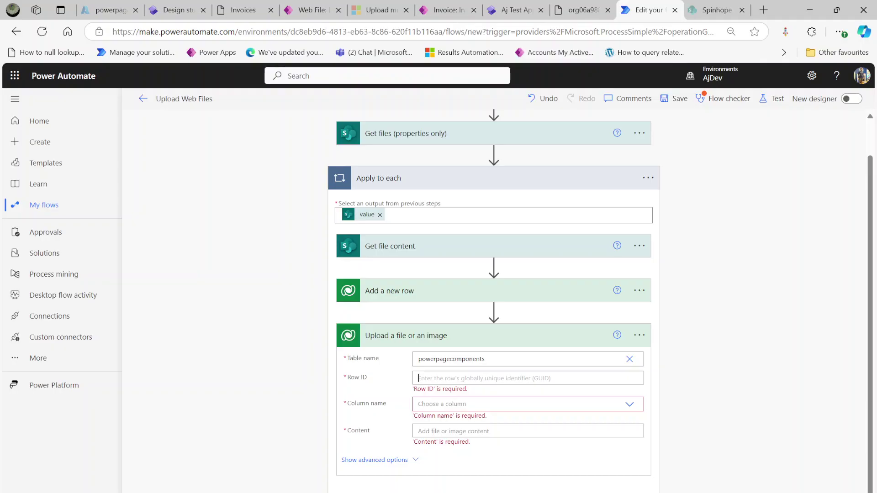
{"action": "left_click", "coordinate": [577, 10]}
{"action": "left_click", "coordinate": [256, 9]}
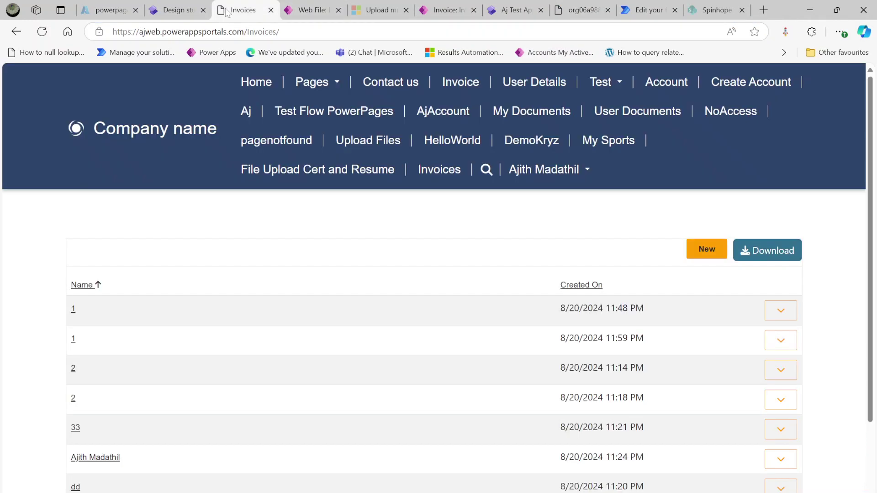
{"action": "left_click", "coordinate": [306, 10]}
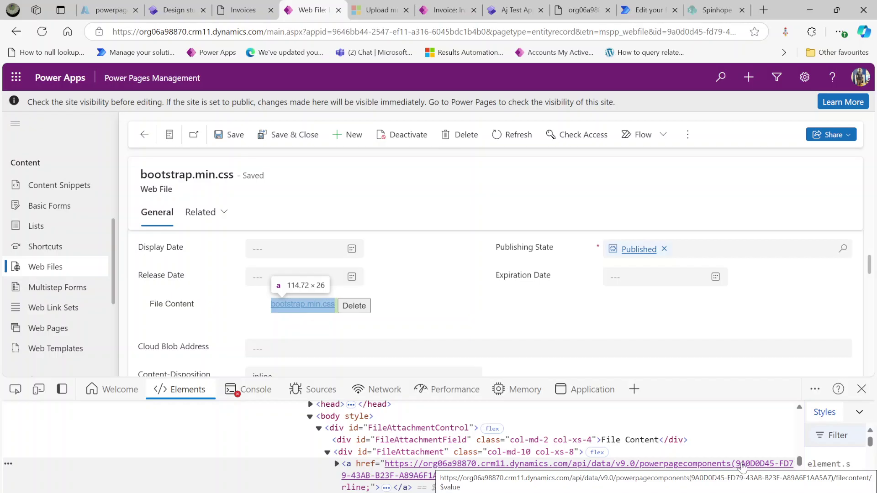
{"action": "left_click", "coordinate": [649, 10]}
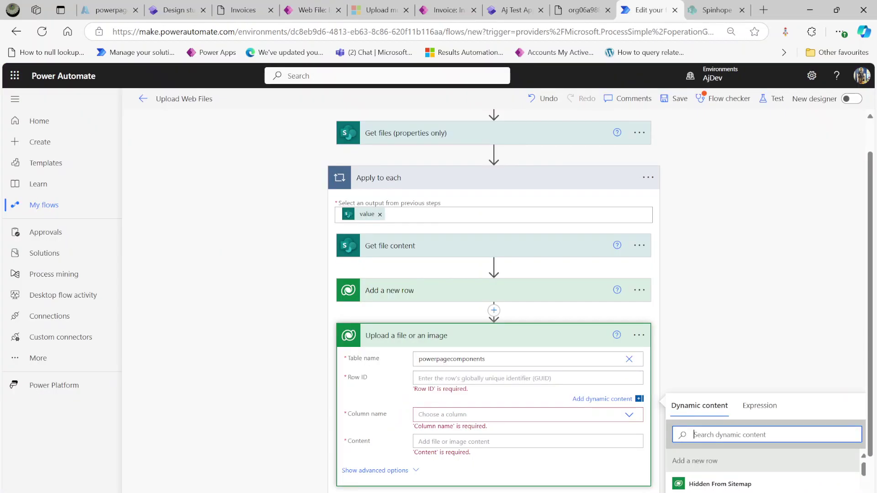
{"action": "type", "text": "webfil"}
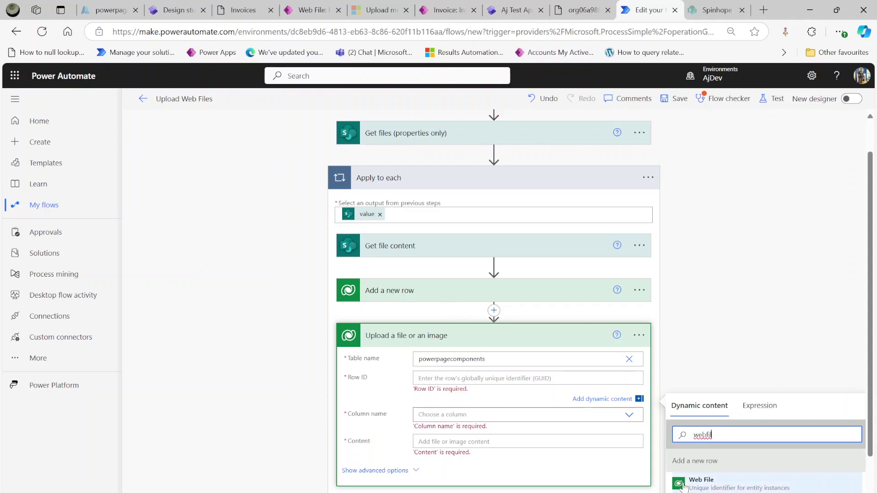
{"action": "left_click", "coordinate": [700, 483]}
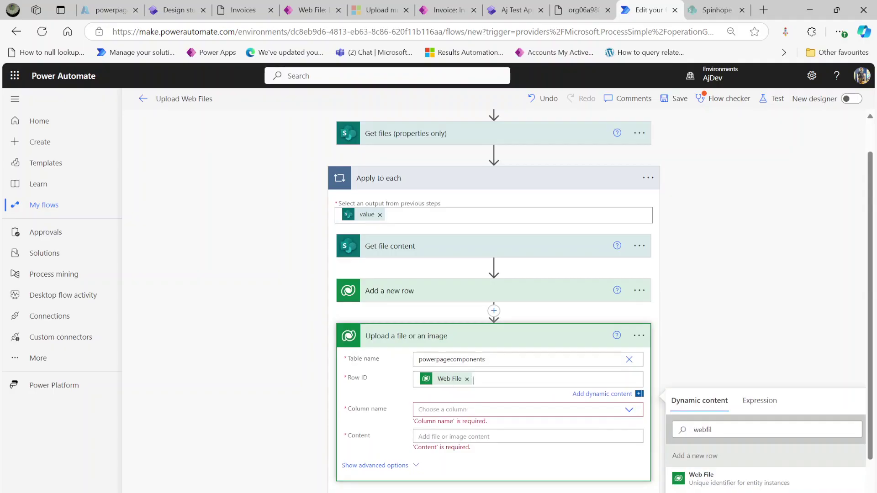
Step: Set the upload action's Column name to File Content, checking the matching field of the bootstrap.min.css web file in Power Pages Management
{"action": "left_click", "coordinate": [631, 413]}
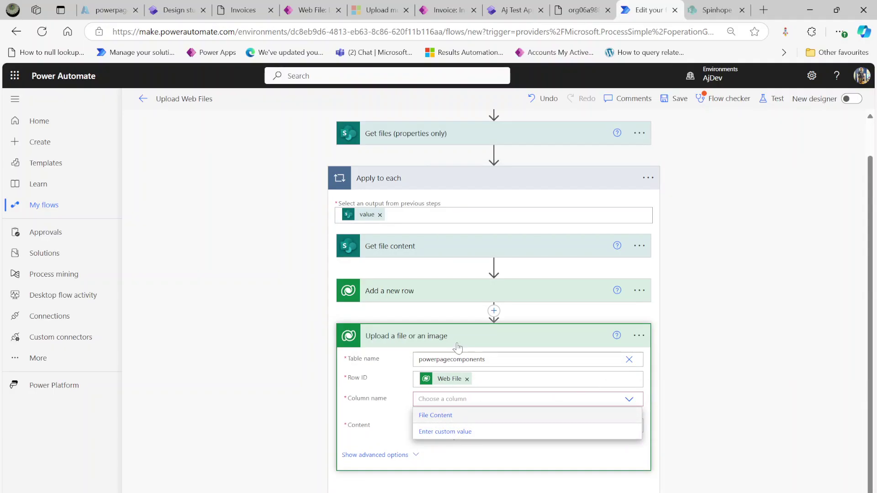
{"action": "left_click", "coordinate": [437, 420]}
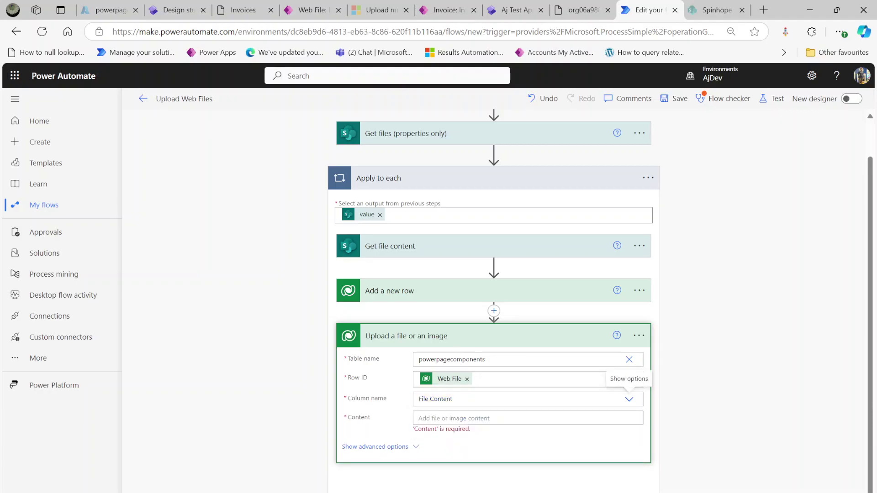
{"action": "left_click", "coordinate": [313, 11]}
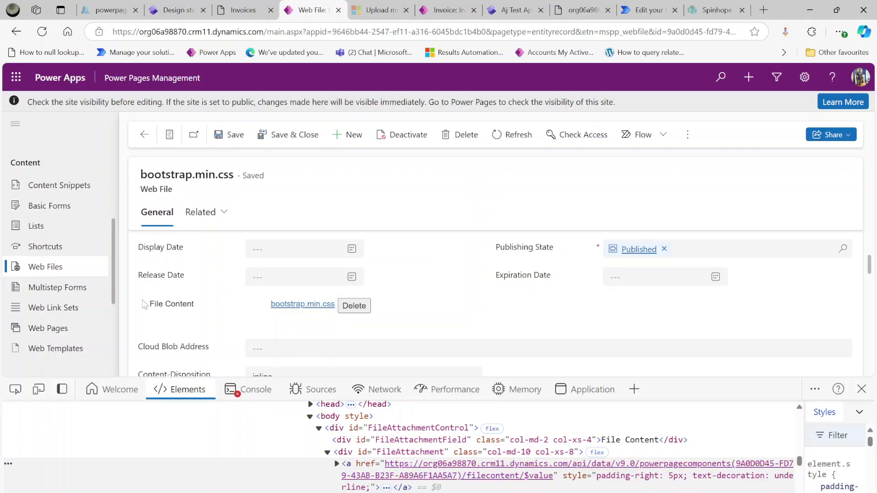
{"action": "left_click_drag", "start_coordinate": [156, 304], "coordinate": [211, 305]}
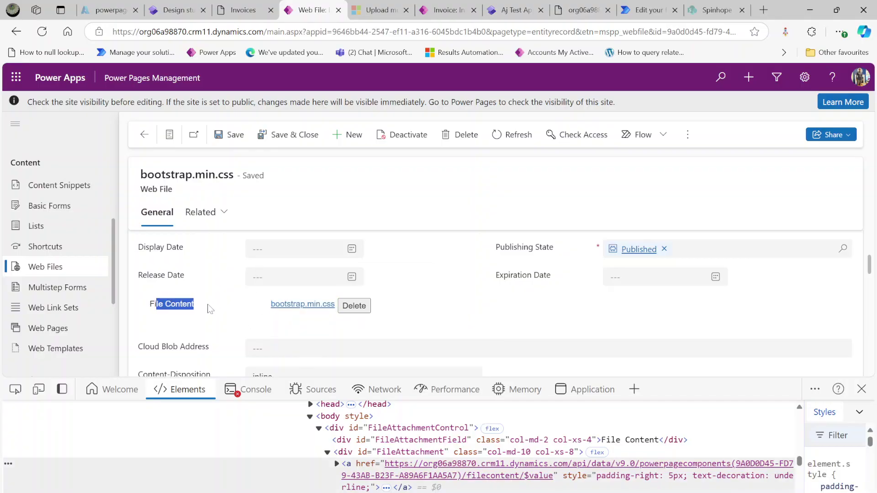
{"action": "left_click", "coordinate": [636, 13]}
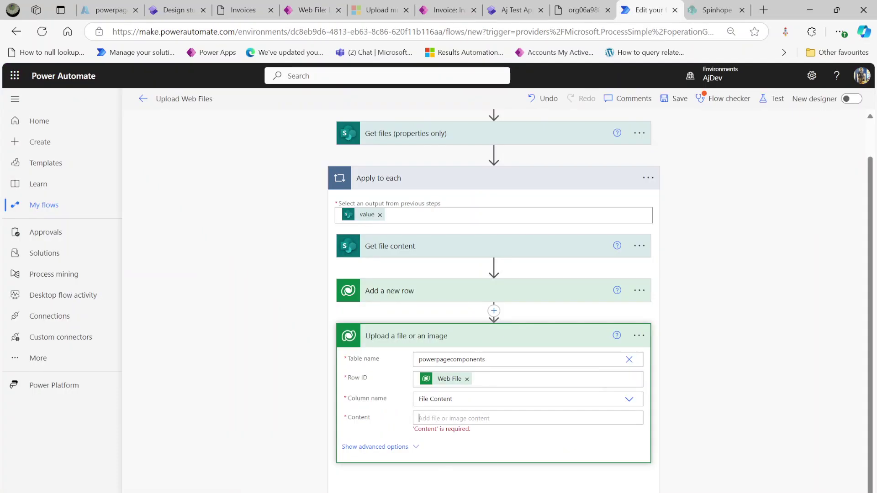
Step: Set the upload action's Content to the File Content dynamic value from the SharePoint Get file content action
{"action": "left_click", "coordinate": [424, 419]}
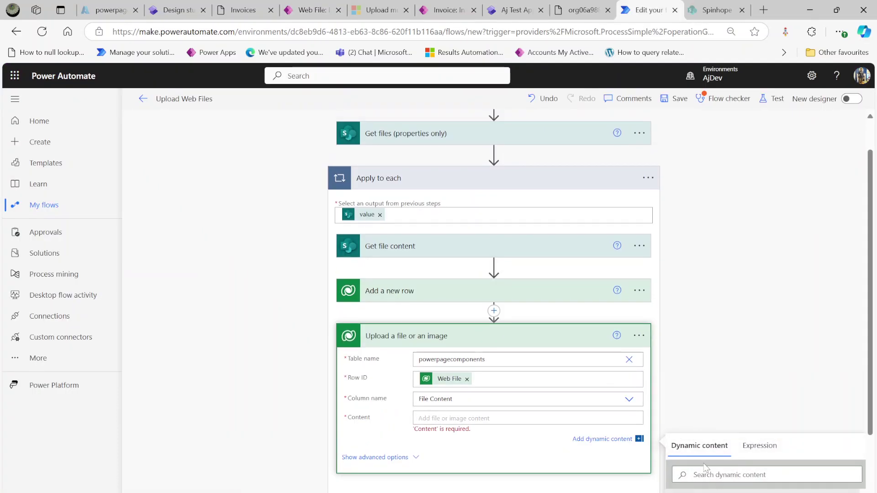
{"action": "left_click", "coordinate": [705, 474]}
{"action": "type", "text": "contne"}
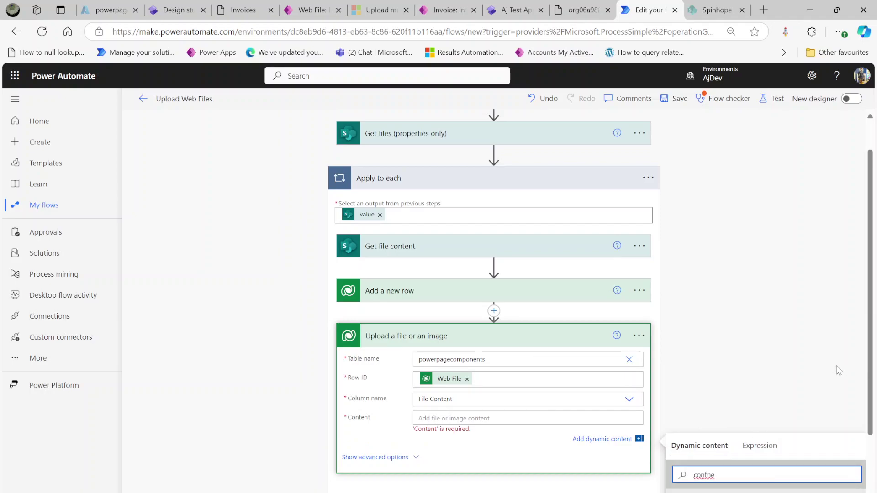
{"action": "key", "text": "BackSpace"}
{"action": "key", "text": "BackSpace"}
{"action": "type", "text": "e"}
{"action": "scroll", "coordinate": [838, 370], "scroll_direction": "down", "scroll_amount": 2}
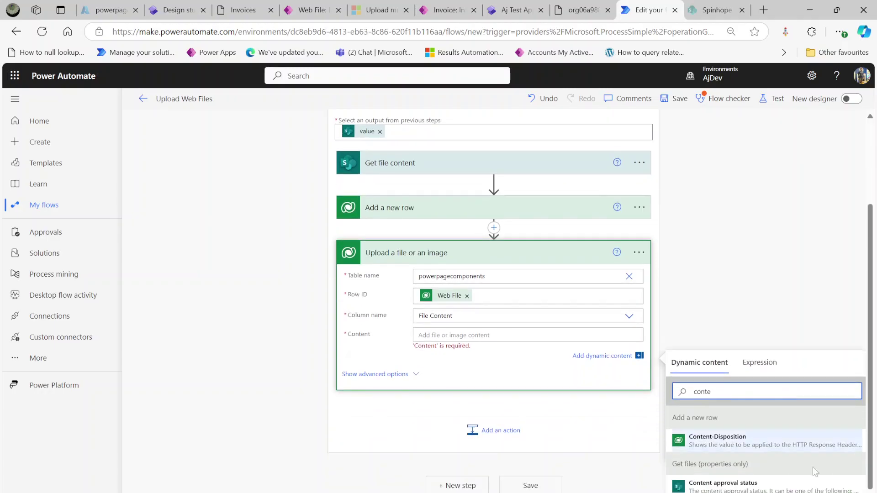
{"action": "key", "text": "BackSpace"}
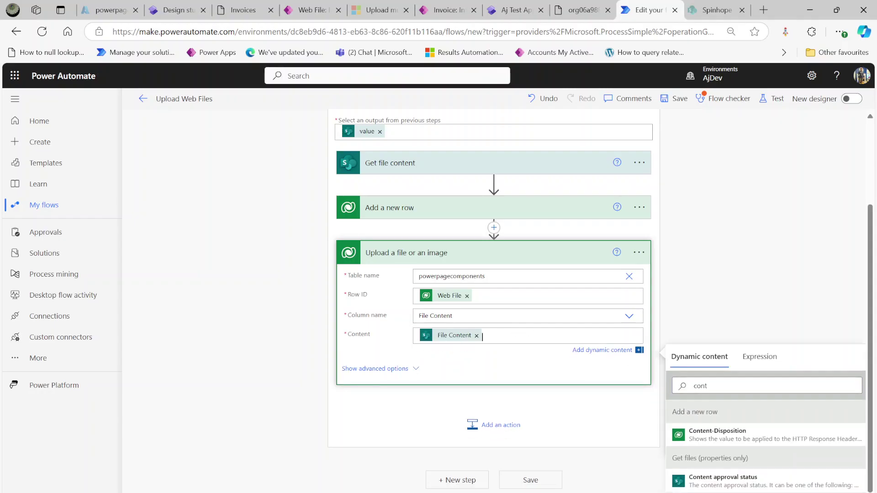
Step: Save the Upload Web Files flow, run a manual test and expand the Apply to each loop in the run
{"action": "left_click", "coordinate": [664, 100]}
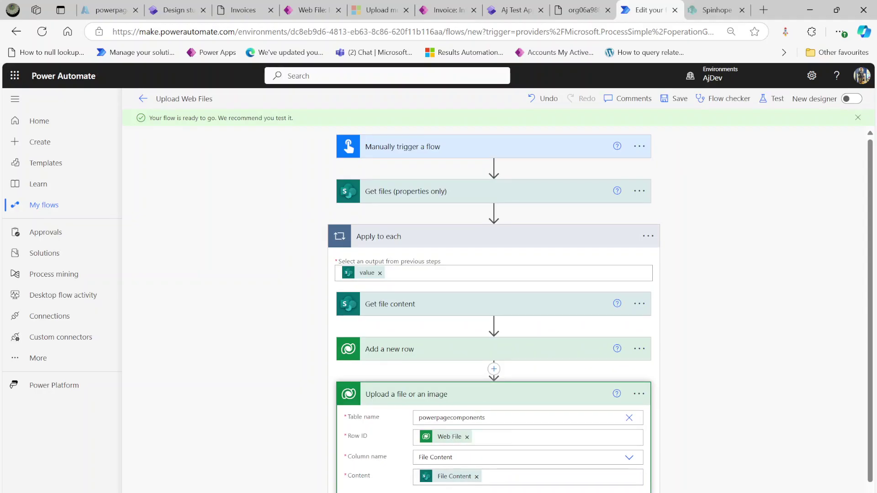
{"action": "left_click", "coordinate": [765, 99]}
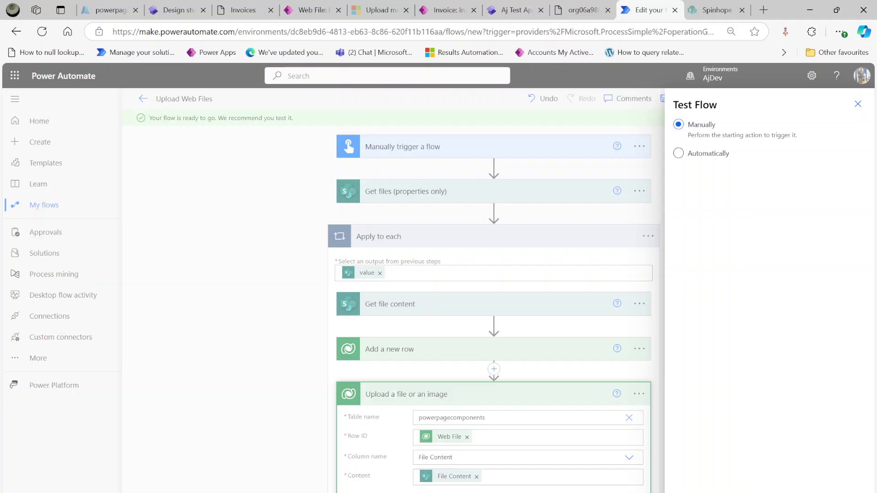
{"action": "key", "text": "Return"}
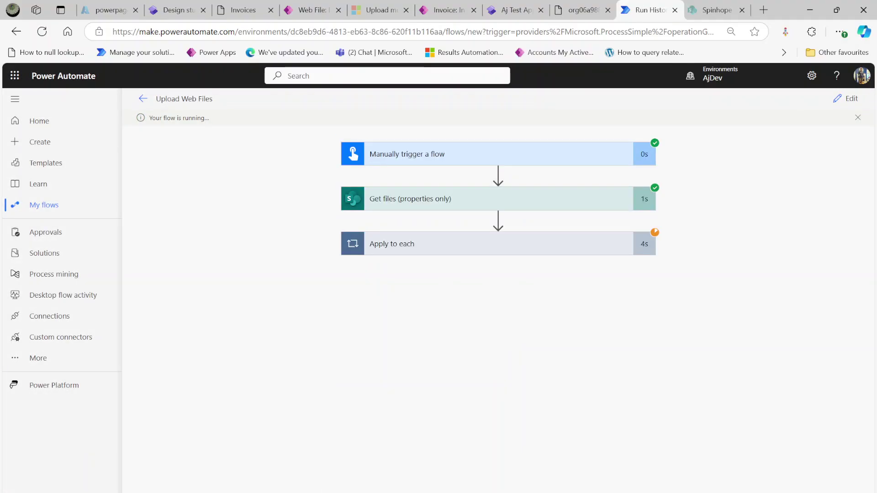
{"action": "left_click", "coordinate": [449, 247]}
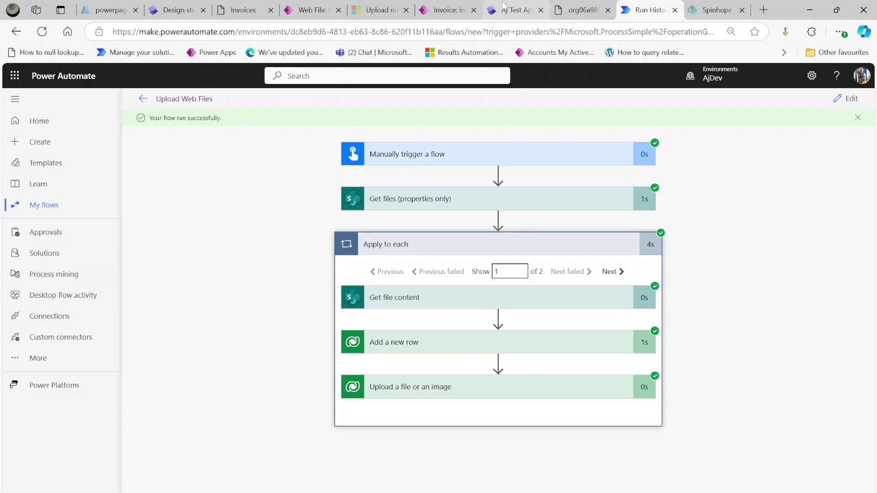
Step: Switch to Power Pages Management, close the developer tools and return to the Active Web Files list
{"action": "left_click", "coordinate": [306, 10]}
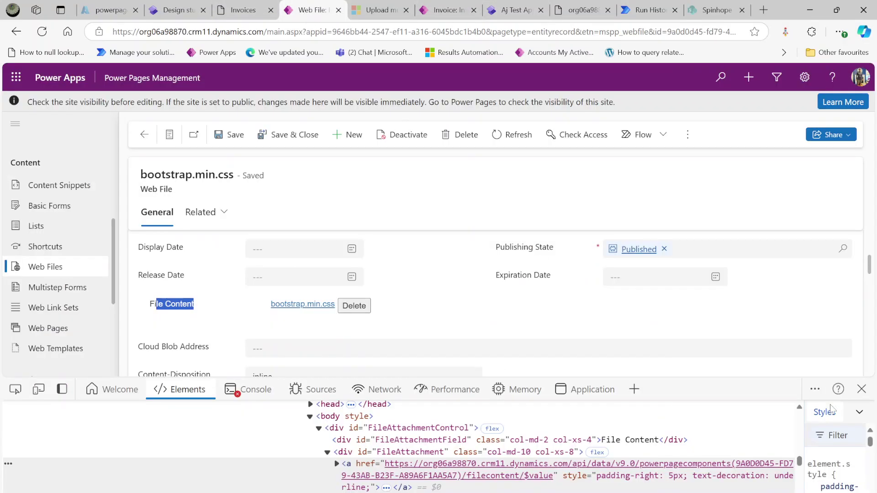
{"action": "left_click", "coordinate": [861, 389]}
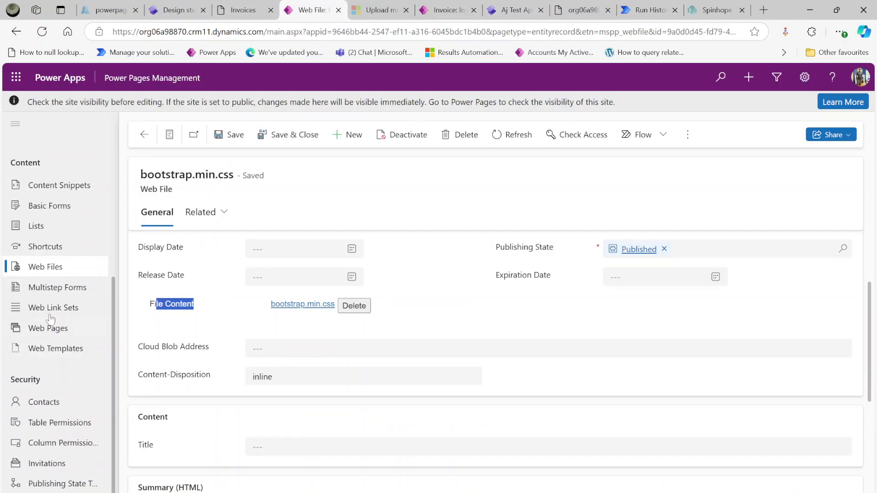
{"action": "left_click", "coordinate": [45, 268]}
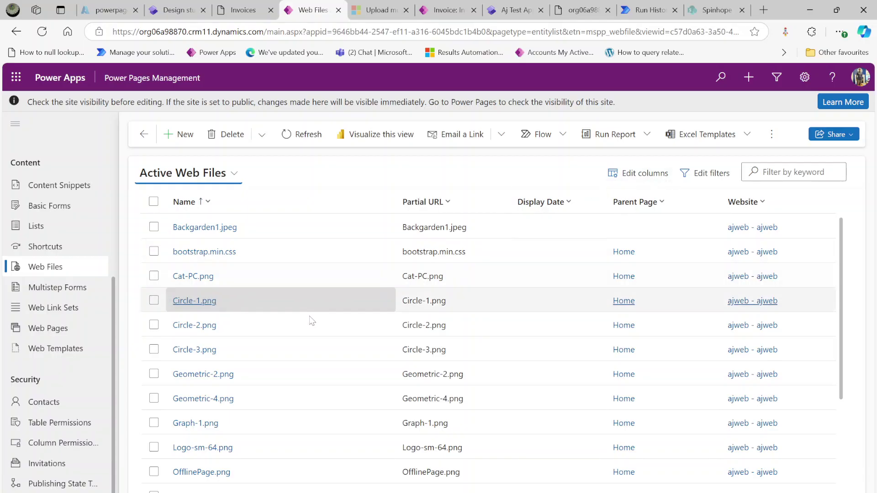
Step: Add a filter condition to the Active Web Files view for Created On on 11/6/2024 and apply it
{"action": "left_click", "coordinate": [185, 202]}
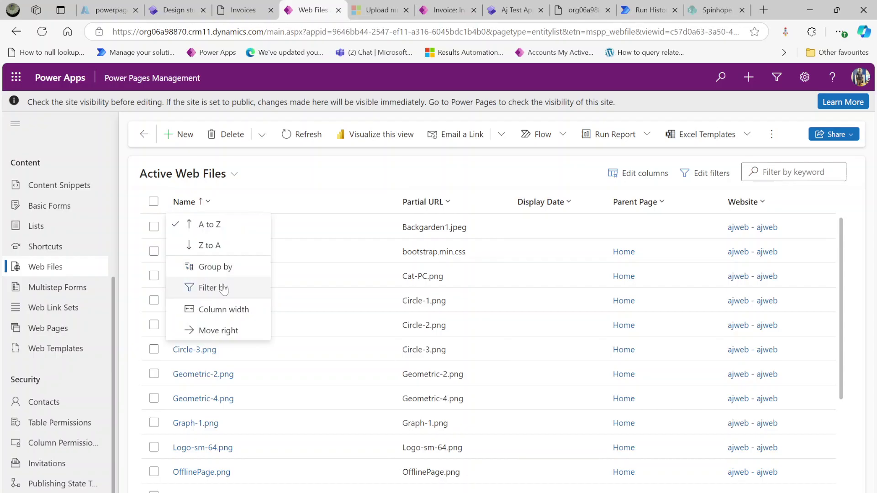
{"action": "left_click", "coordinate": [710, 173]}
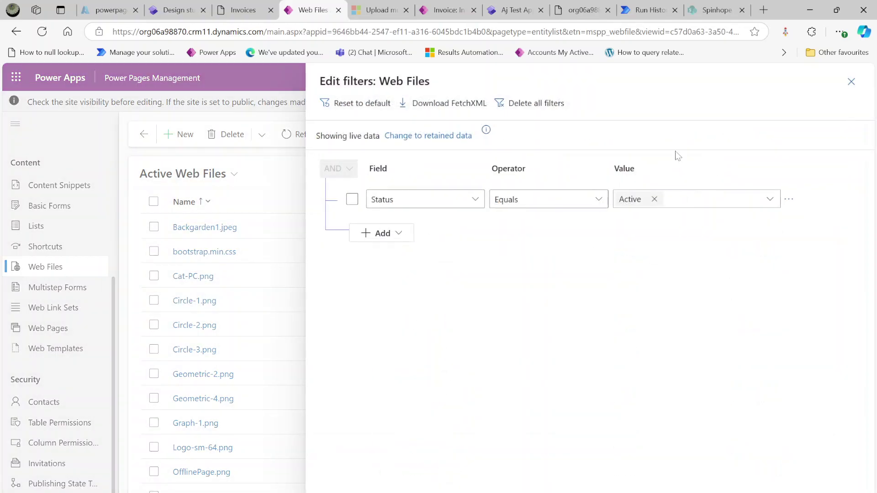
{"action": "left_click", "coordinate": [376, 237]}
{"action": "left_click", "coordinate": [388, 252]}
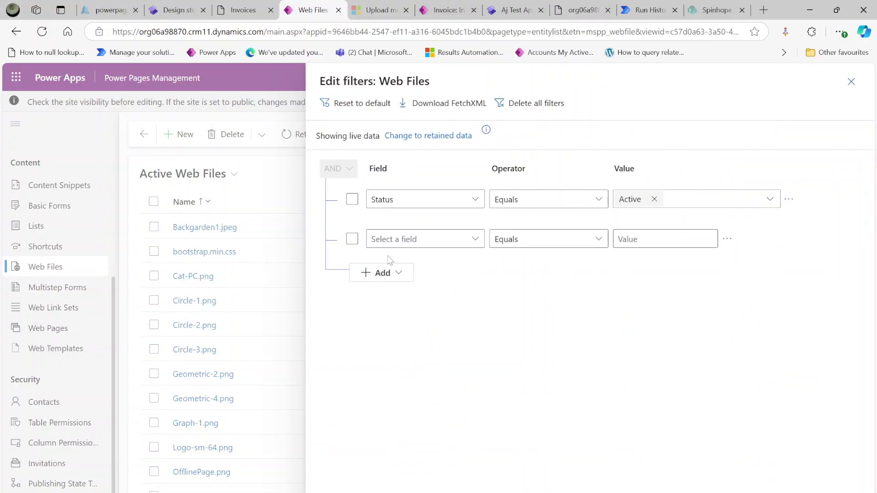
{"action": "left_click", "coordinate": [475, 238]}
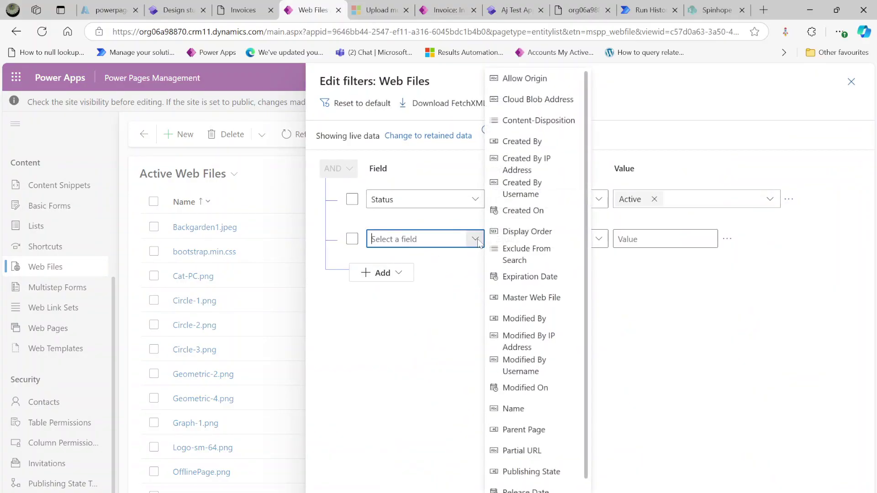
{"action": "left_click", "coordinate": [531, 212]}
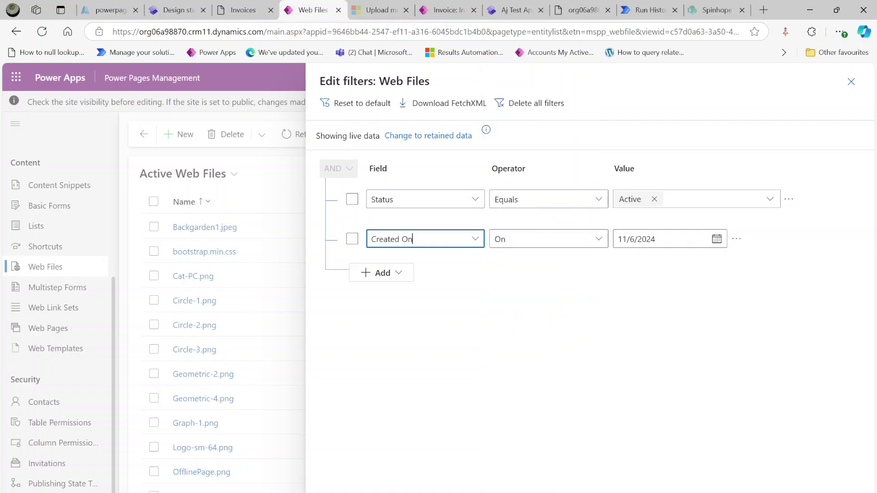
{"action": "key", "text": "Return"}
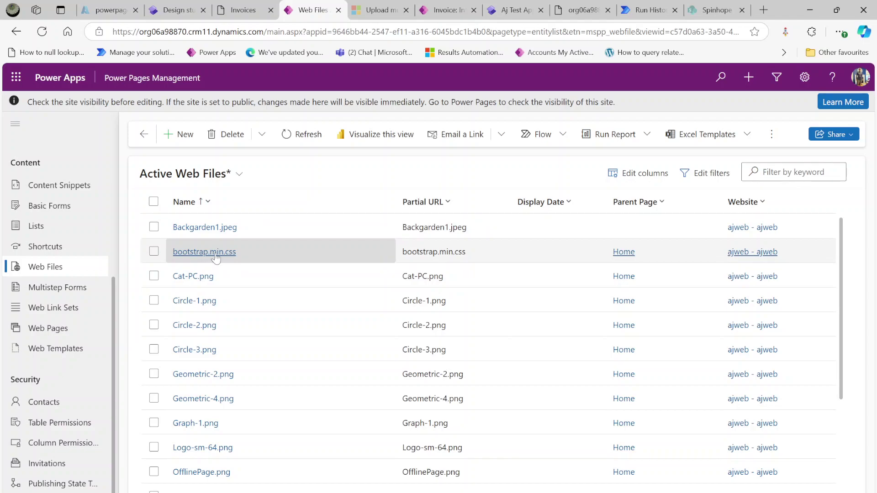
{"action": "left_click", "coordinate": [693, 176]}
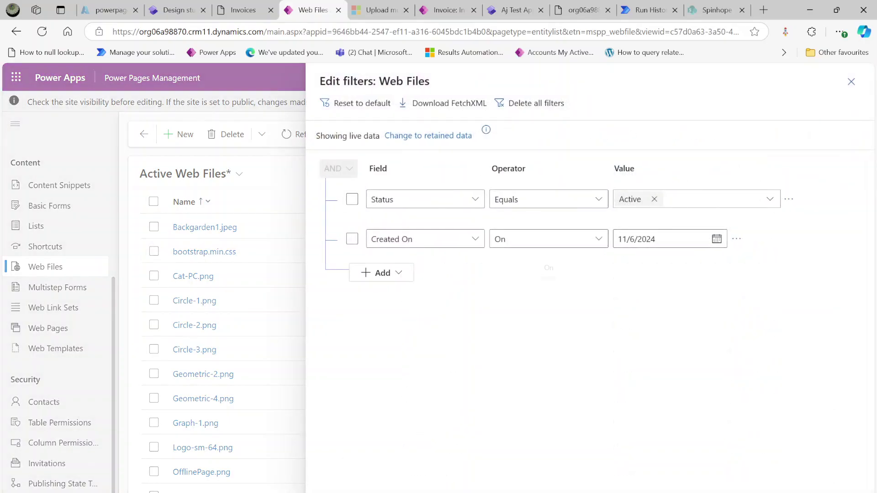
{"action": "left_click", "coordinate": [598, 240]}
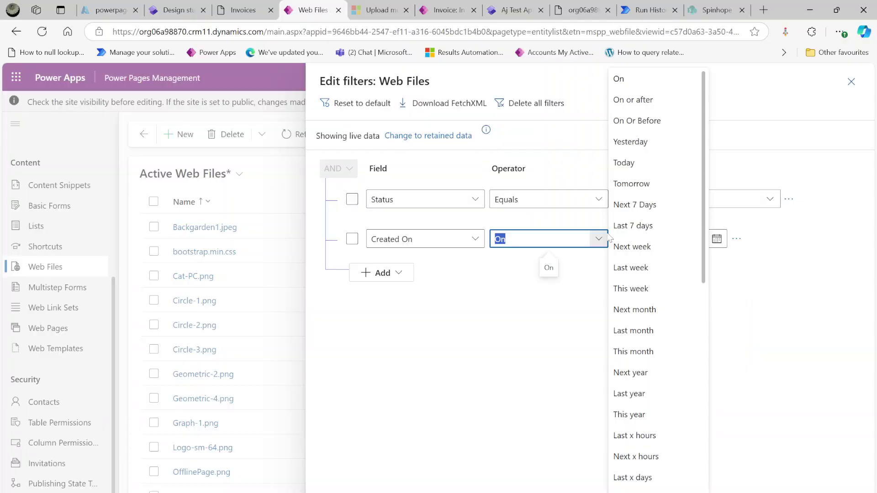
{"action": "left_click", "coordinate": [635, 164]}
{"action": "key", "text": "Escape"}
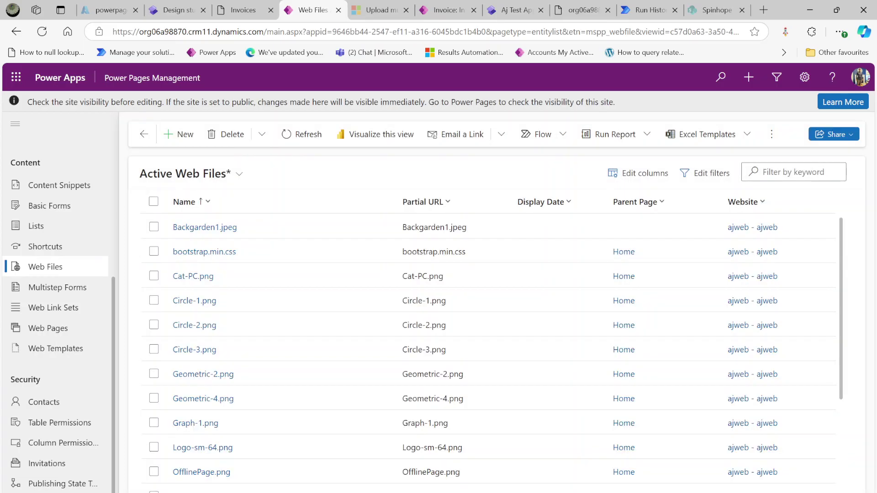
Step: Review the Active Web Files list, including the SampleCSV.csv and test entries
{"action": "scroll", "coordinate": [485, 434], "scroll_direction": "down", "scroll_amount": 4}
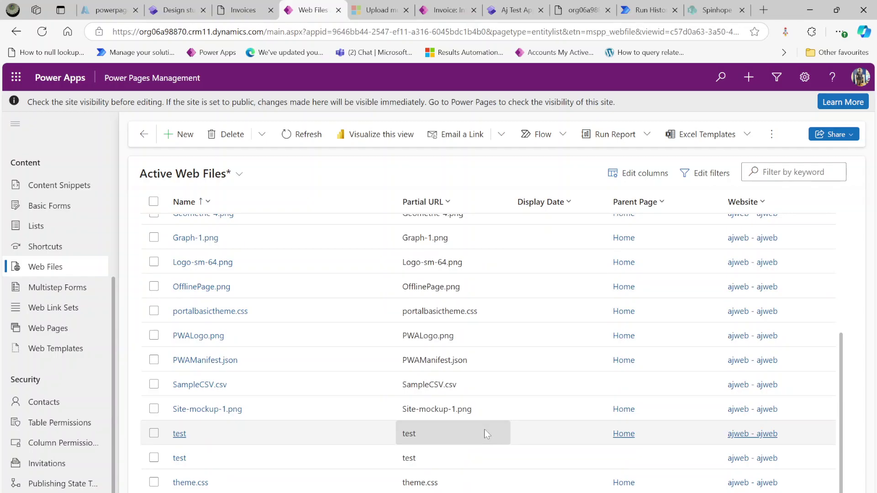
{"action": "scroll", "coordinate": [484, 433], "scroll_direction": "up", "scroll_amount": 4}
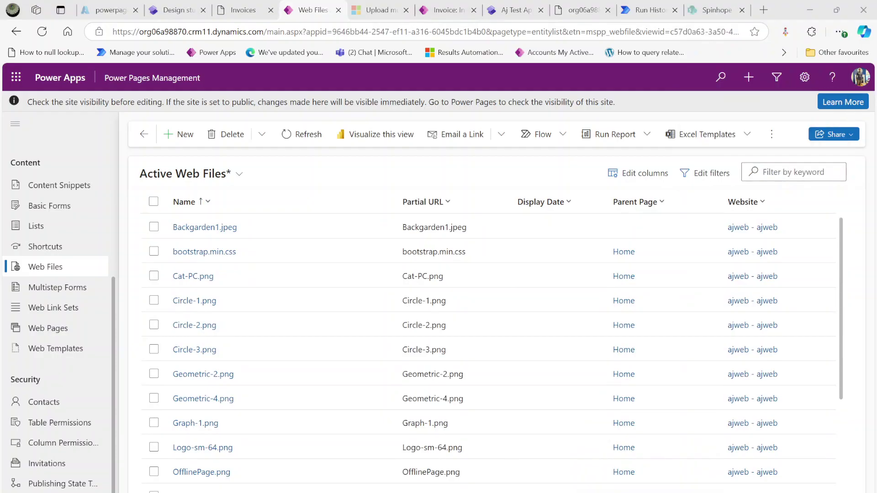
{"action": "key", "text": "alt+Tab"}
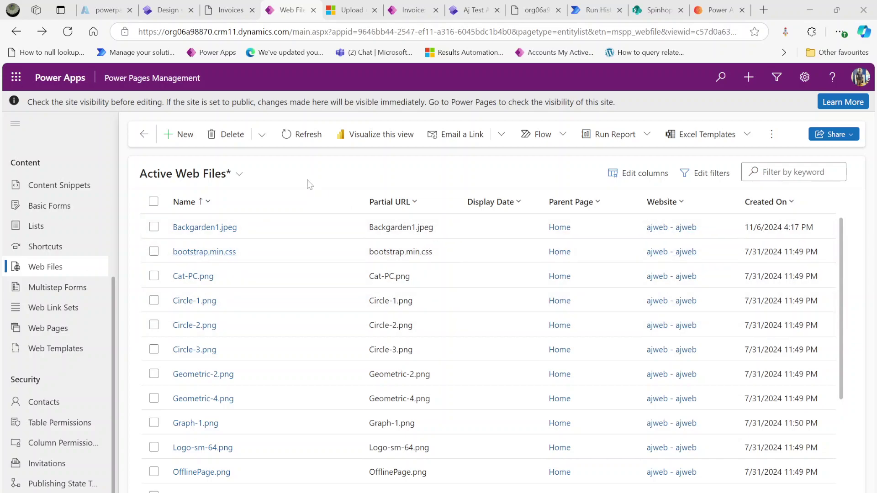
Step: Switch to Power Automate, open the Upload Web Files flow for editing and review the Add a new row fields through Parent Page
{"action": "left_click", "coordinate": [575, 14]}
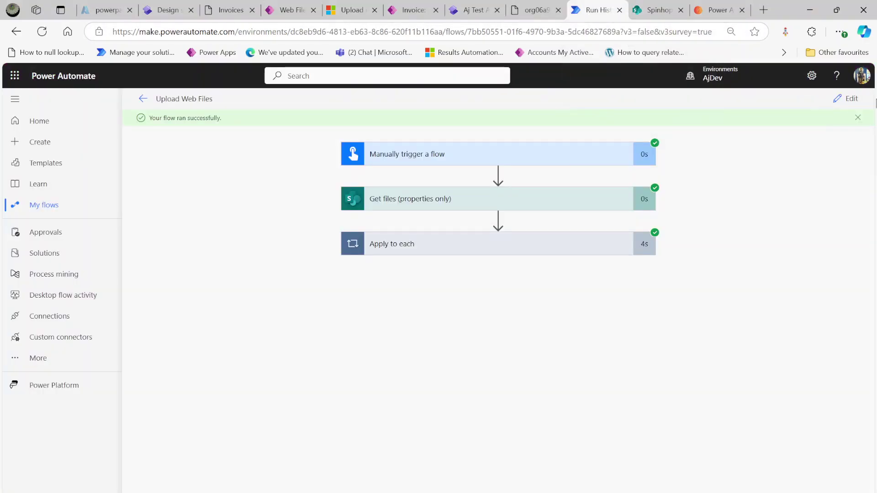
{"action": "left_click", "coordinate": [847, 99]}
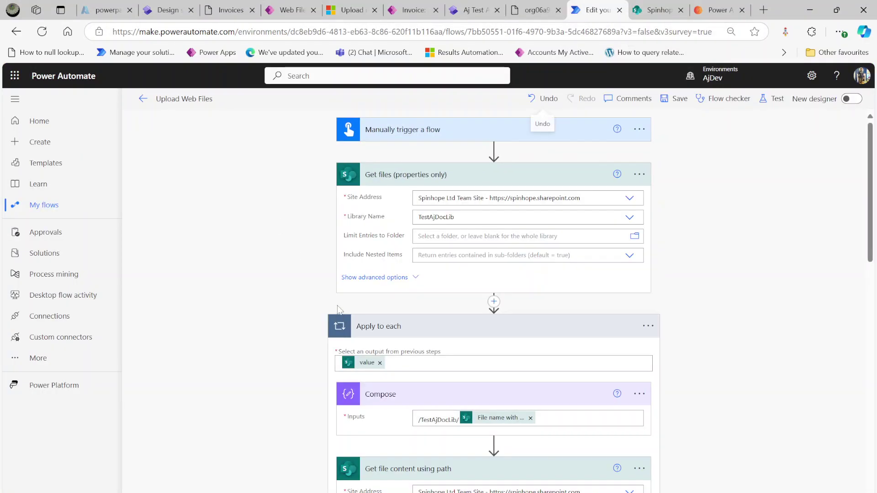
{"action": "scroll", "coordinate": [282, 393], "scroll_direction": "down", "scroll_amount": 7}
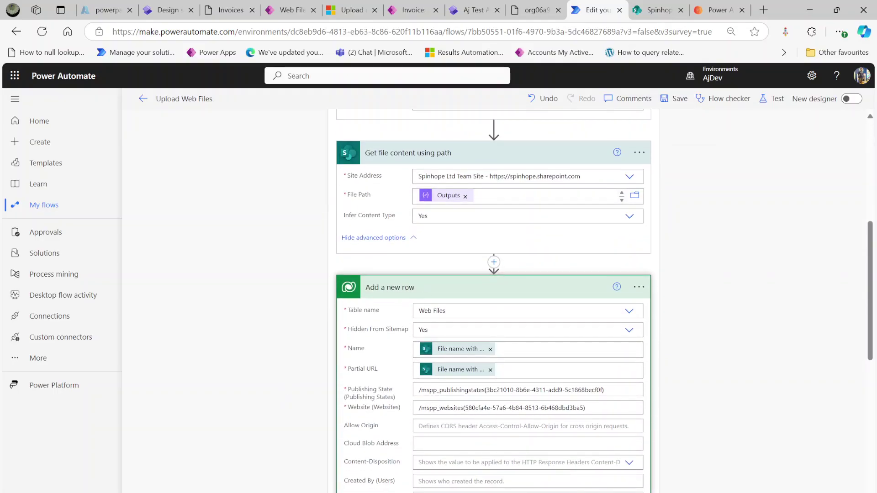
{"action": "scroll", "coordinate": [370, 350], "scroll_direction": "down", "scroll_amount": 8}
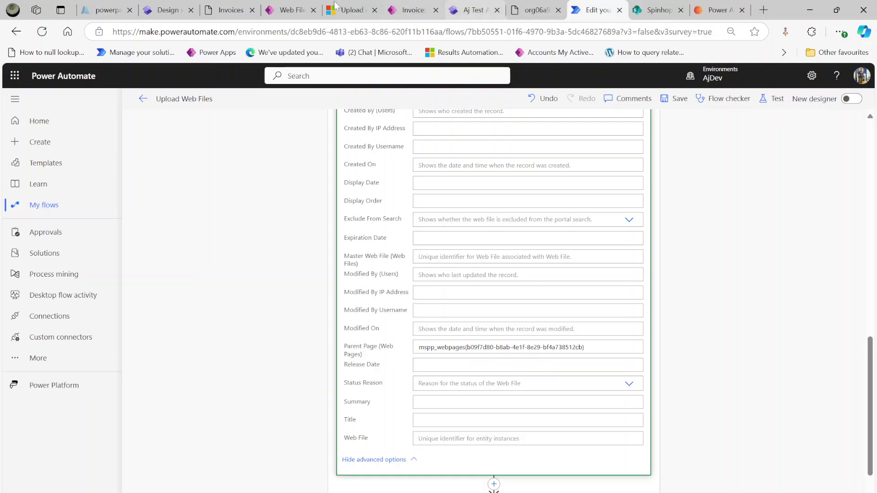
Step: In Power Pages Management, open the Circle-2.png web file's Home parent page and highlight the mspp_webpage table name in its URL
{"action": "left_click", "coordinate": [287, 10]}
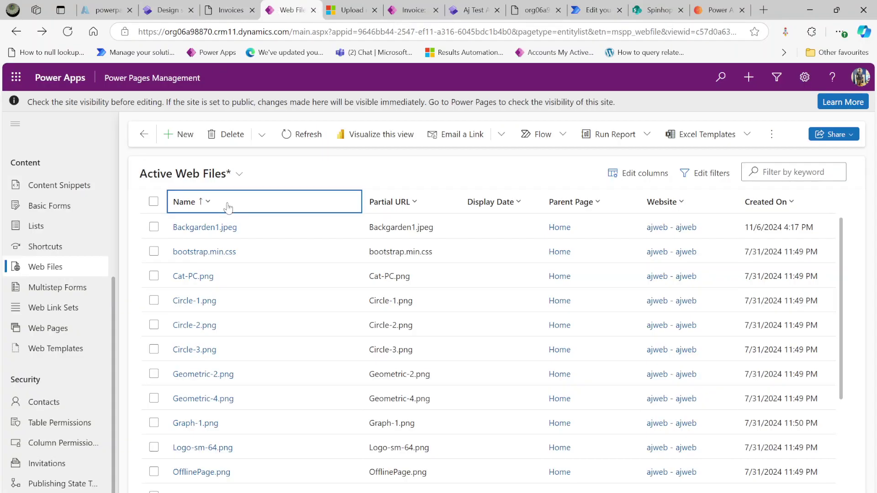
{"action": "double_click", "coordinate": [281, 324]}
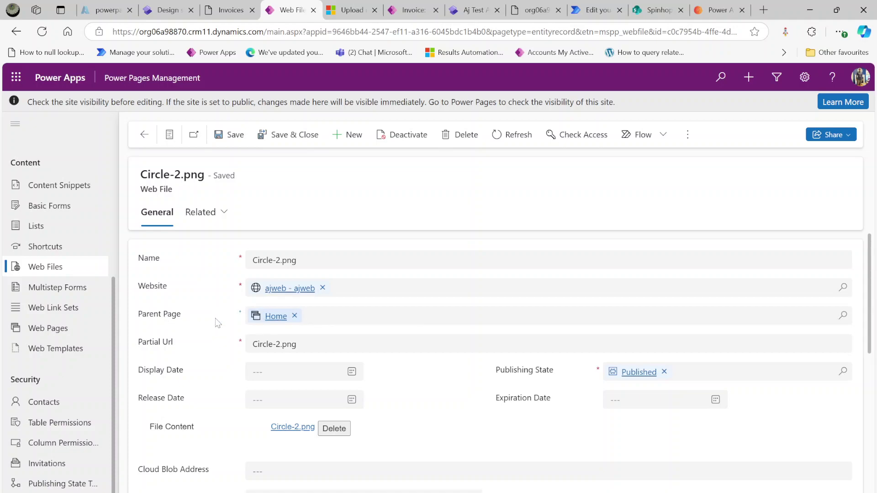
{"action": "left_click", "coordinate": [275, 316]}
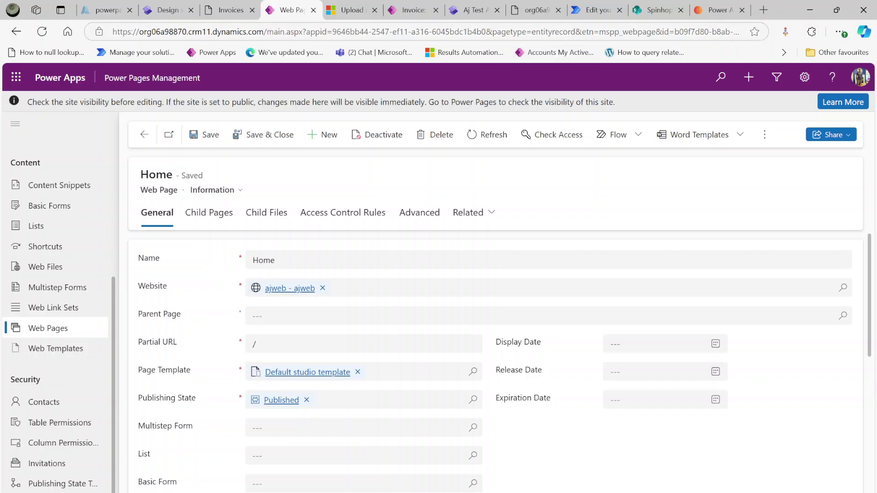
{"action": "left_click_drag", "start_coordinate": [600, 31], "coordinate": [643, 32]}
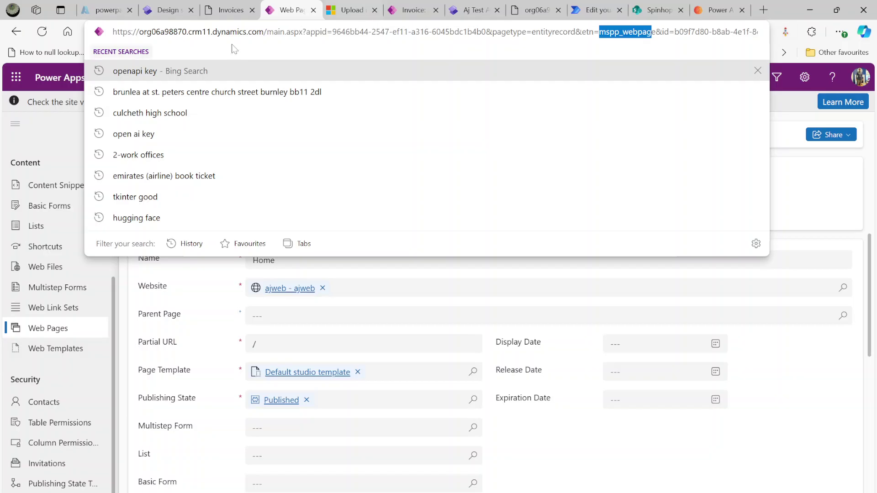
Step: Return to the Upload Web Files flow, review the Parent Page value and collapse the Add a new row action
{"action": "left_click", "coordinate": [584, 11]}
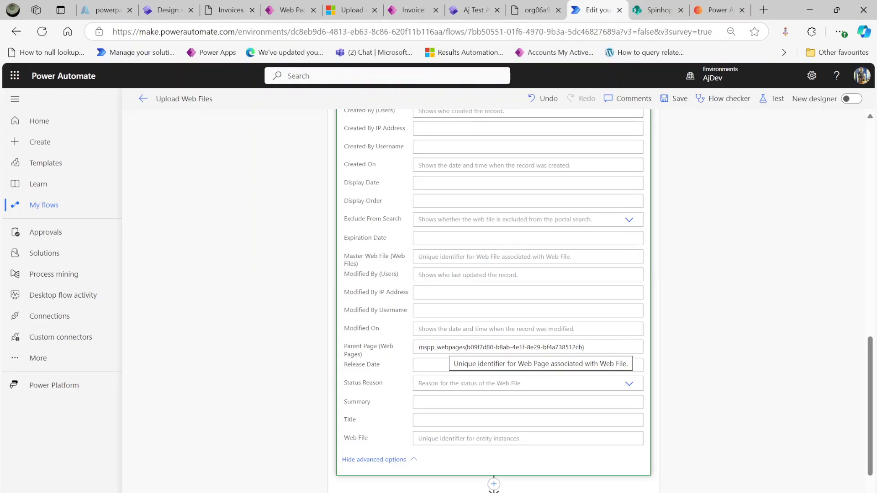
{"action": "scroll", "coordinate": [308, 343], "scroll_direction": "up", "scroll_amount": 15}
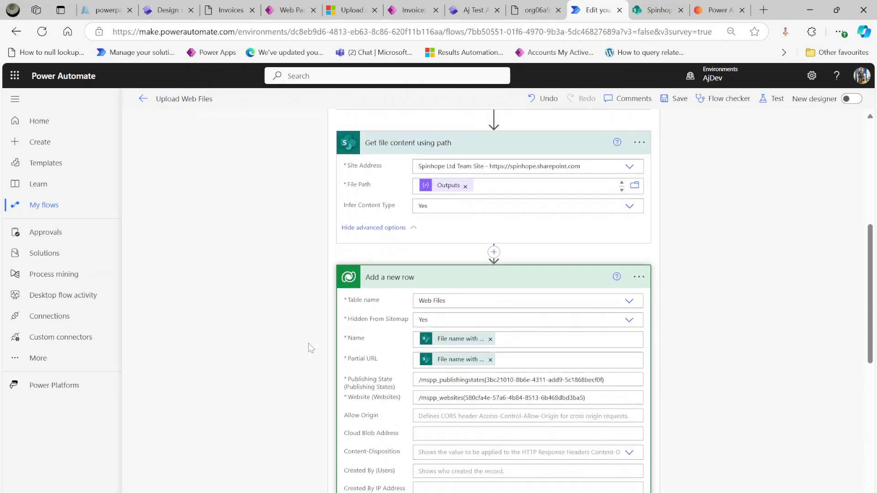
{"action": "scroll", "coordinate": [455, 393], "scroll_direction": "down", "scroll_amount": 3}
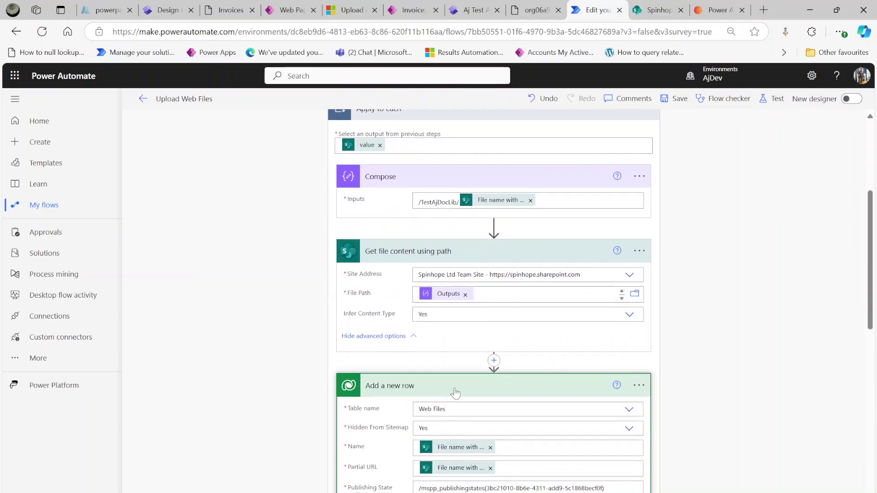
{"action": "left_click", "coordinate": [455, 392]}
Step: Review the flow from its trigger through Get file content using path, highlighting the TestAjDocLib library name in the Compose input
{"action": "scroll", "coordinate": [401, 282], "scroll_direction": "up", "scroll_amount": 5}
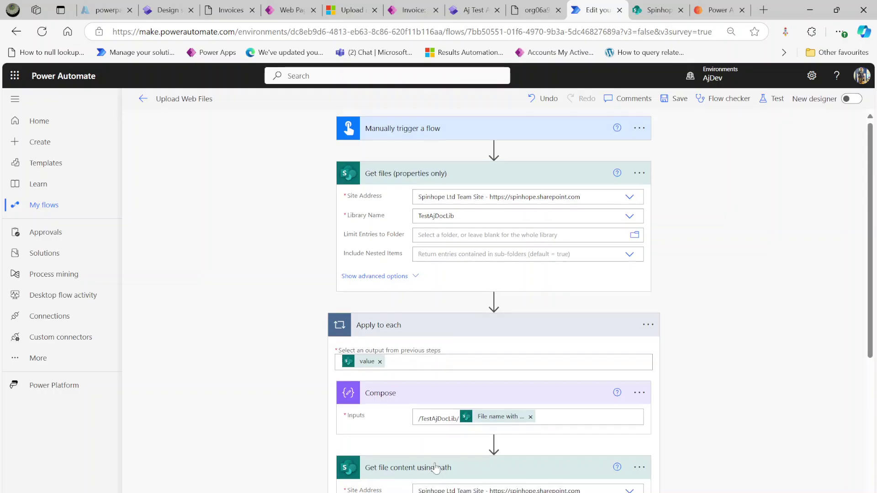
{"action": "scroll", "coordinate": [411, 439], "scroll_direction": "down", "scroll_amount": 2}
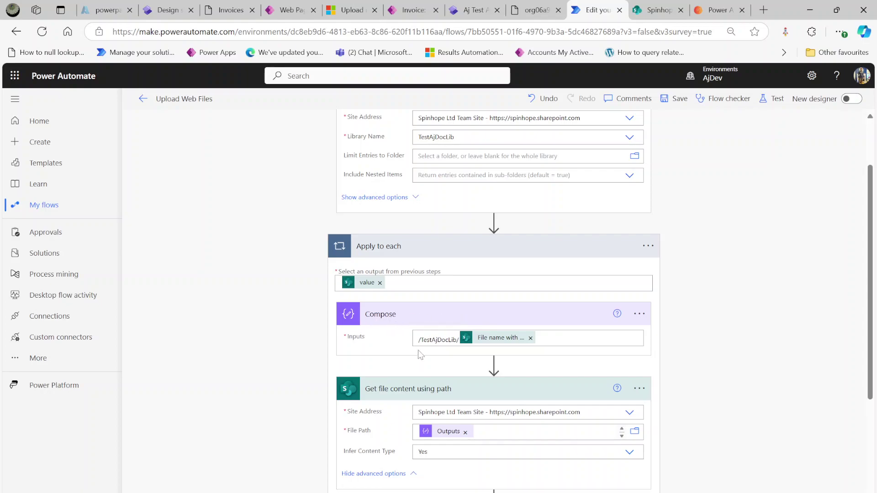
{"action": "scroll", "coordinate": [413, 353], "scroll_direction": "up", "scroll_amount": 2}
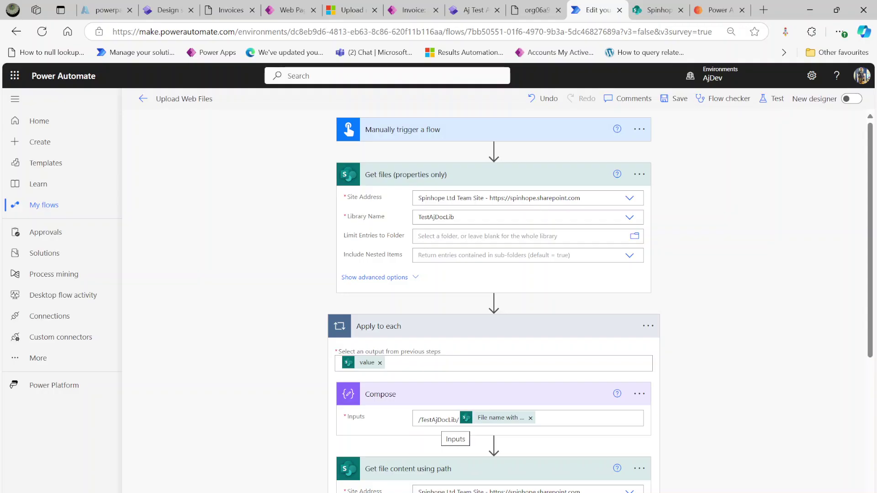
{"action": "left_click_drag", "start_coordinate": [421, 420], "coordinate": [457, 419]}
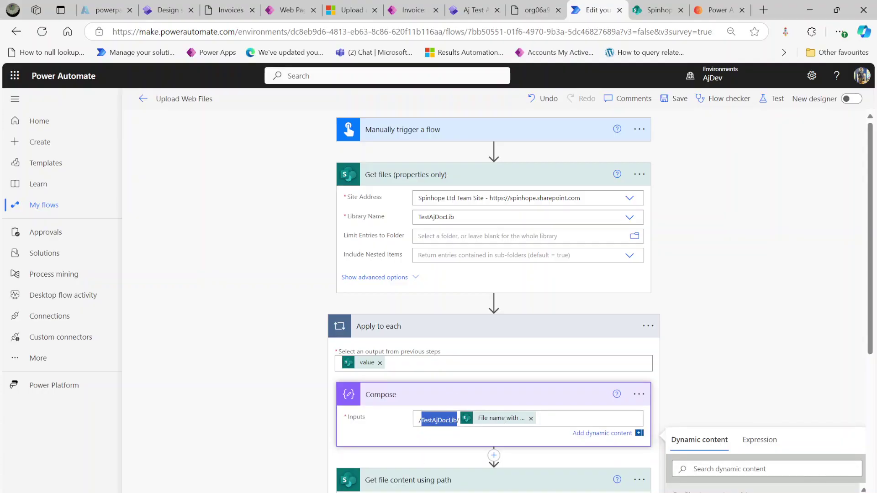
{"action": "scroll", "coordinate": [441, 425], "scroll_direction": "down", "scroll_amount": 2}
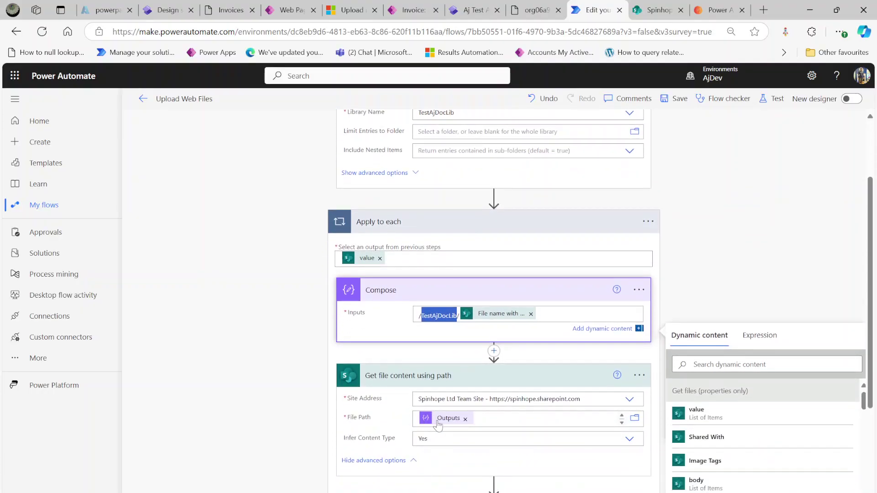
{"action": "left_click", "coordinate": [282, 418]}
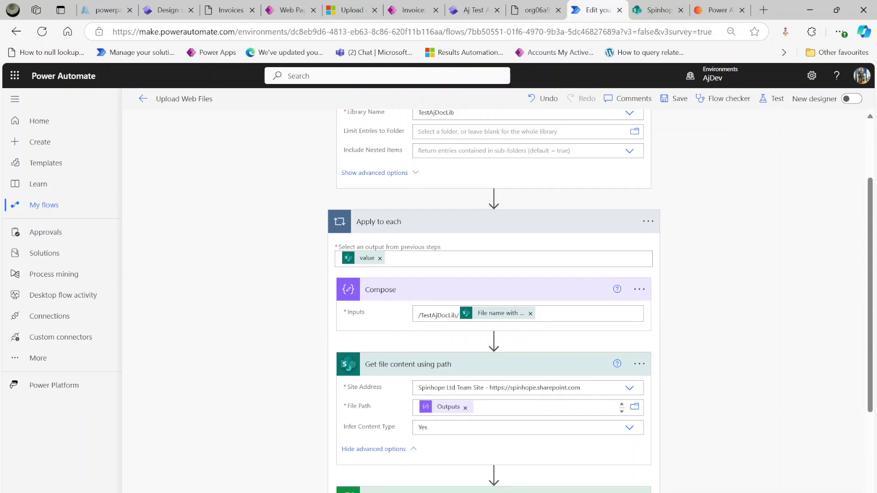
Step: Compare the Upload a file or an image action's settings with the table name in the web file content API URL
{"action": "scroll", "coordinate": [325, 392], "scroll_direction": "down", "scroll_amount": 5}
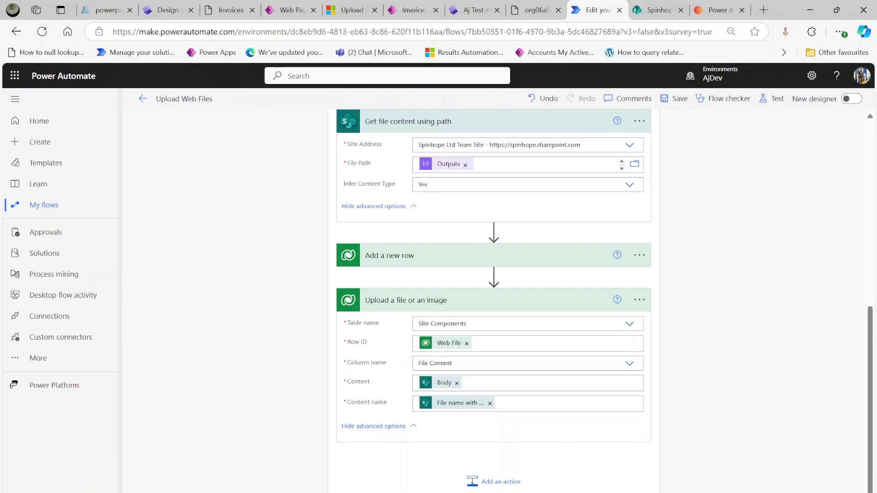
{"action": "left_click", "coordinate": [533, 9]}
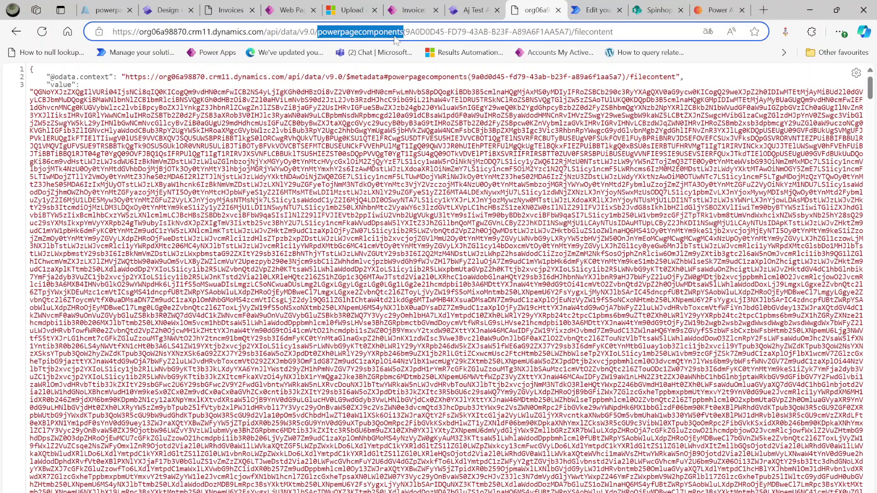
{"action": "left_click", "coordinate": [592, 9]}
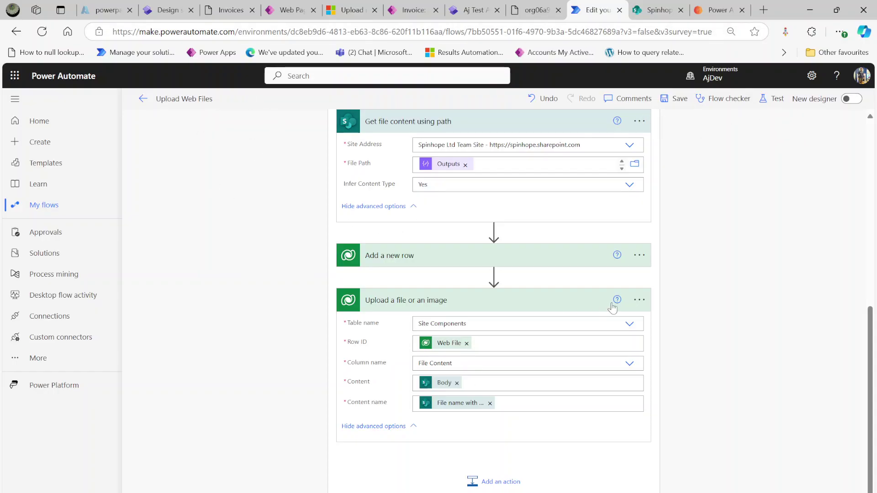
Step: Peek at the upload action's code, highlight the powerpagecomponents entity name, close the code view and check it against the API URL
{"action": "left_click", "coordinate": [639, 300]}
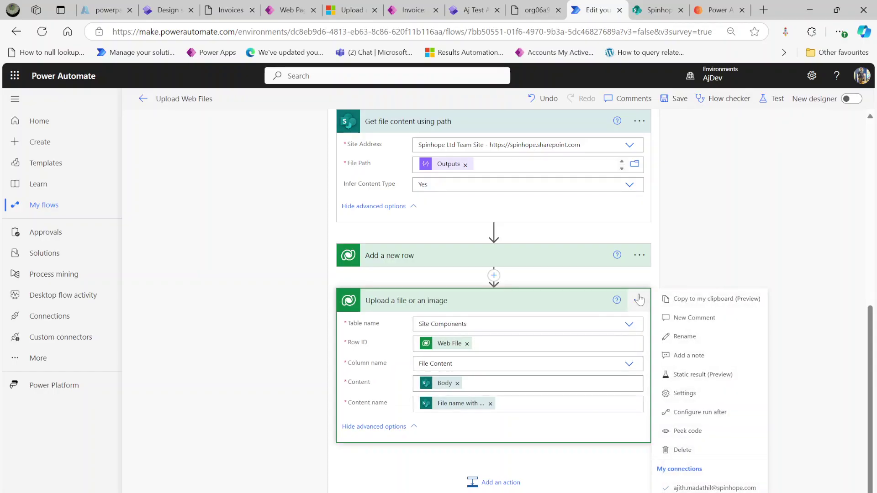
{"action": "left_click", "coordinate": [681, 431]}
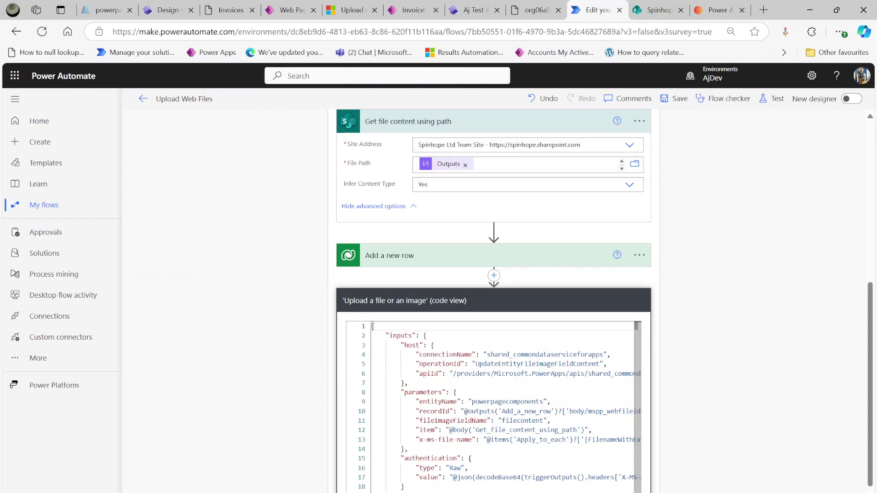
{"action": "double_click", "coordinate": [507, 401]}
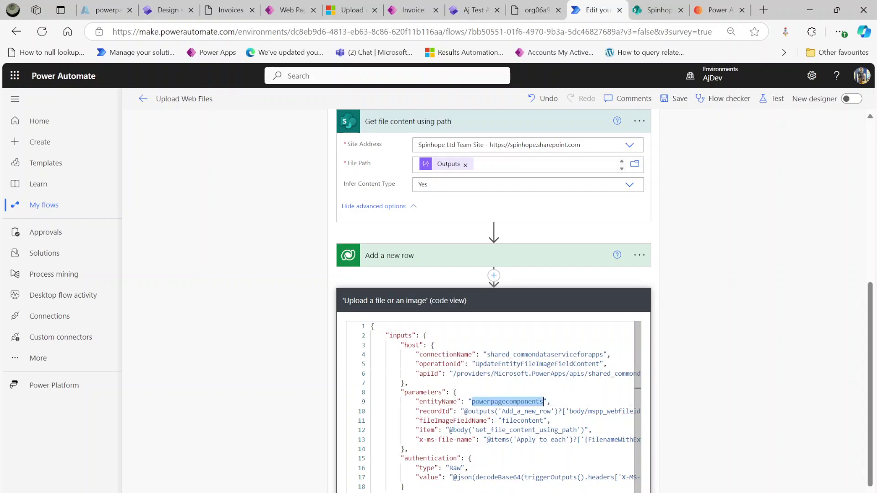
{"action": "left_click", "coordinate": [467, 350]}
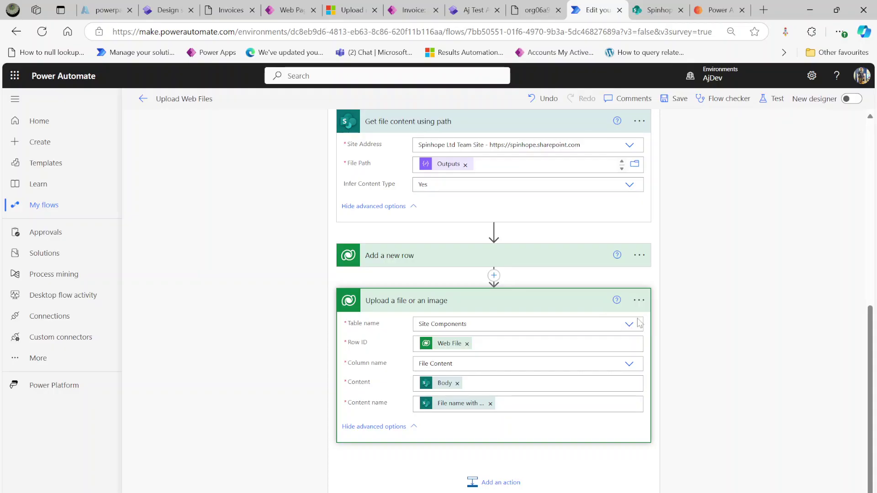
{"action": "left_click", "coordinate": [518, 13]}
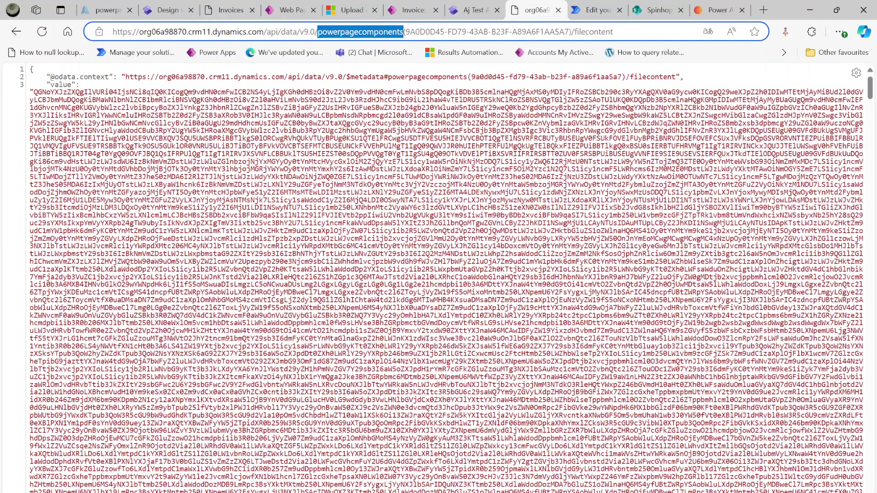
{"action": "left_click", "coordinate": [594, 10]}
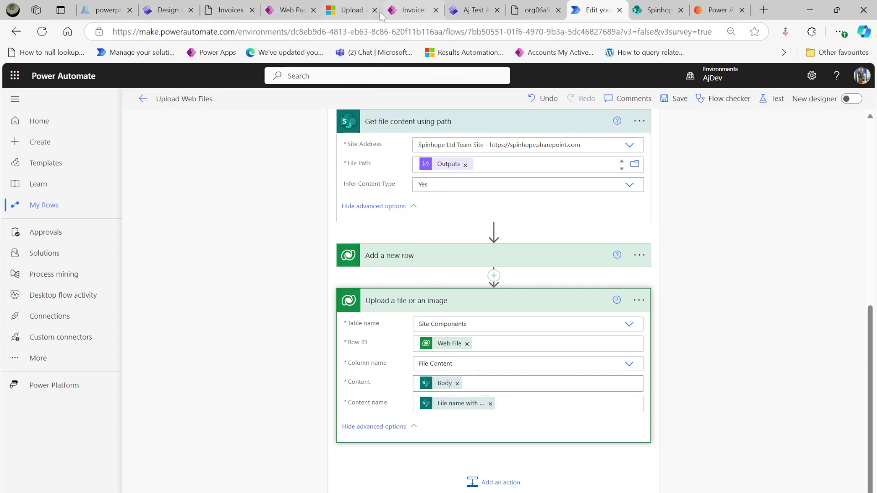
Step: Return to the Active Web Files list in Power Pages Management, then view the TestAjDocLib library in SharePoint
{"action": "left_click", "coordinate": [288, 10]}
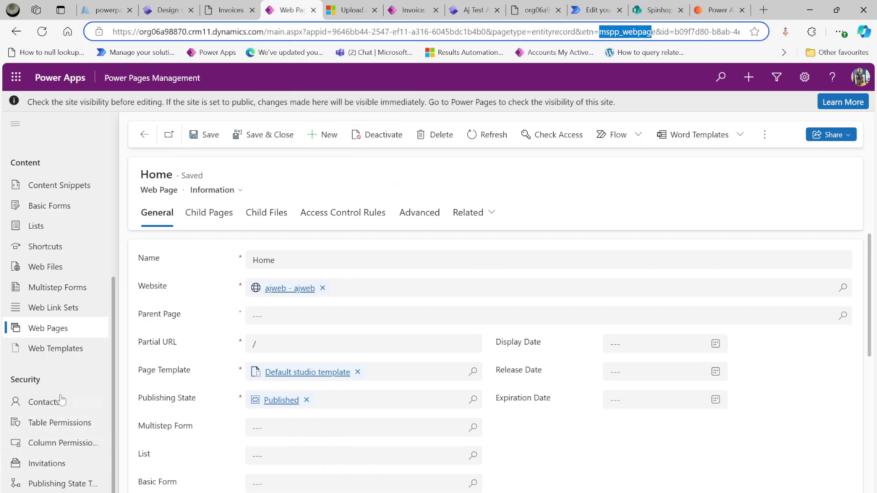
{"action": "left_click", "coordinate": [51, 269]}
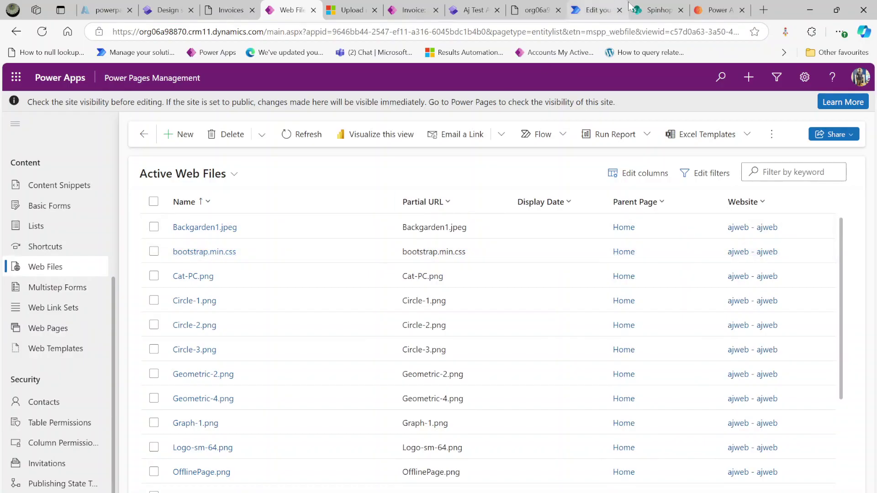
{"action": "left_click", "coordinate": [645, 10]}
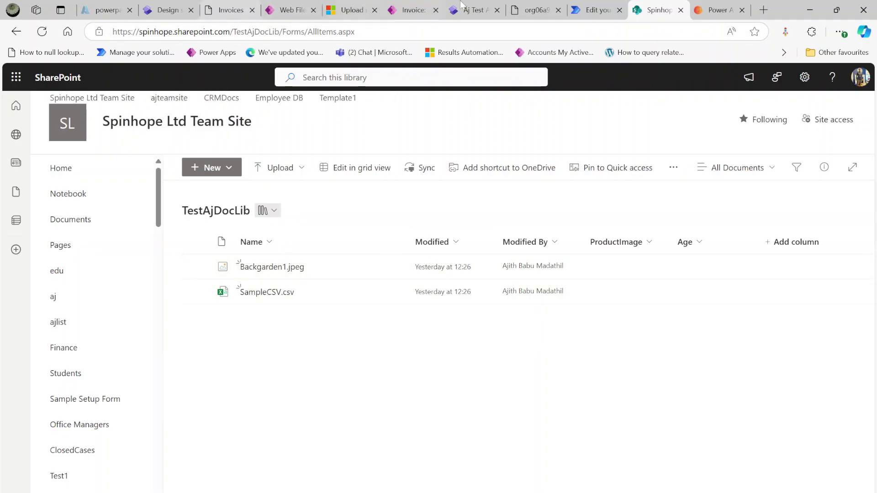
Step: Open the Backgarden1.jpeg web file record in Power Pages Management, download and view its file content, close the image and return to the list
{"action": "left_click", "coordinate": [288, 10]}
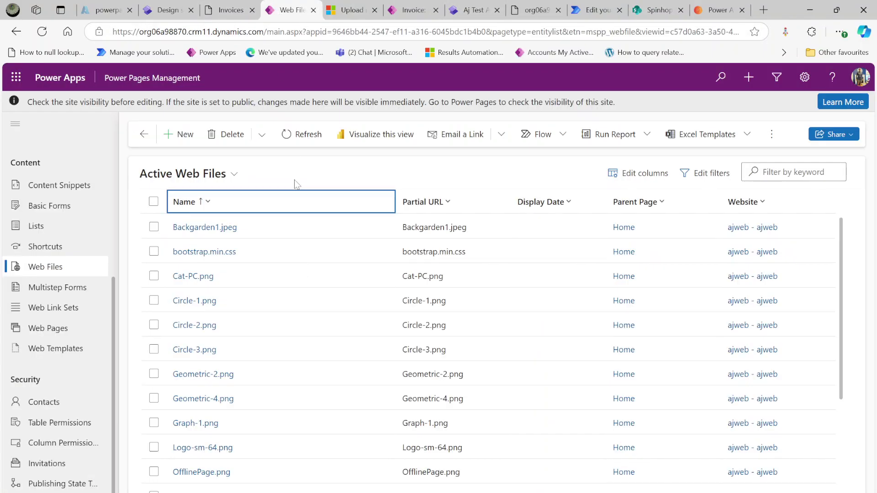
{"action": "double_click", "coordinate": [296, 227]}
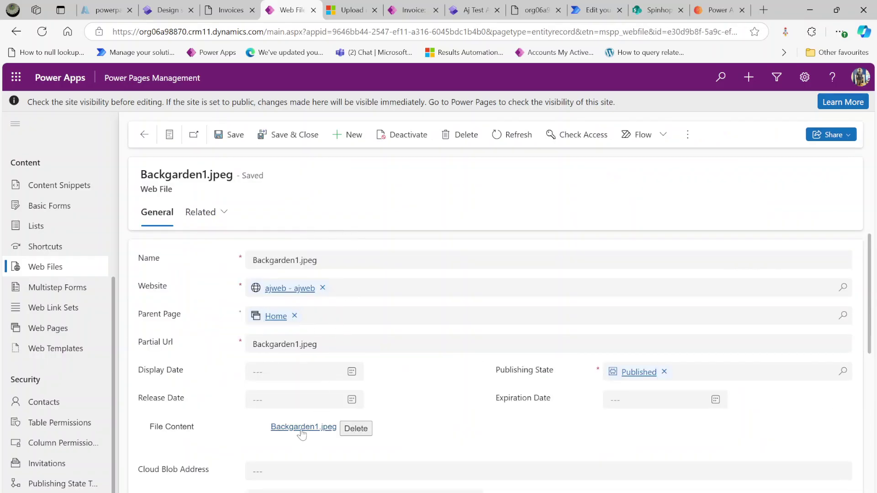
{"action": "left_click", "coordinate": [301, 430]}
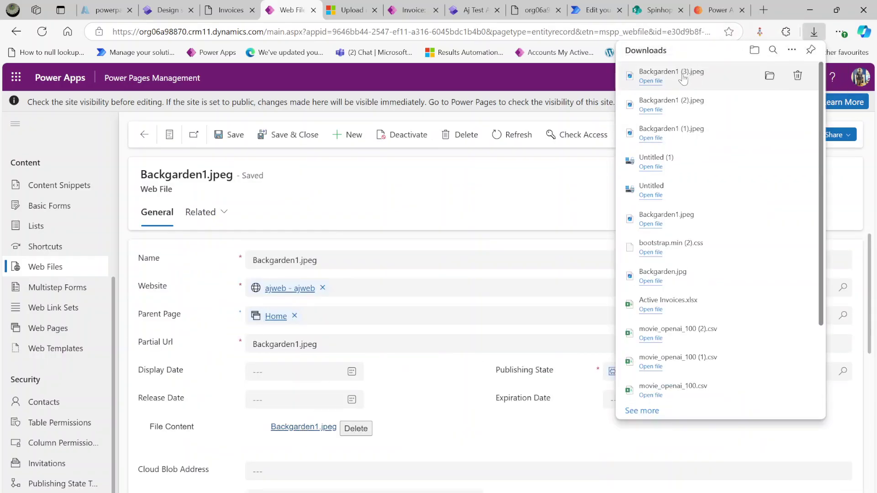
{"action": "left_click", "coordinate": [674, 79]}
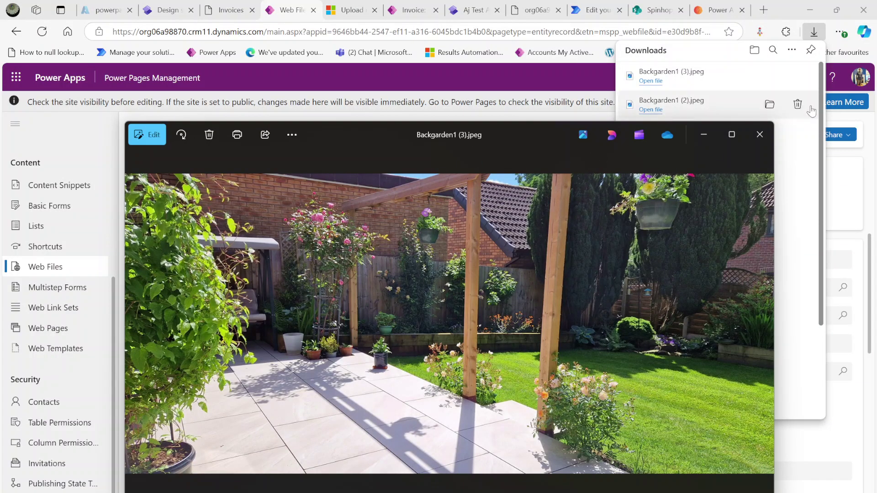
{"action": "left_click", "coordinate": [755, 140]}
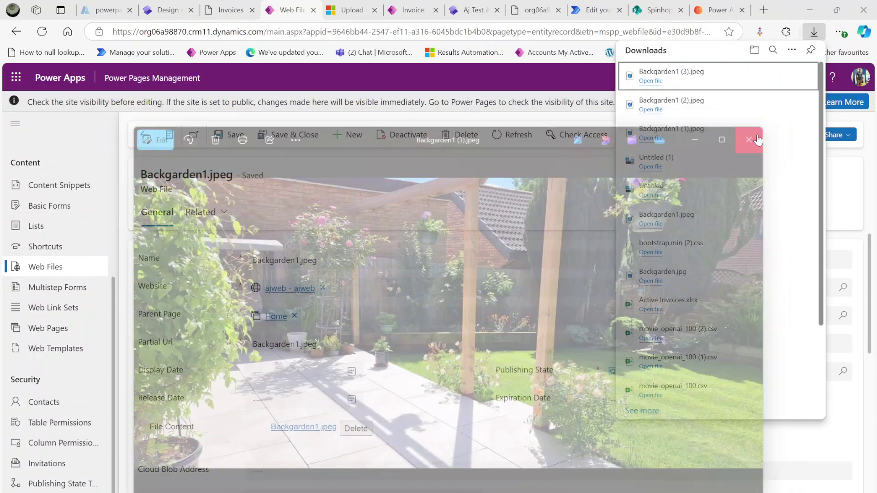
{"action": "left_click", "coordinate": [142, 135]}
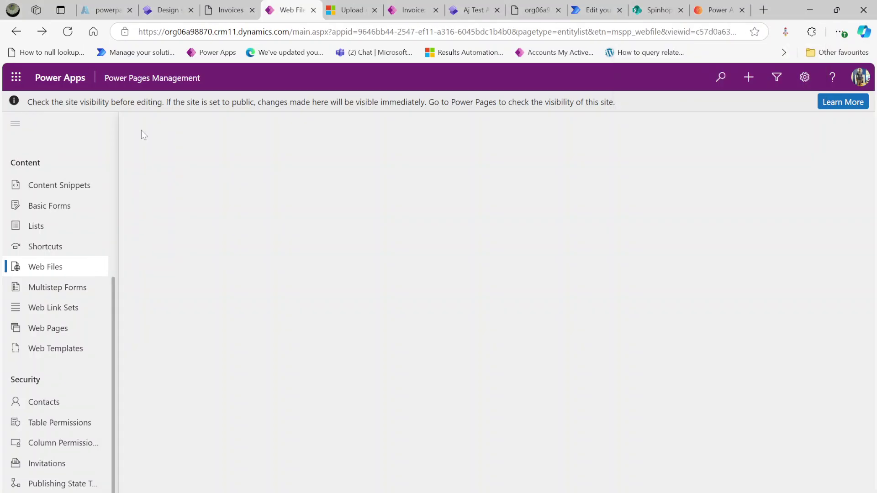
Step: Open the SampleCSV.csv web file record, compare it with the SharePoint library, then download its file content, view it in Excel and close the workbook
{"action": "scroll", "coordinate": [319, 411], "scroll_direction": "down", "scroll_amount": 4}
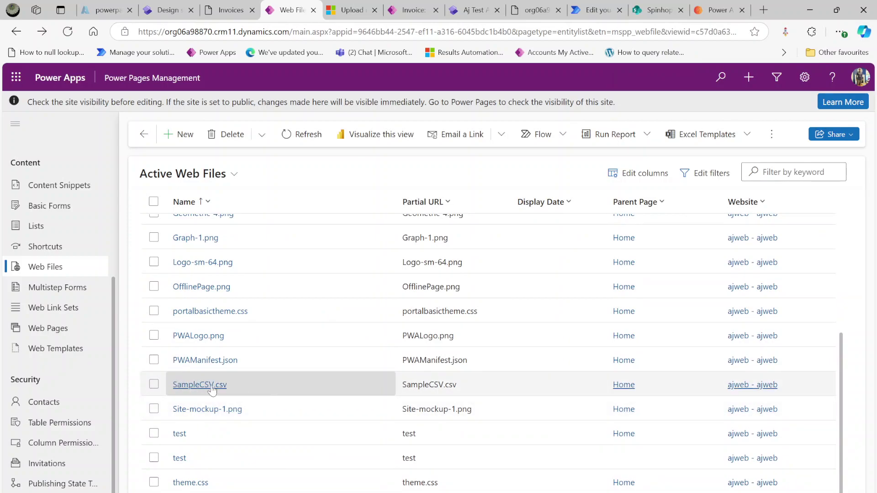
{"action": "double_click", "coordinate": [303, 385]}
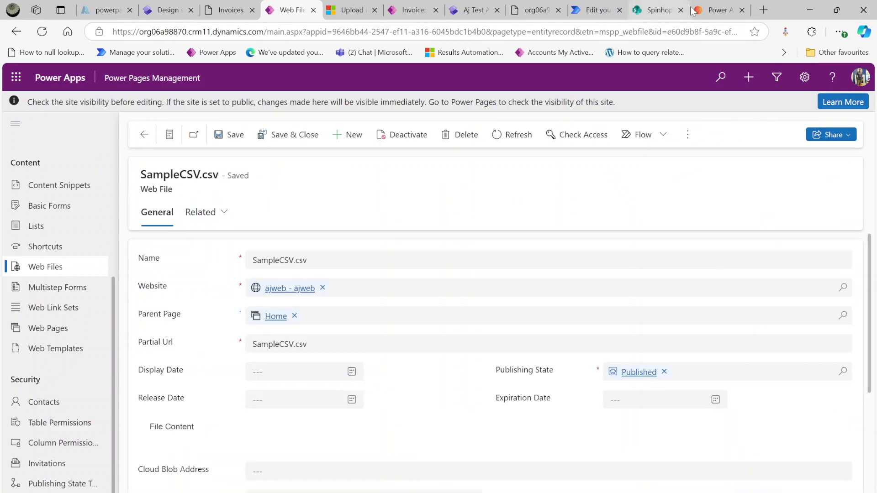
{"action": "left_click", "coordinate": [657, 10]}
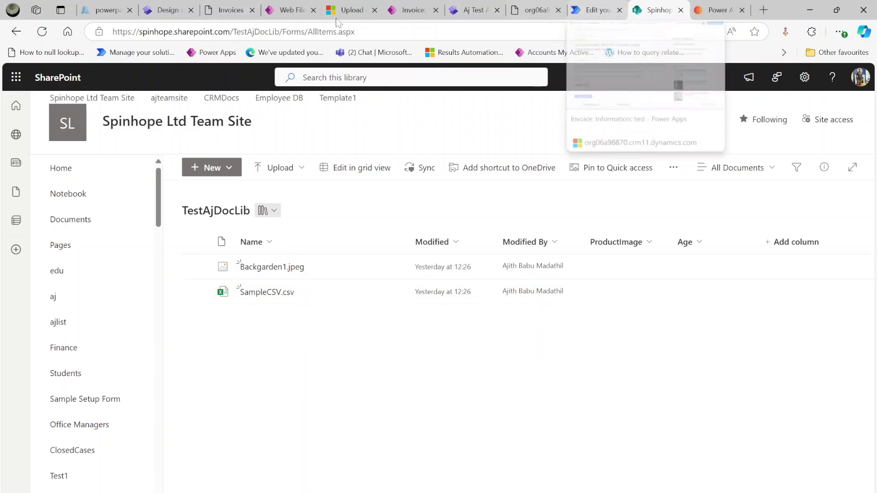
{"action": "left_click", "coordinate": [287, 10]}
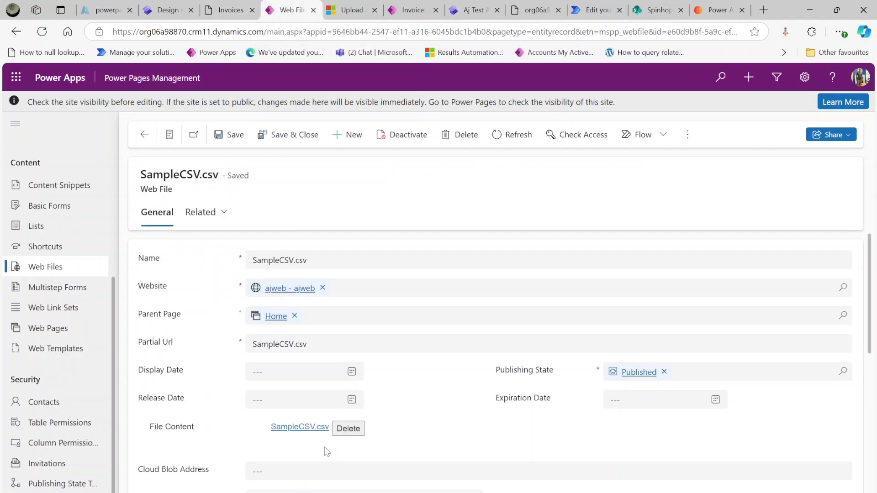
{"action": "left_click", "coordinate": [295, 428]}
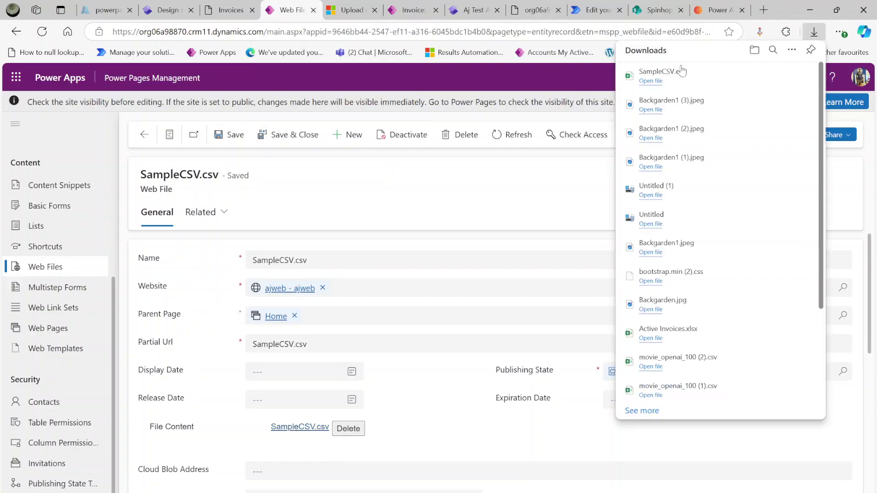
{"action": "left_click", "coordinate": [661, 79]}
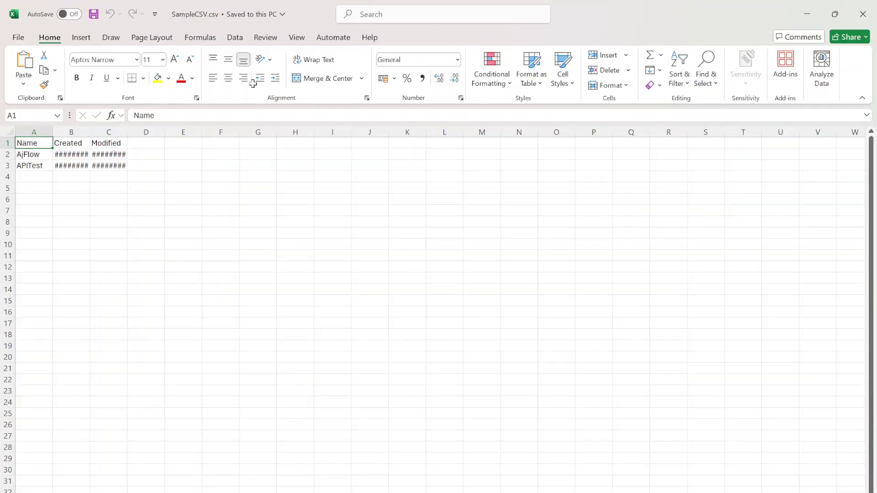
{"action": "left_click", "coordinate": [856, 14]}
{"action": "left_click", "coordinate": [856, 13]}
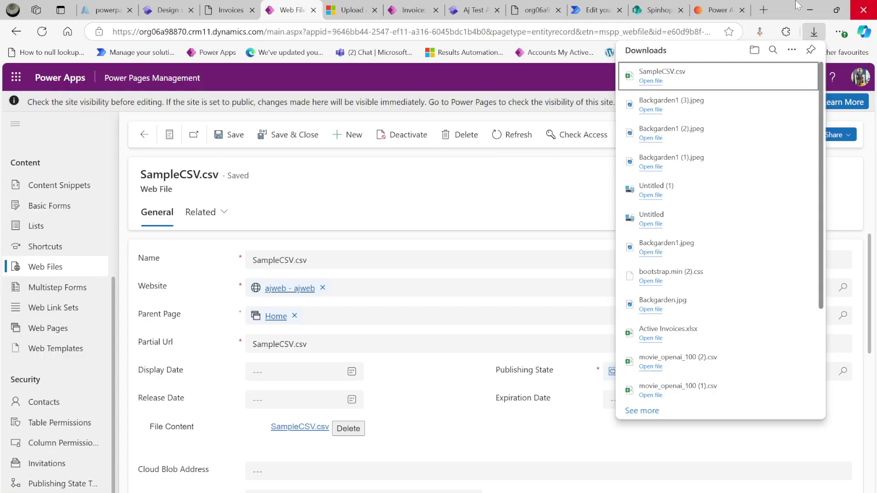
Step: Switch to the Upload Web Files flow in Power Automate and review its actions, briefly expanding Add a new row to check its settings
{"action": "left_click", "coordinate": [582, 13]}
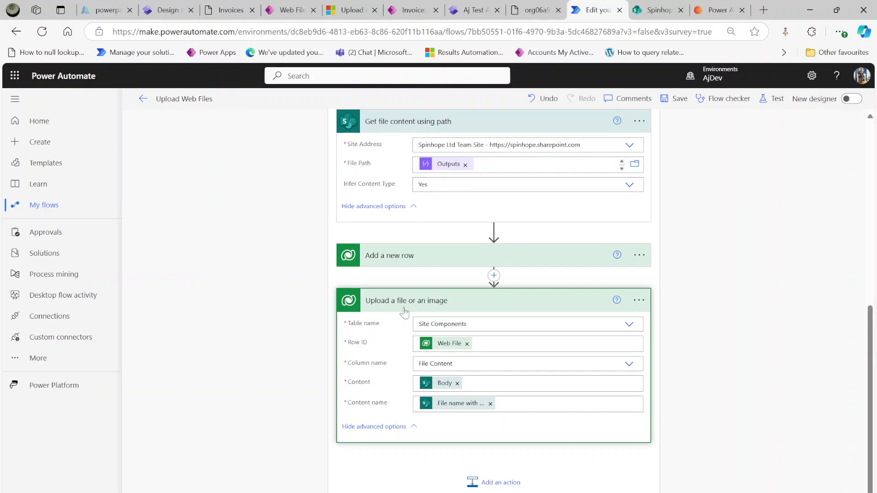
{"action": "scroll", "coordinate": [418, 308], "scroll_direction": "up", "scroll_amount": 4}
{"action": "scroll", "coordinate": [434, 195], "scroll_direction": "up", "scroll_amount": 4}
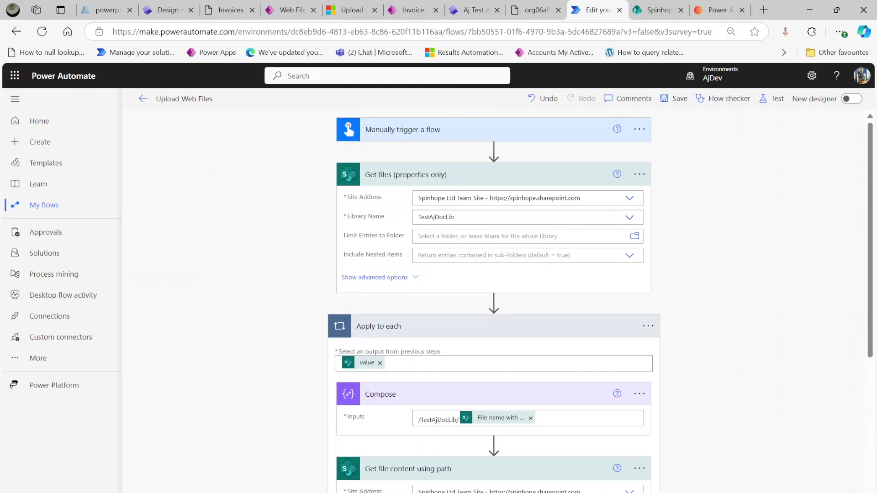
{"action": "scroll", "coordinate": [442, 274], "scroll_direction": "down", "scroll_amount": 5}
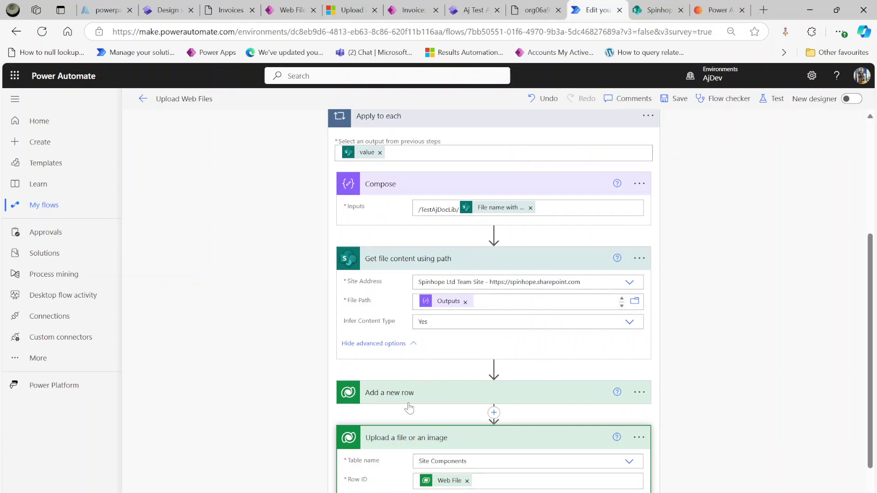
{"action": "left_click", "coordinate": [449, 400]}
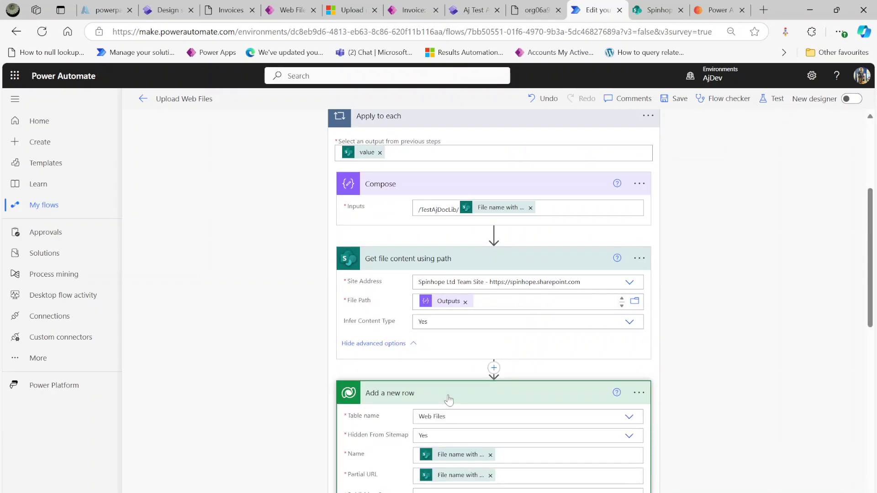
{"action": "left_click", "coordinate": [448, 400]}
{"action": "scroll", "coordinate": [352, 323], "scroll_direction": "down", "scroll_amount": 3}
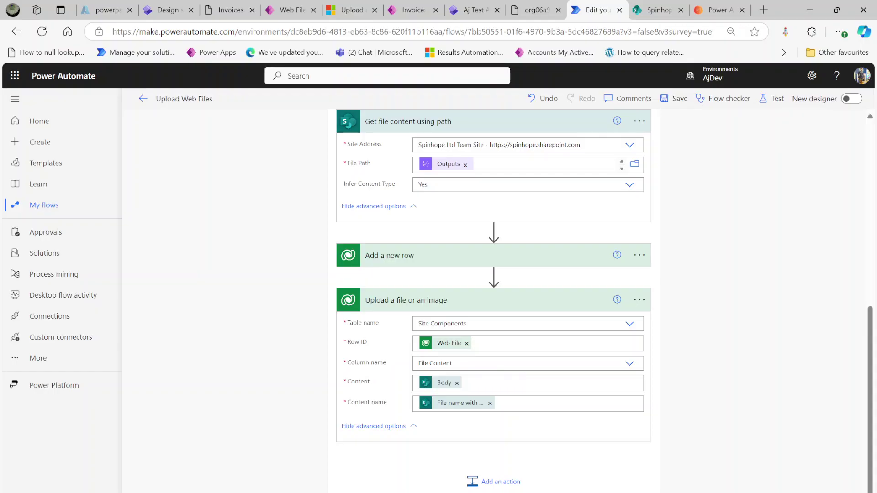
Step: Peek at the Upload a file or an image code, highlight filecontent and powerpagecomponents, close the code view and review the flow back to its trigger
{"action": "left_click", "coordinate": [638, 300]}
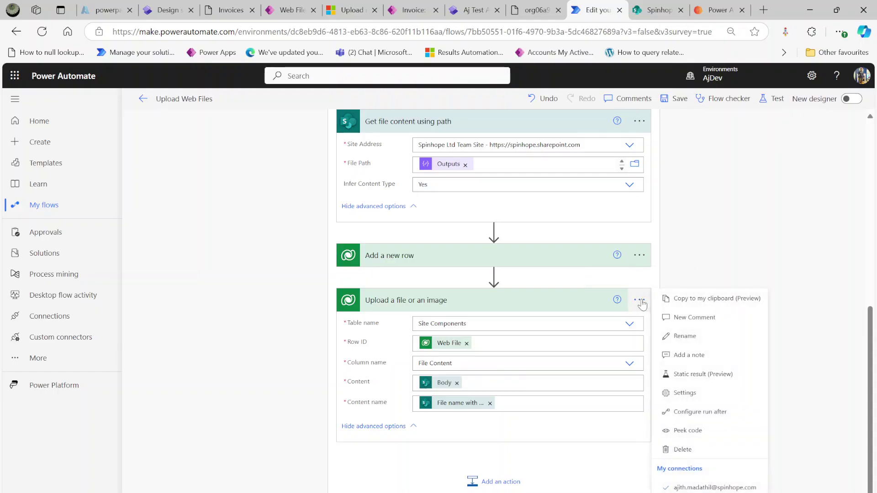
{"action": "left_click", "coordinate": [687, 431]}
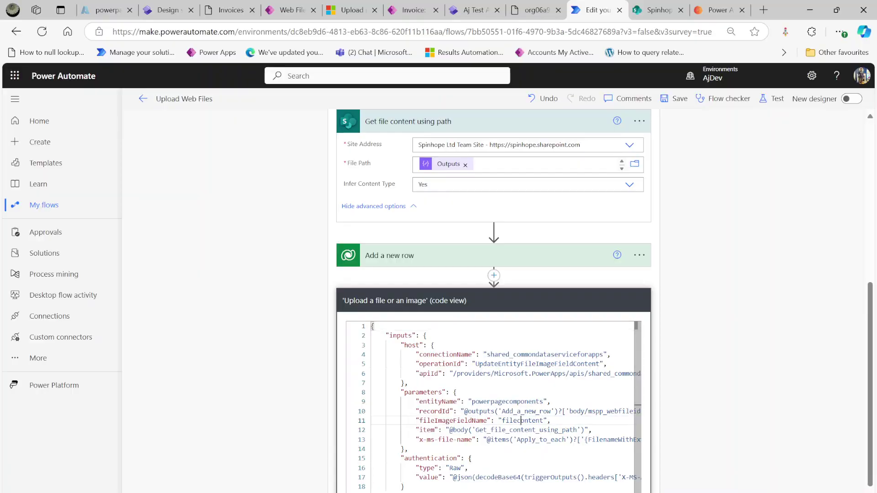
{"action": "double_click", "coordinate": [543, 420]}
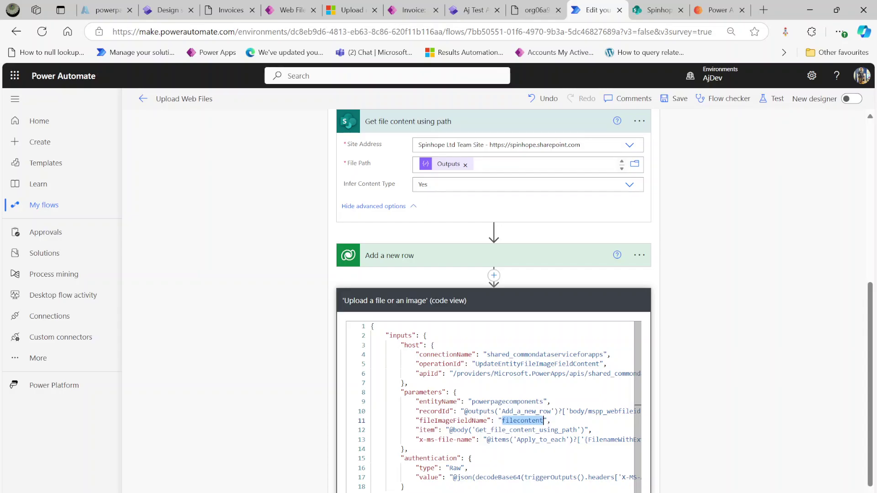
{"action": "double_click", "coordinate": [543, 401]}
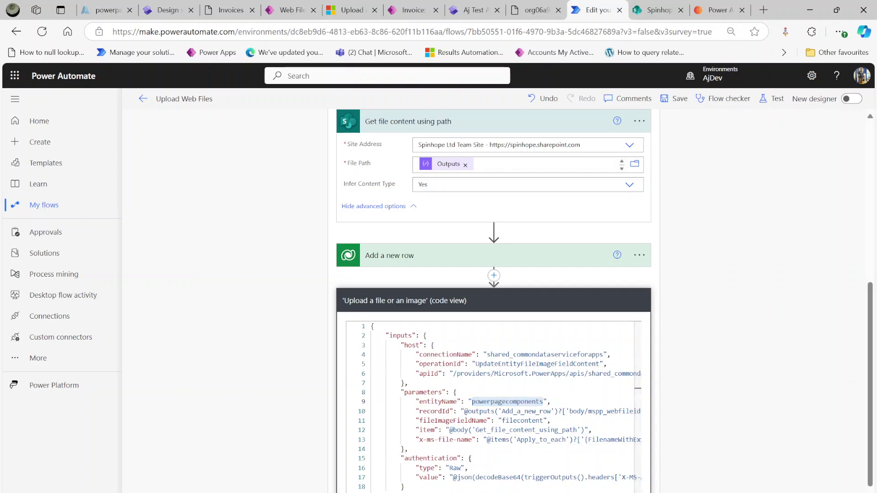
{"action": "left_click", "coordinate": [406, 300]}
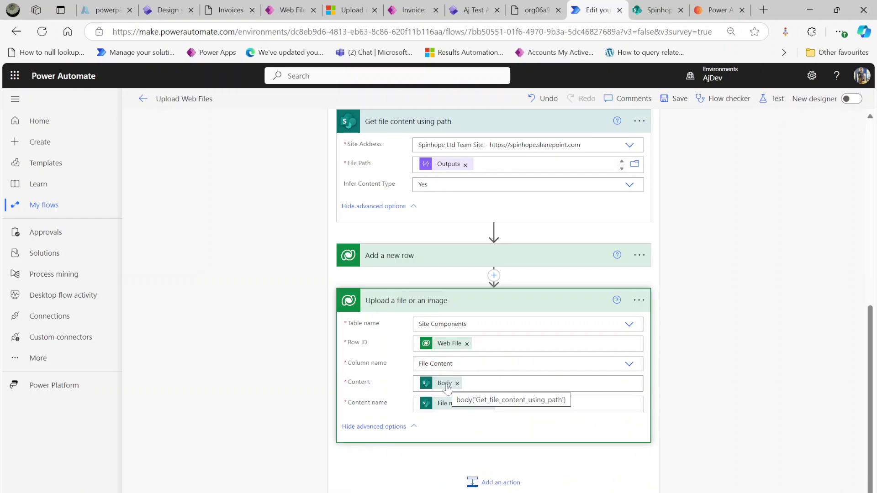
{"action": "scroll", "coordinate": [407, 406], "scroll_direction": "up", "scroll_amount": 4}
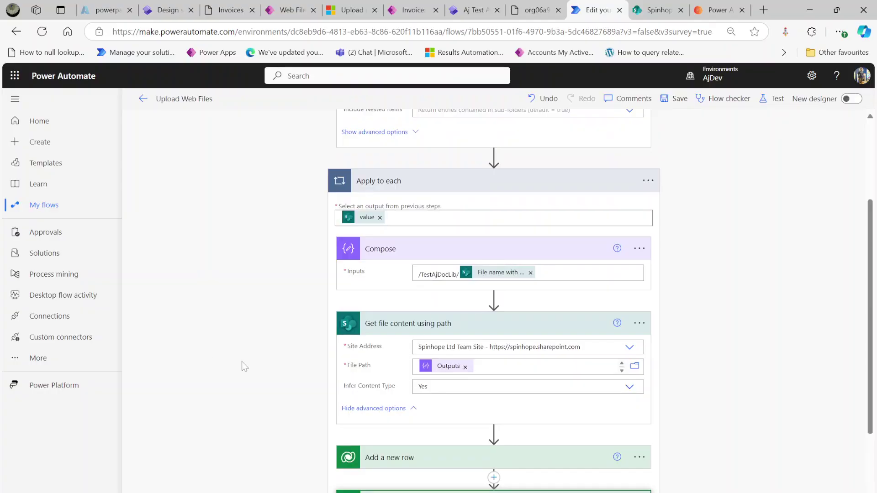
{"action": "scroll", "coordinate": [244, 367], "scroll_direction": "up", "scroll_amount": 3}
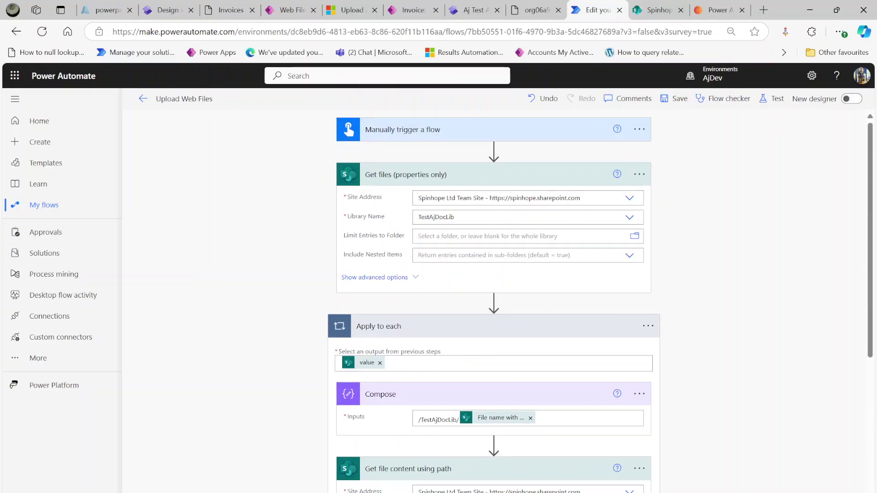